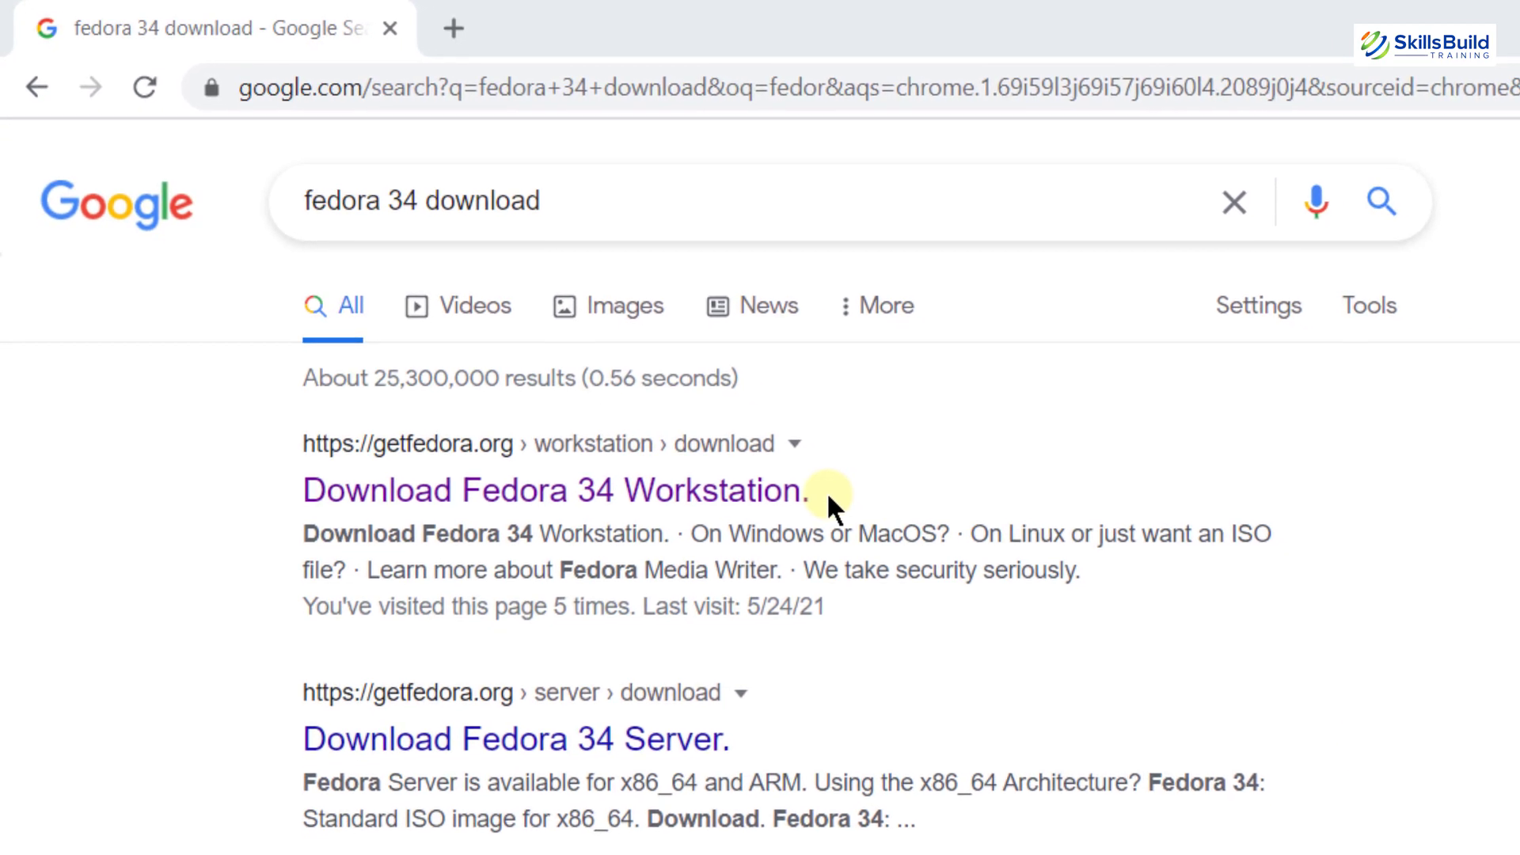
Step: Open the Fedora 34 Workstation download page and cancel the 1.86 GB x86_64 DVD ISO download
left_click(744, 498)
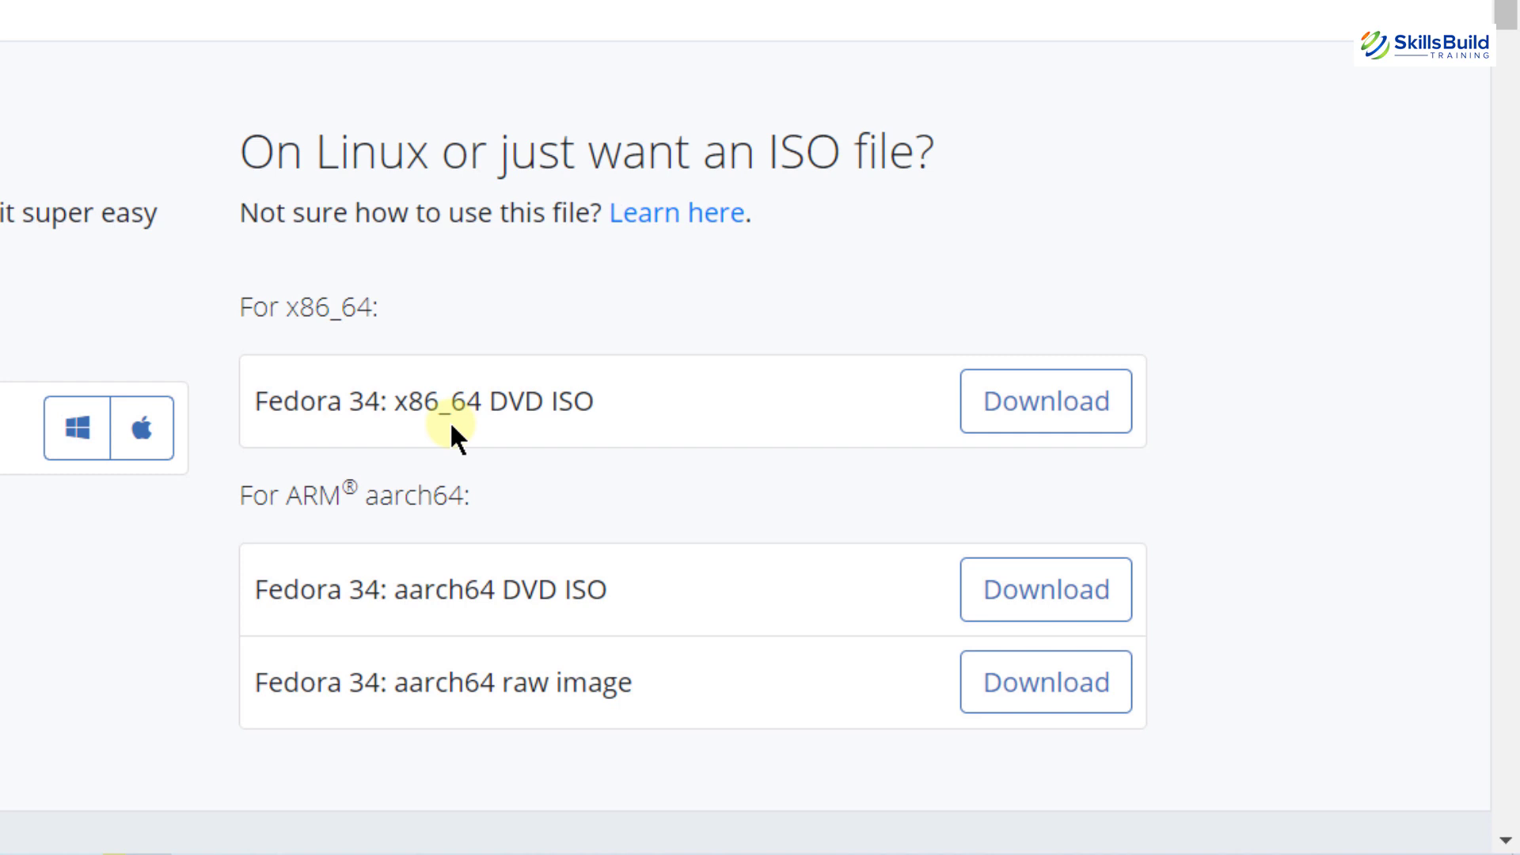
left_click(1035, 428)
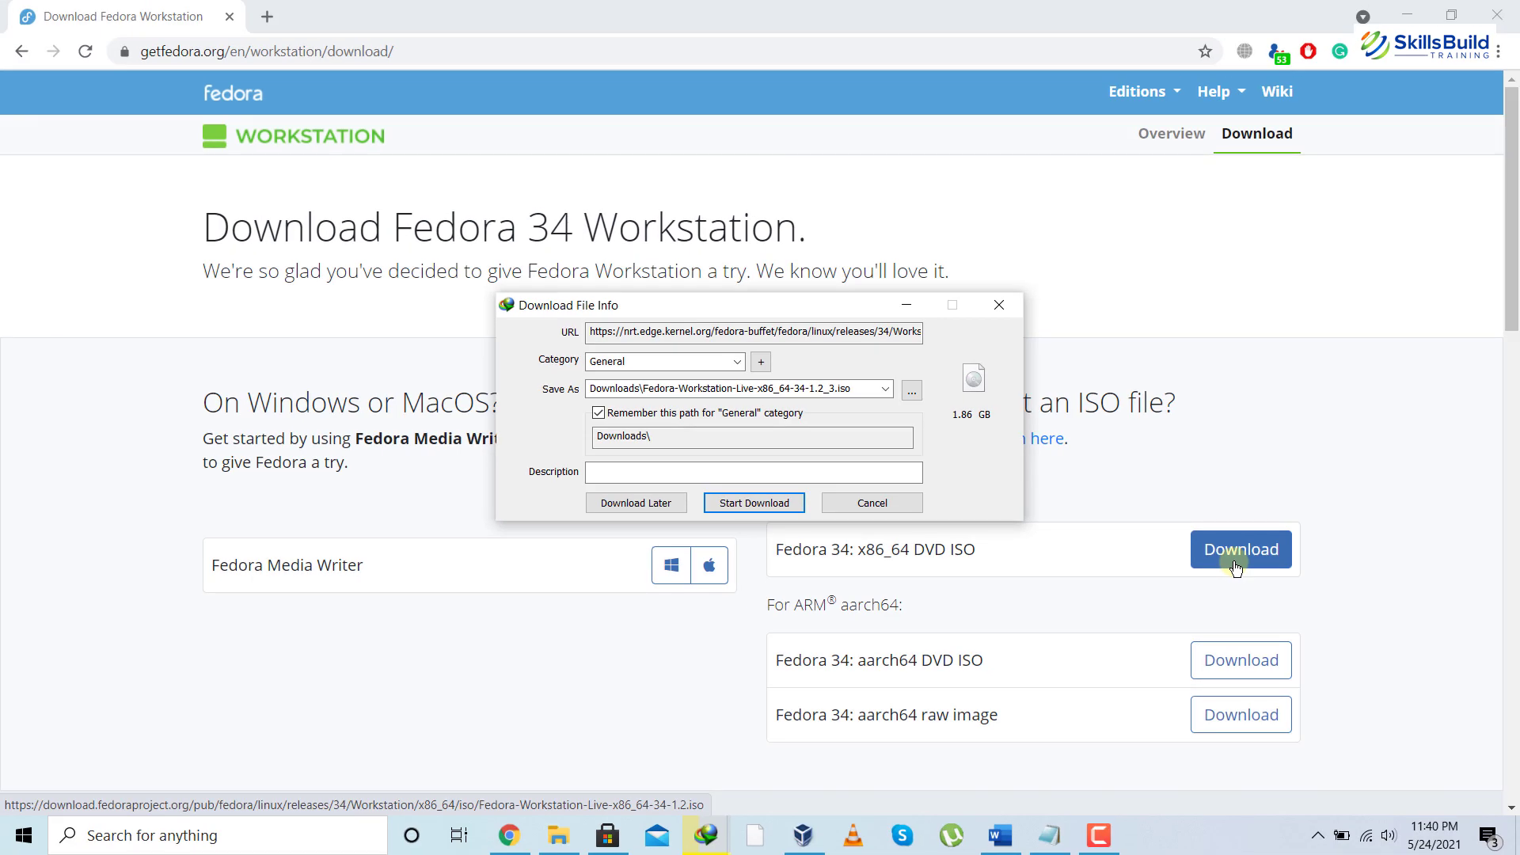
left_click(872, 503)
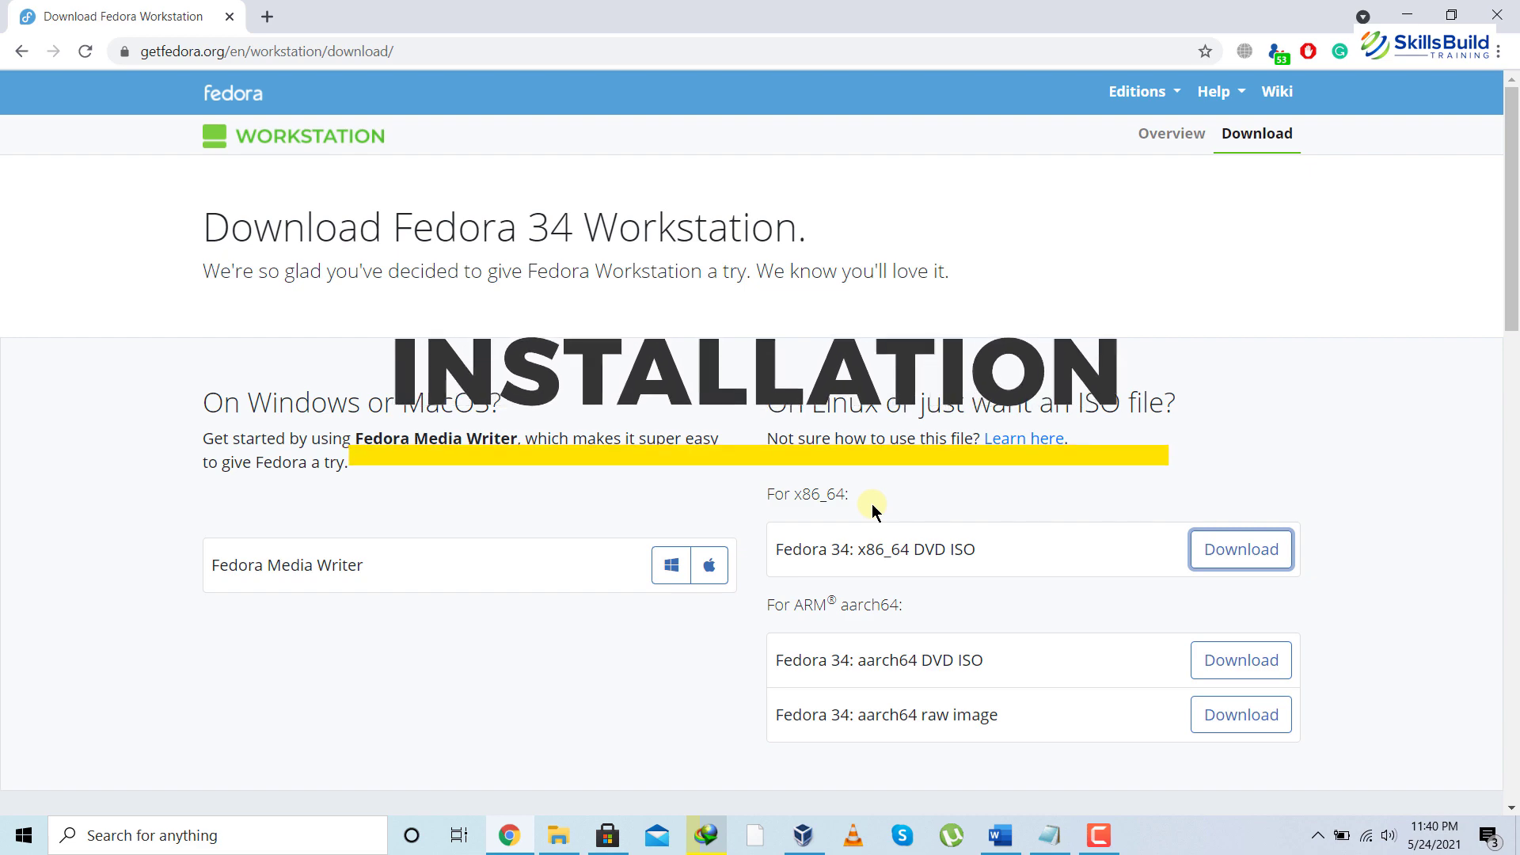
Step: Start a new virtual machine in VirtualBox named Fedora 34
left_click(802, 835)
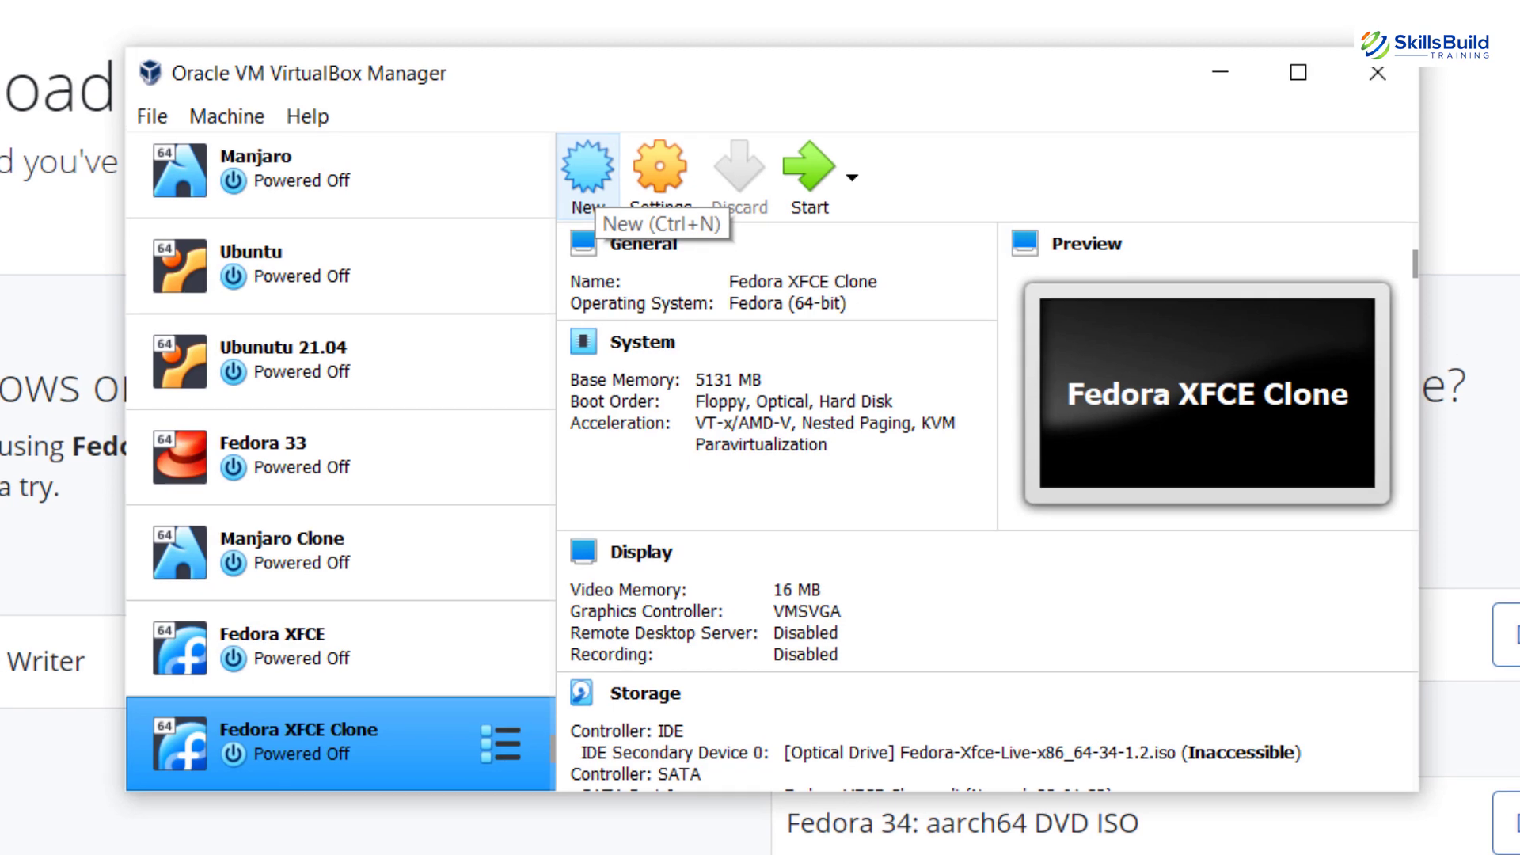
left_click(591, 183)
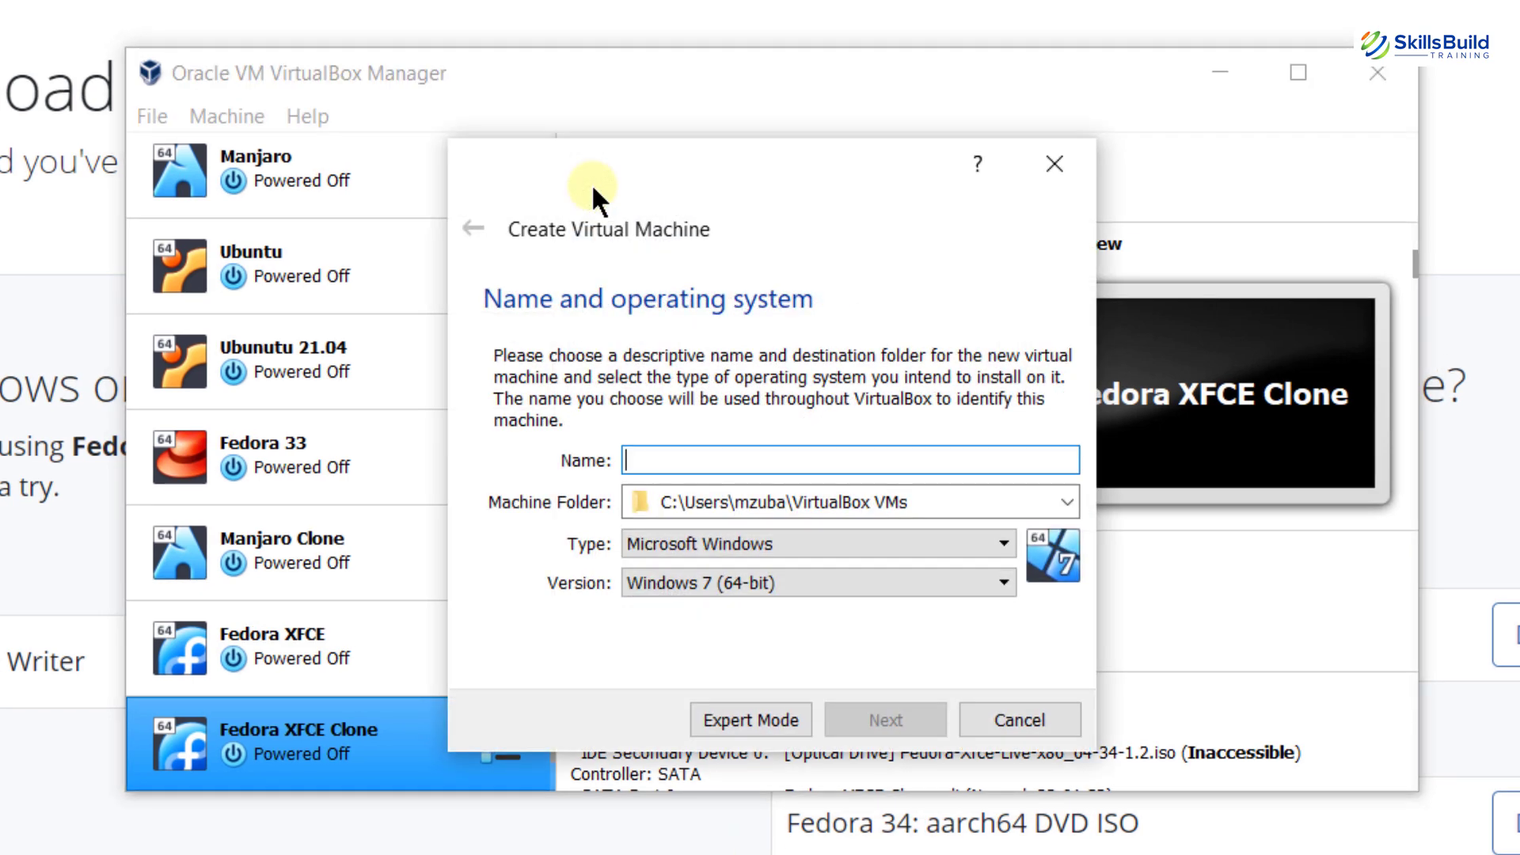
type("F")
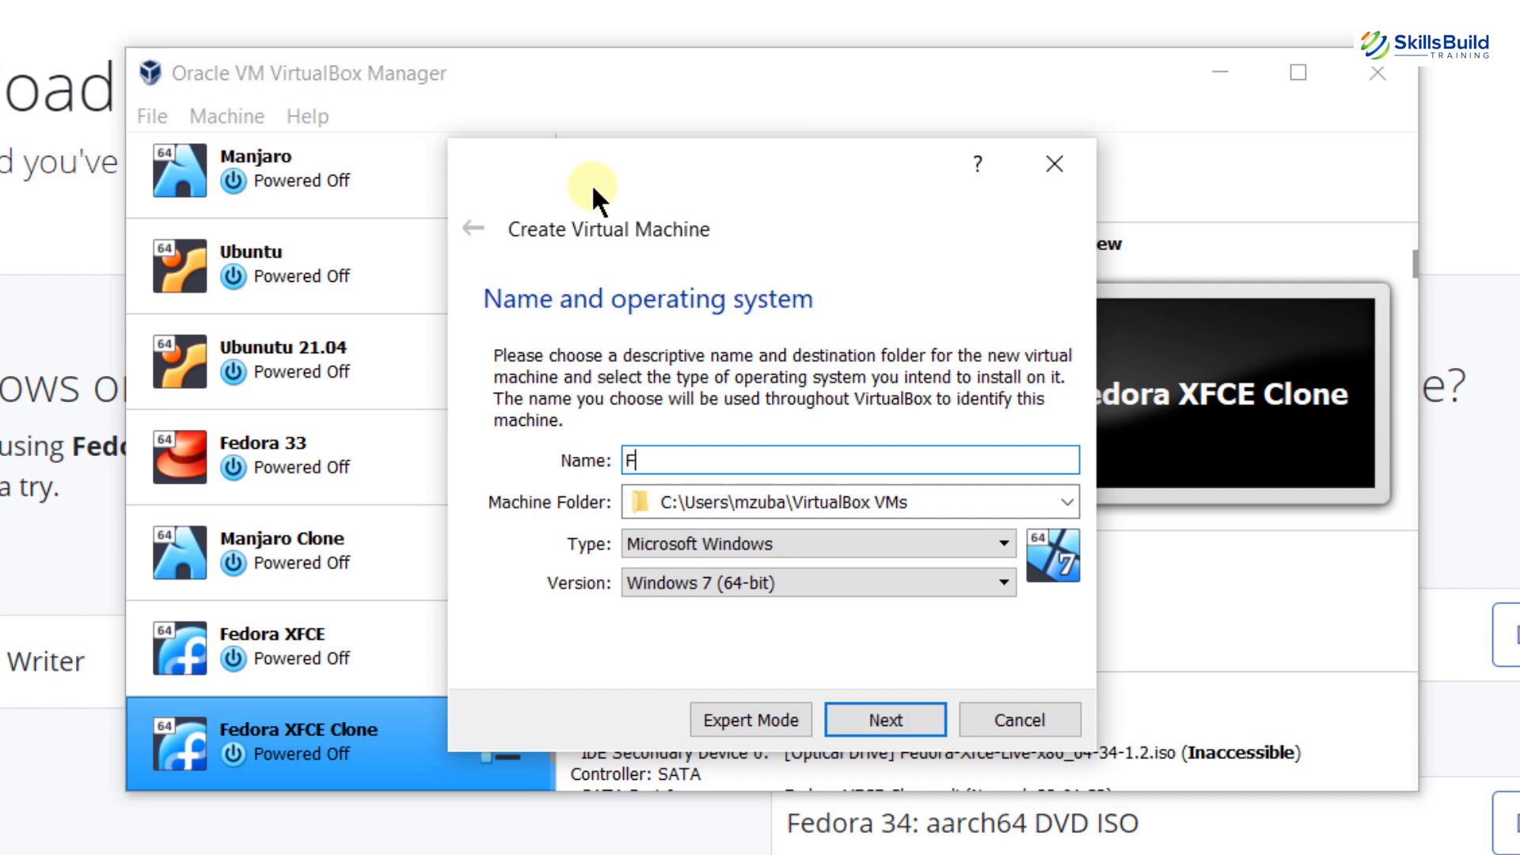
type("edora 34")
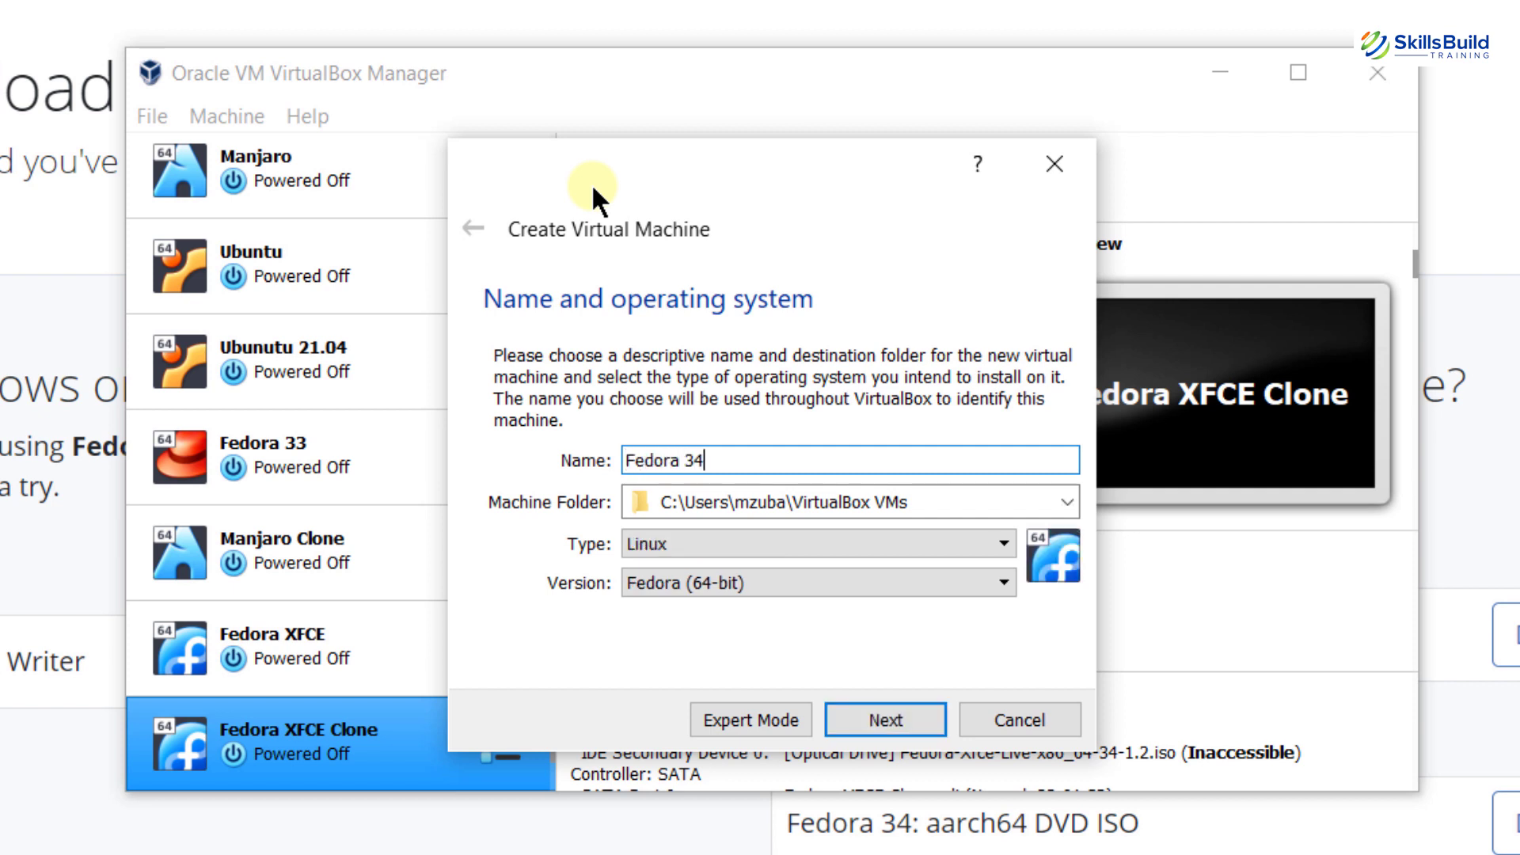
left_click(895, 706)
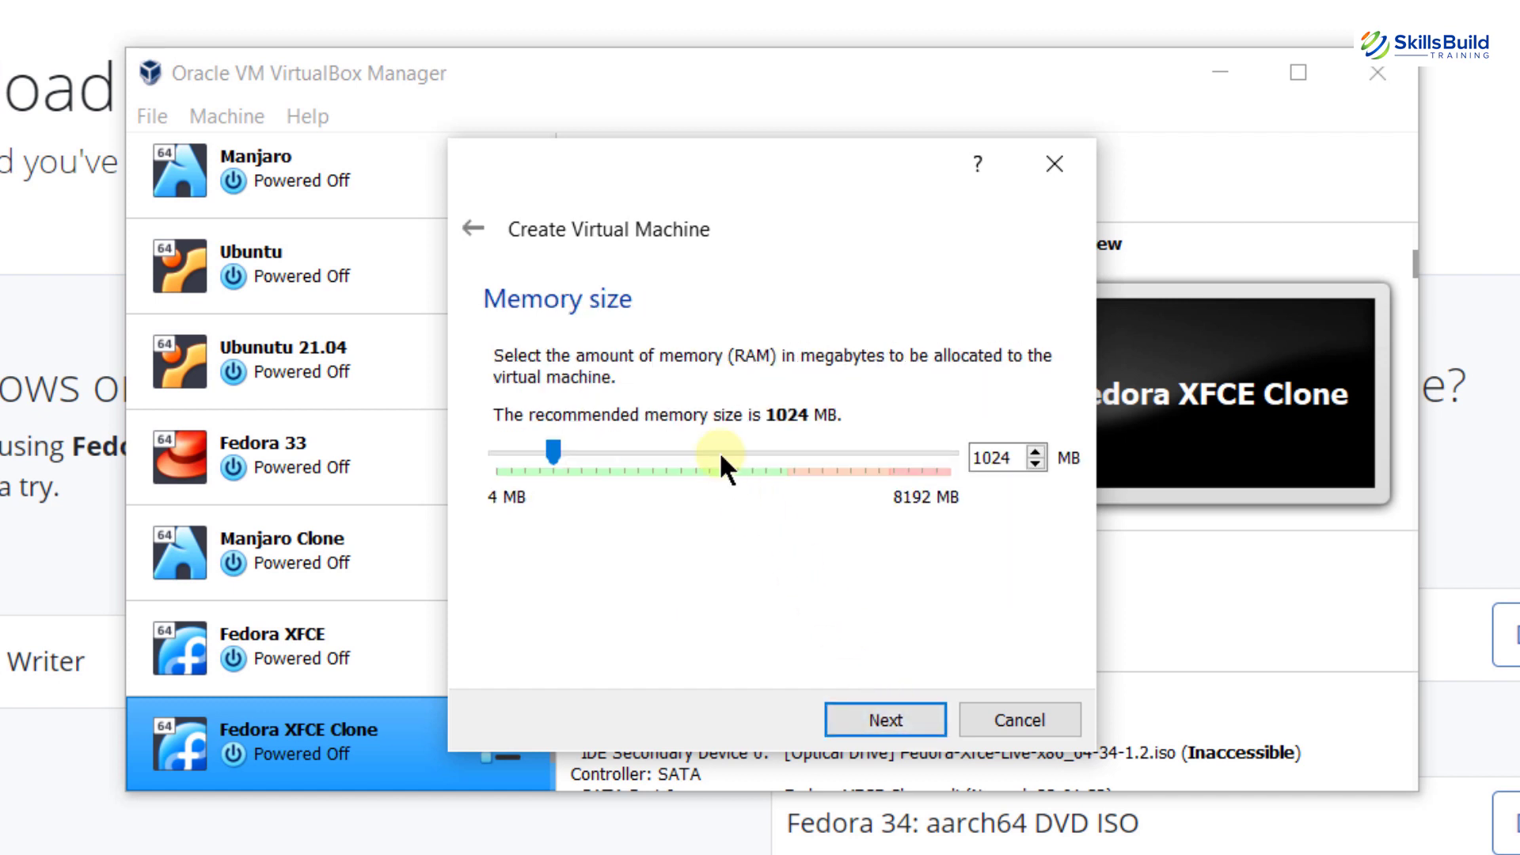
Step: Set its memory to 4096 MB and create a new VDI virtual hard disk
left_click(719, 450)
left_click(719, 449)
left_click(719, 450)
left_click(719, 450)
left_click(889, 716)
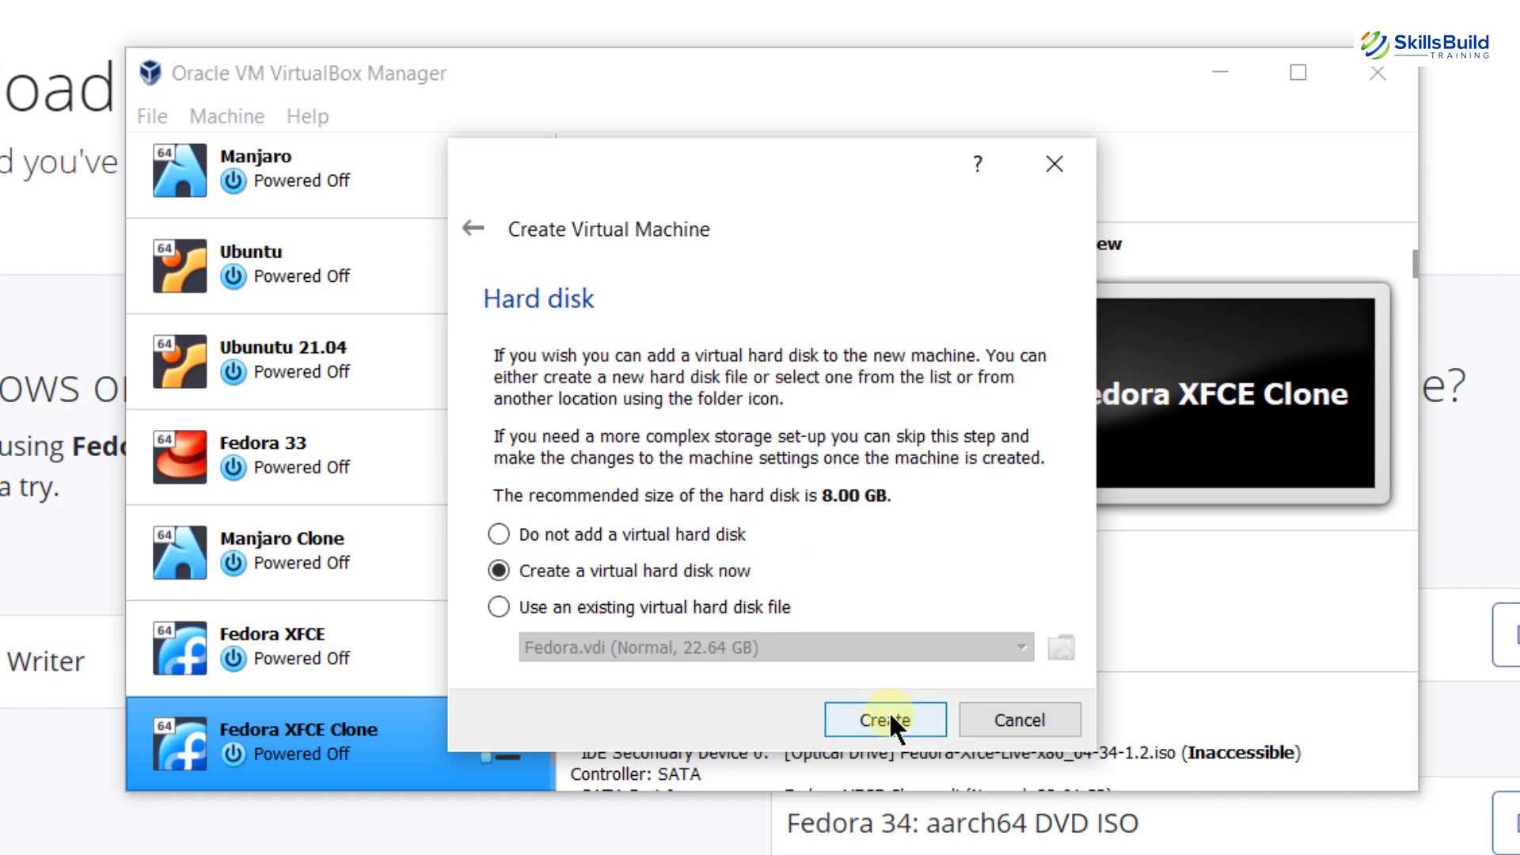
left_click(889, 717)
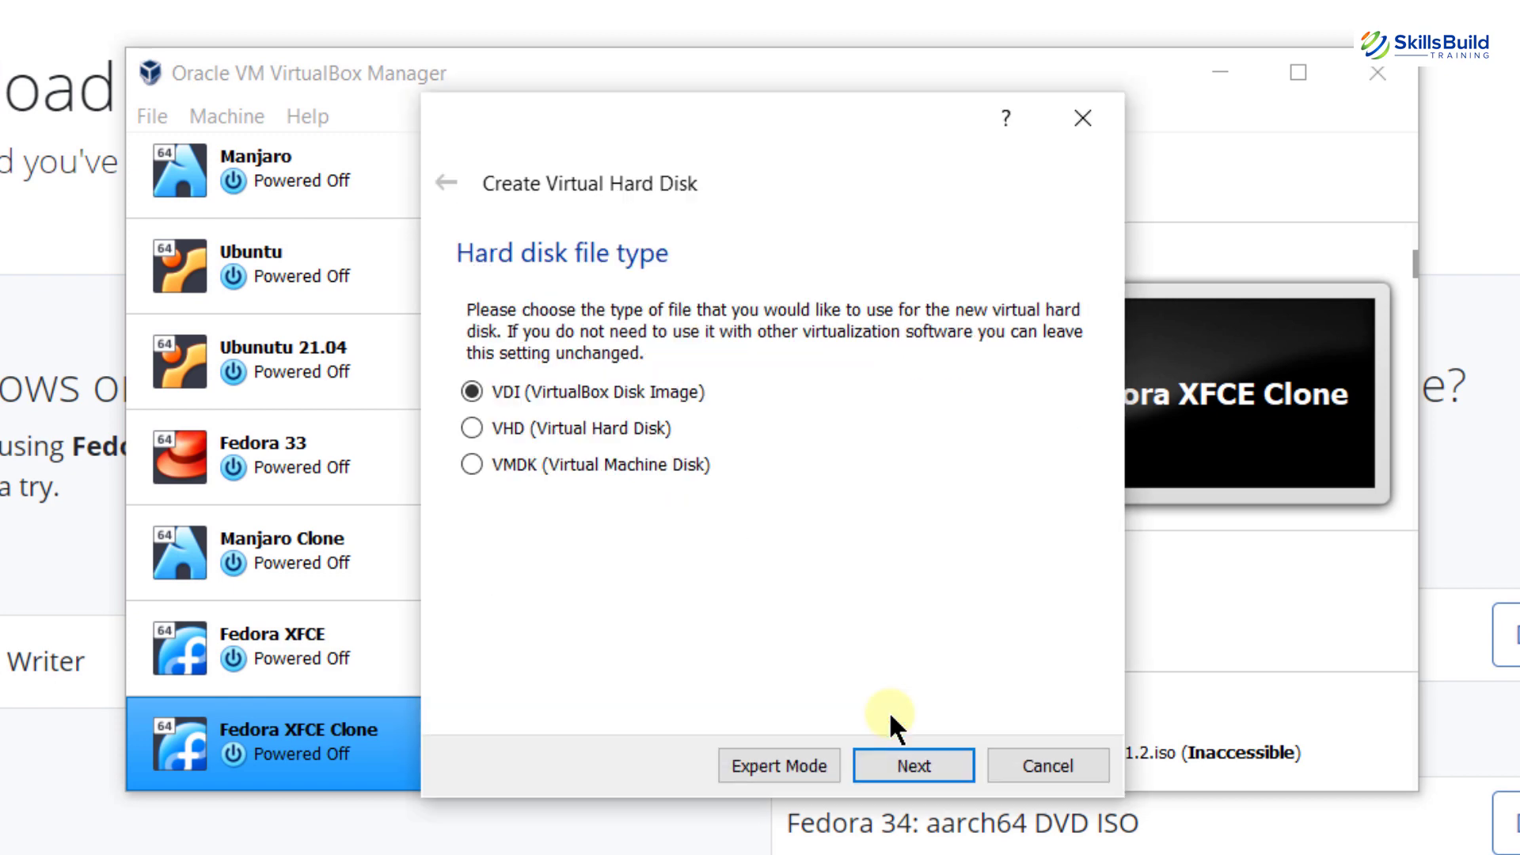
left_click(897, 764)
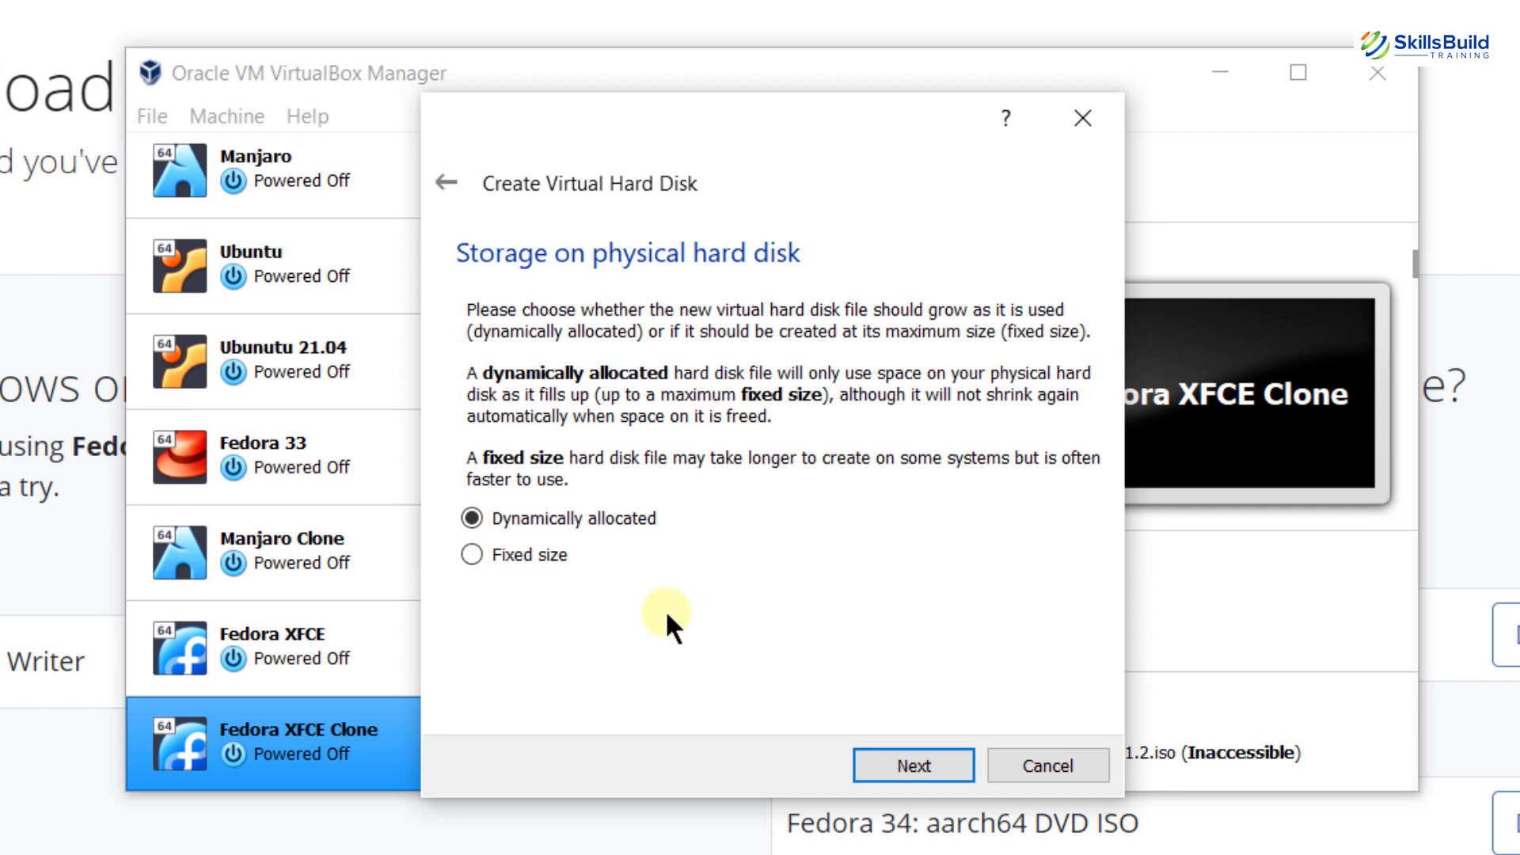
Step: Set the dynamically allocated virtual disk size to 20.91 GB
left_click(900, 756)
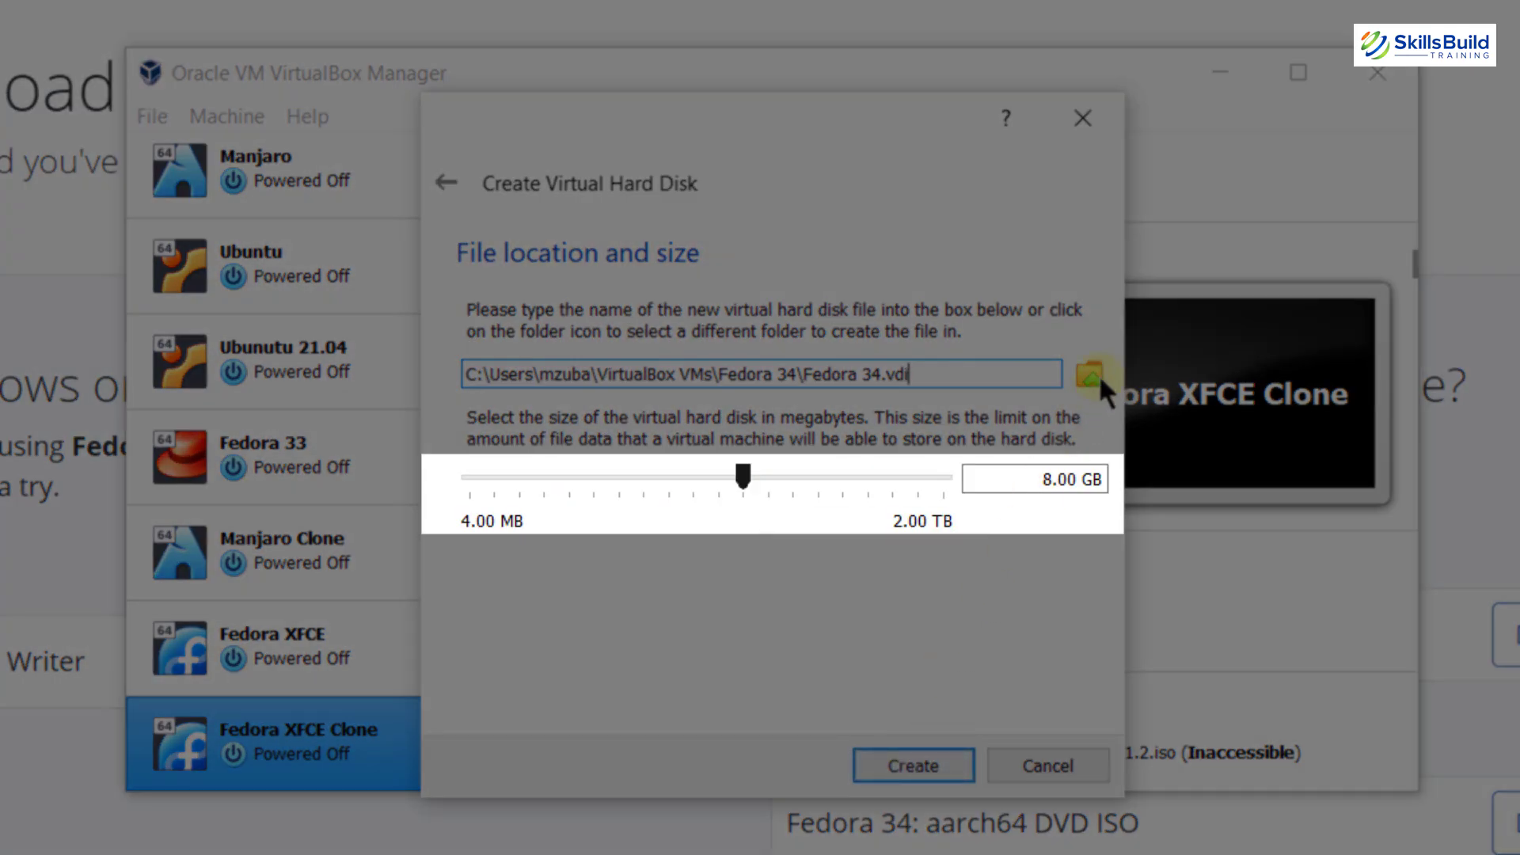
key("Tab")
key("Right")
key("Right")
key("Right")
key("Right")
key("Right")
key("Left")
key("Left")
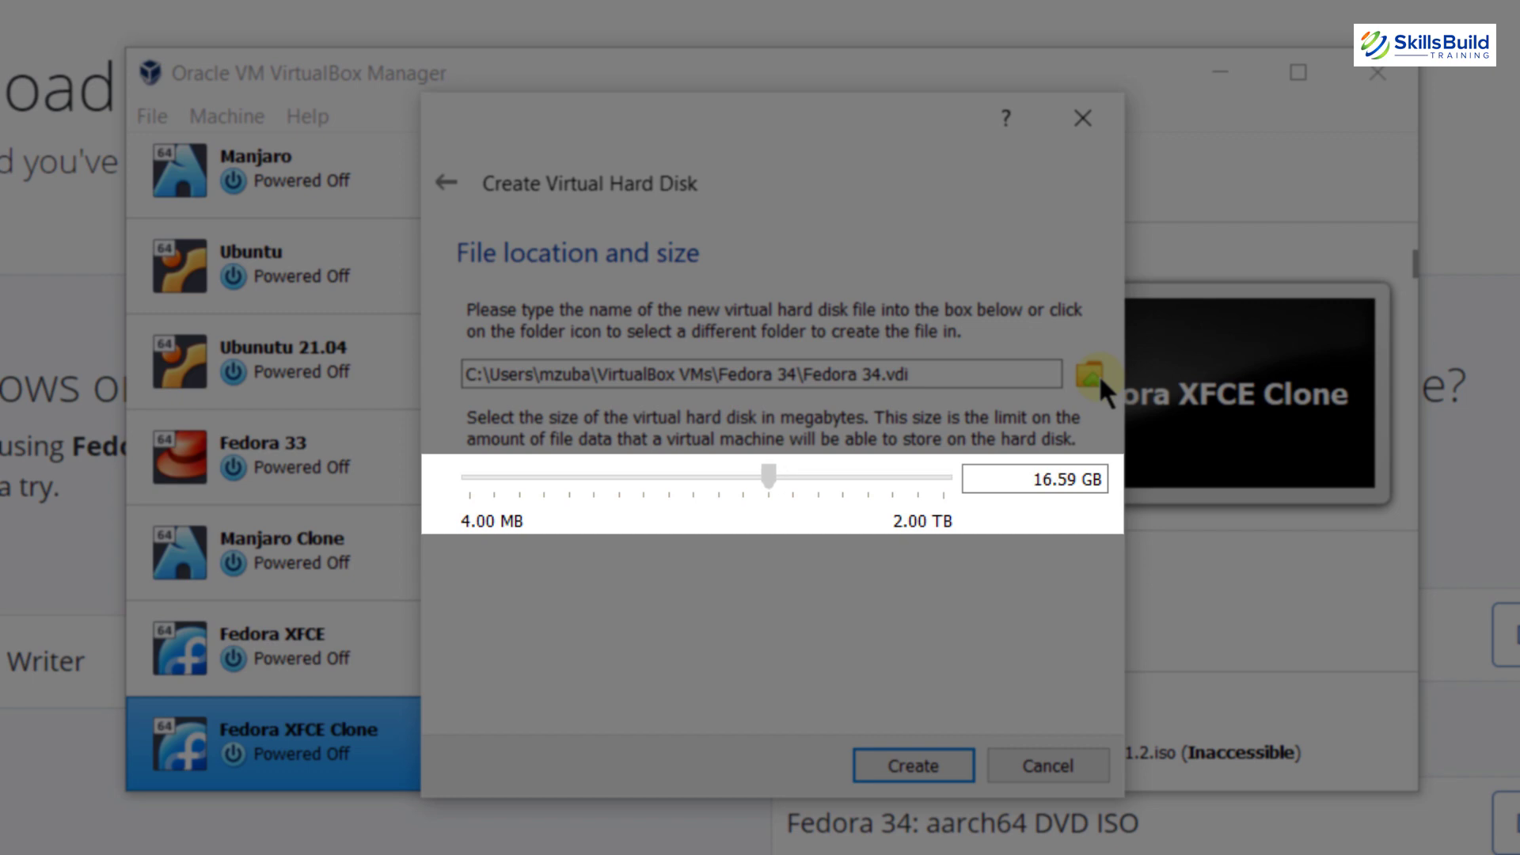
key("Right")
key("Right")
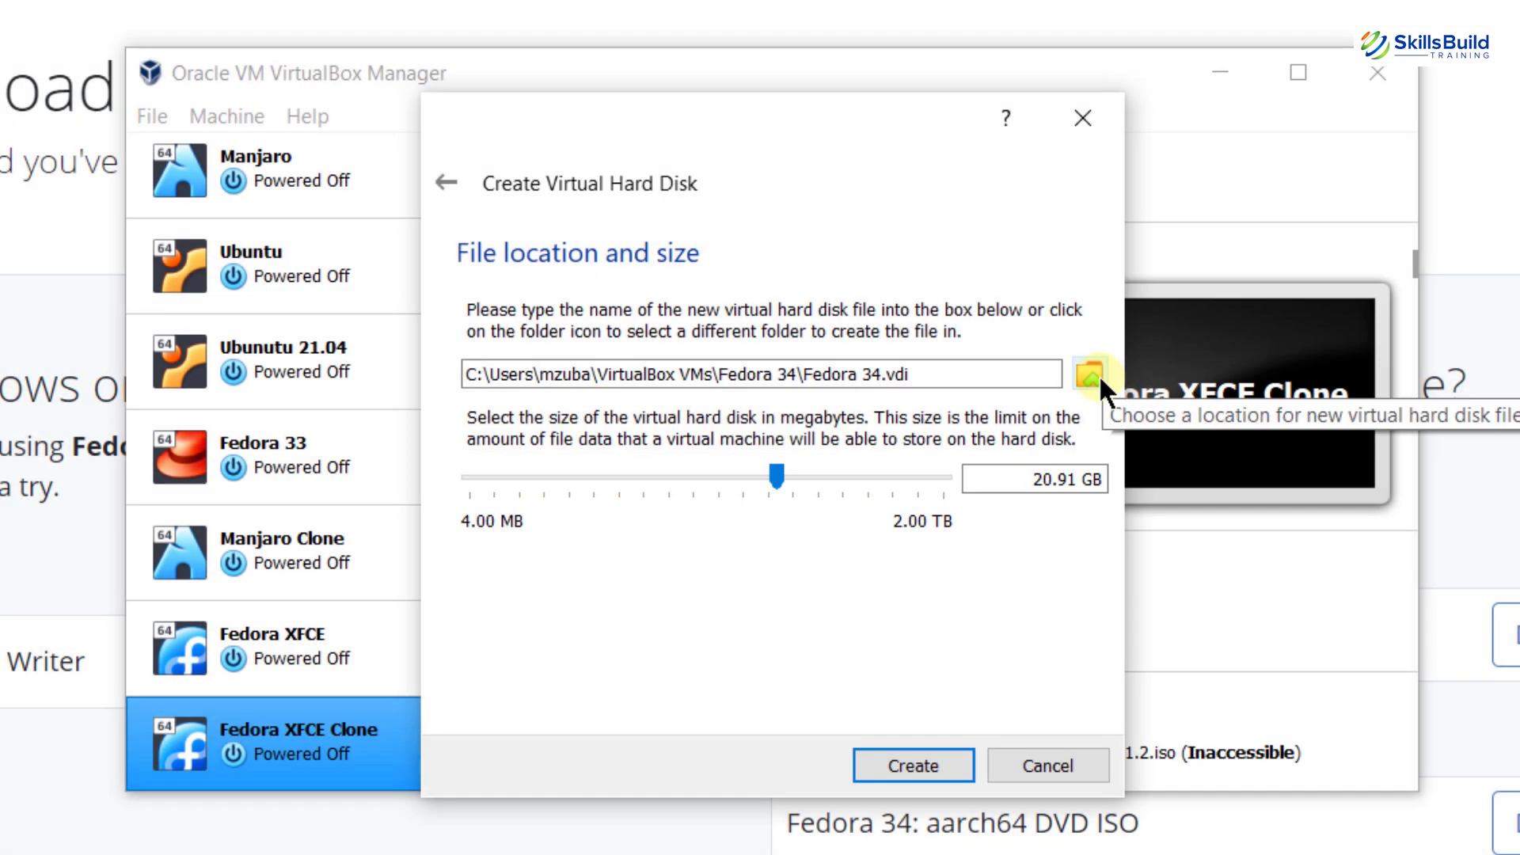
Step: Save the disk file as D:\Fedora 34\Fedora 34.vdi
left_click(1100, 376)
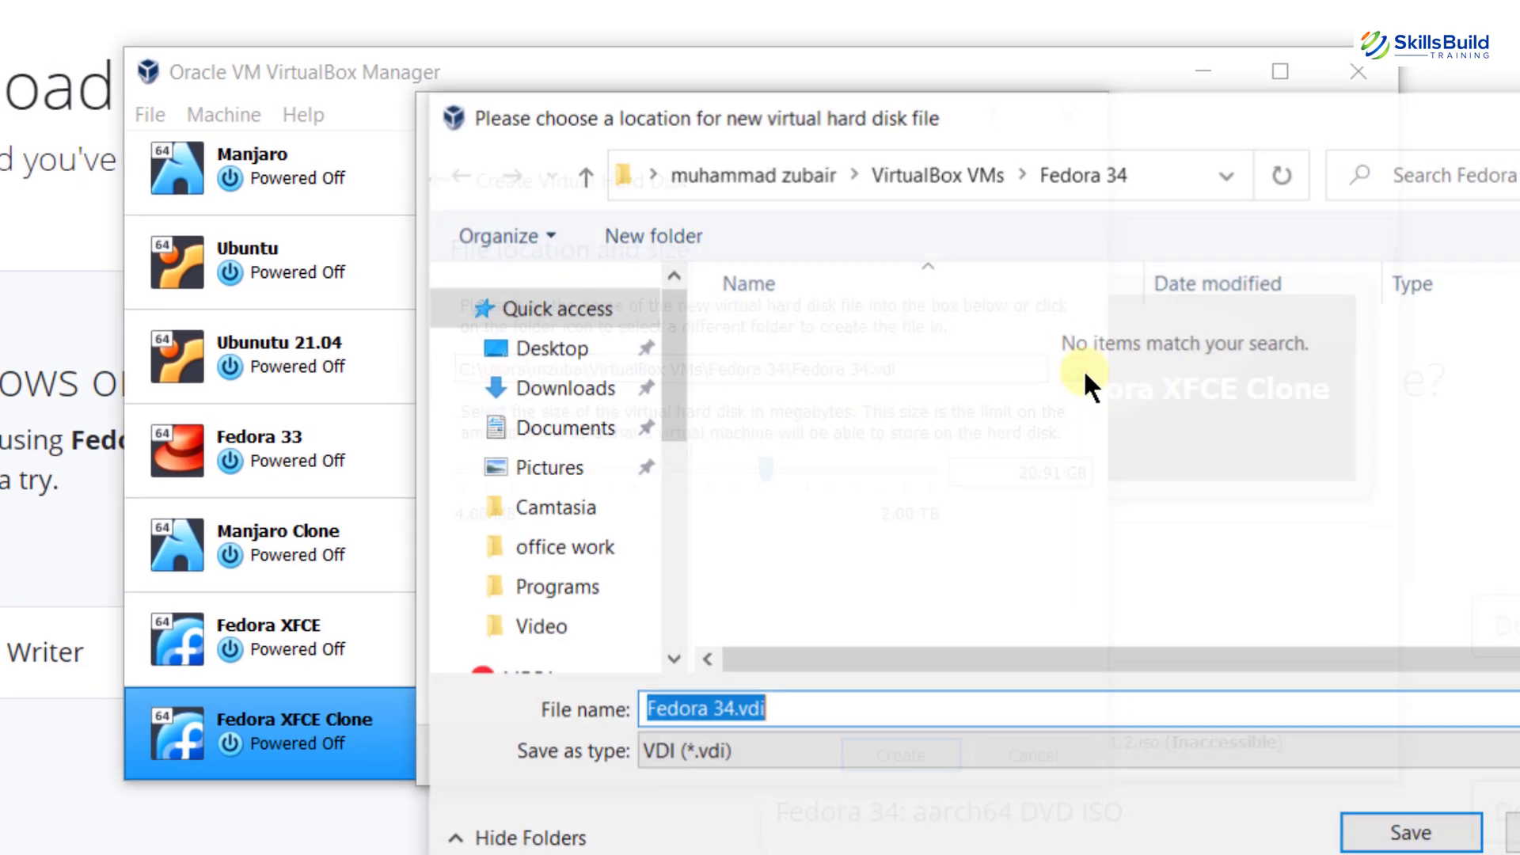
left_click_drag(585, 352, 587, 529)
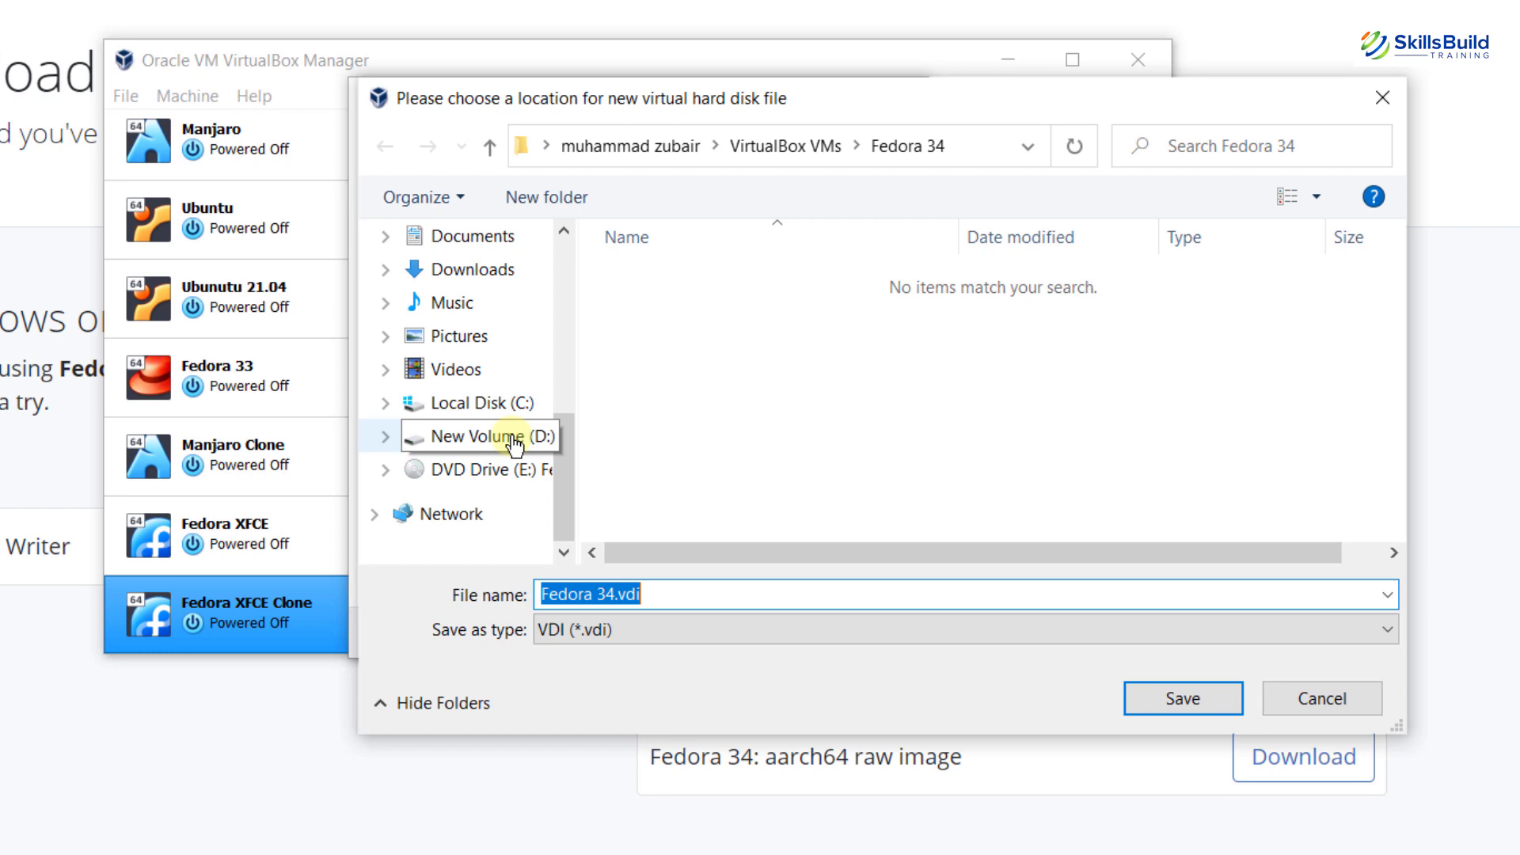
left_click(515, 438)
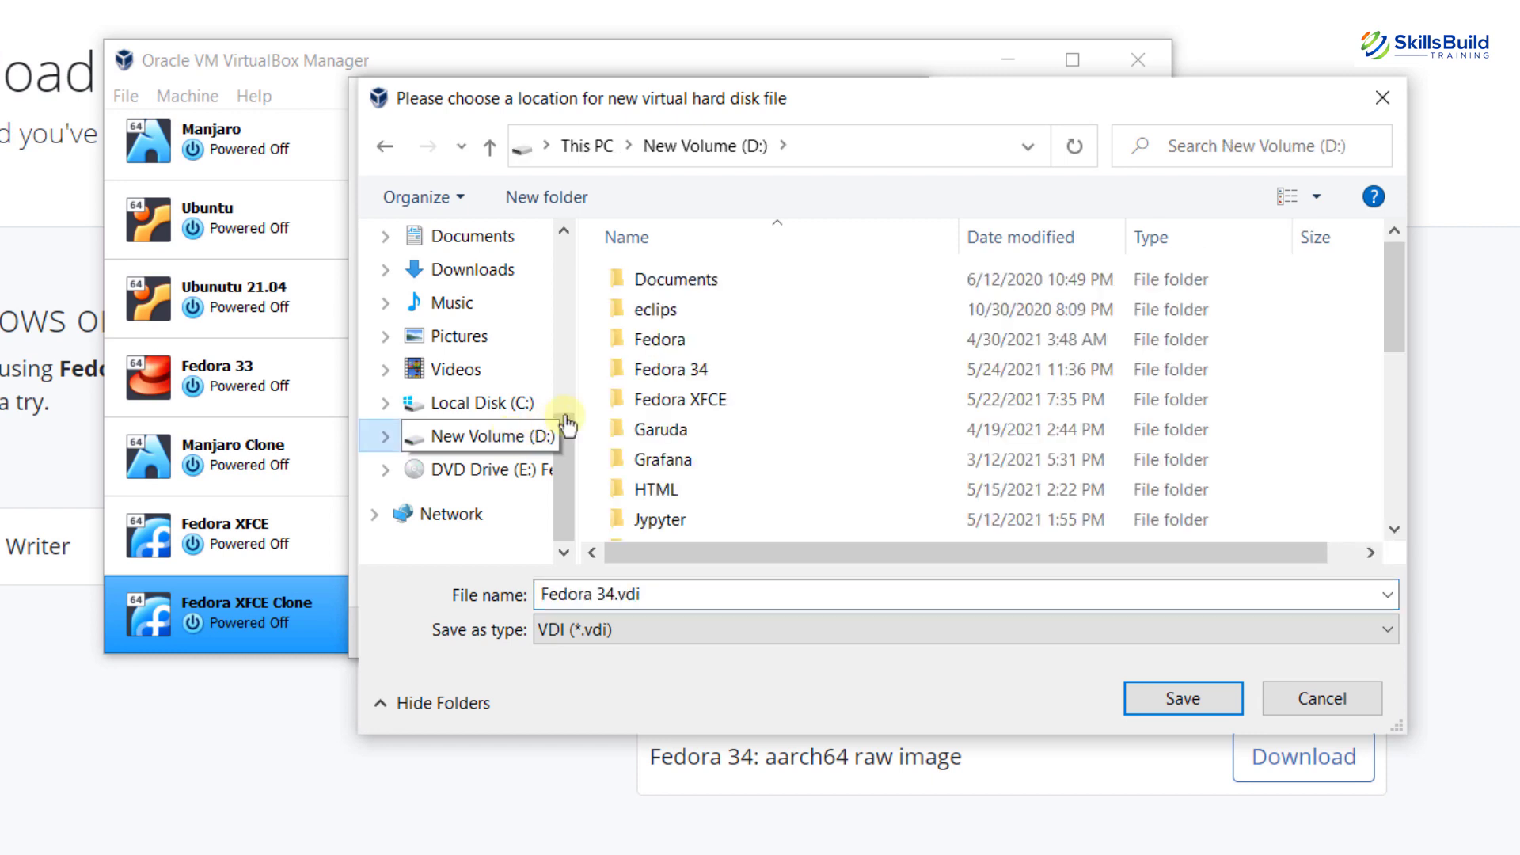
left_click(685, 367)
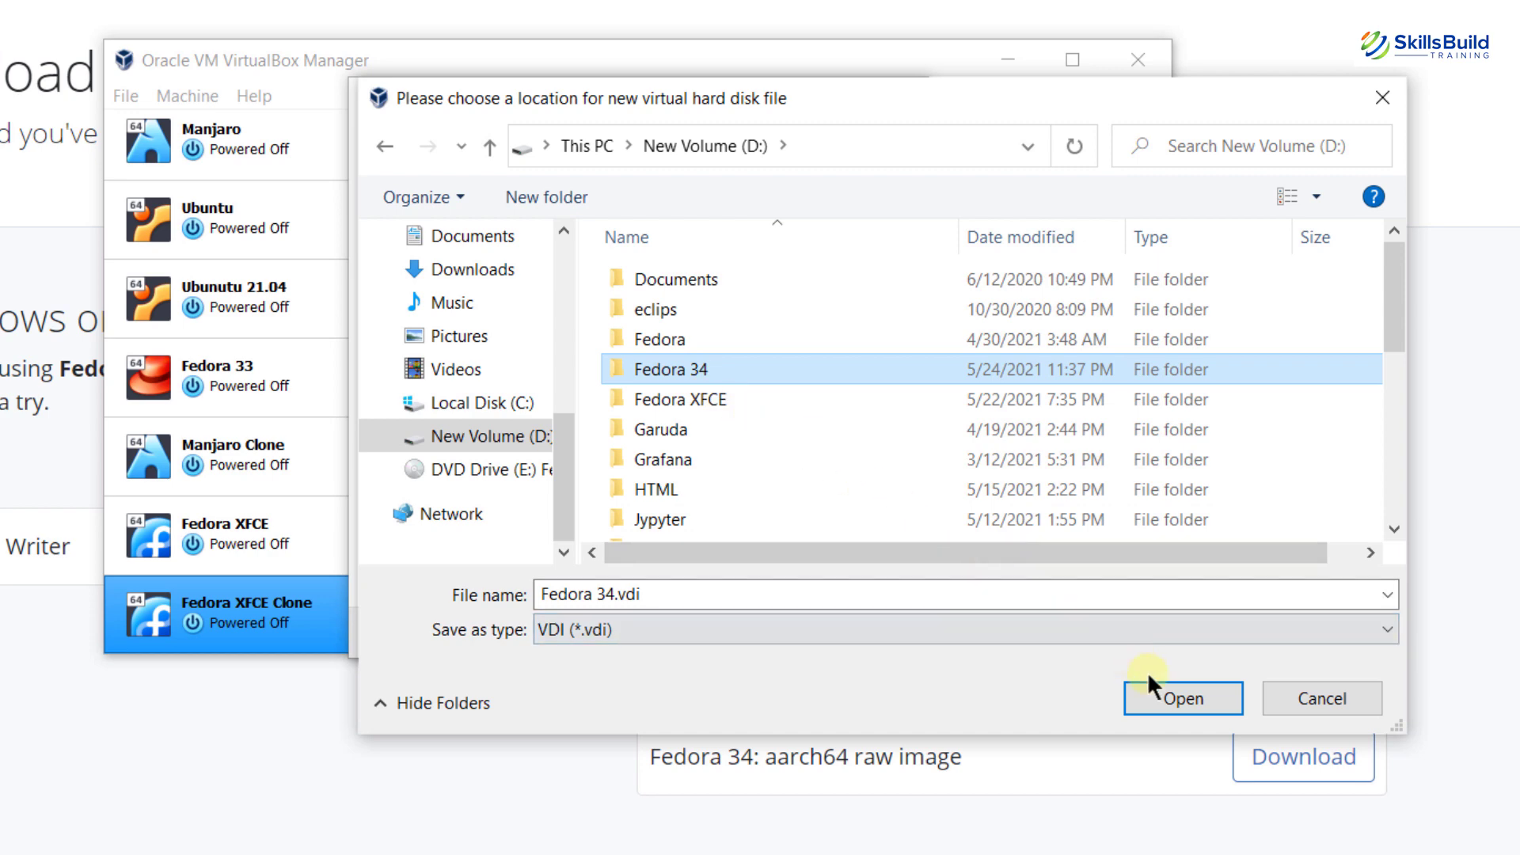
left_click(1175, 691)
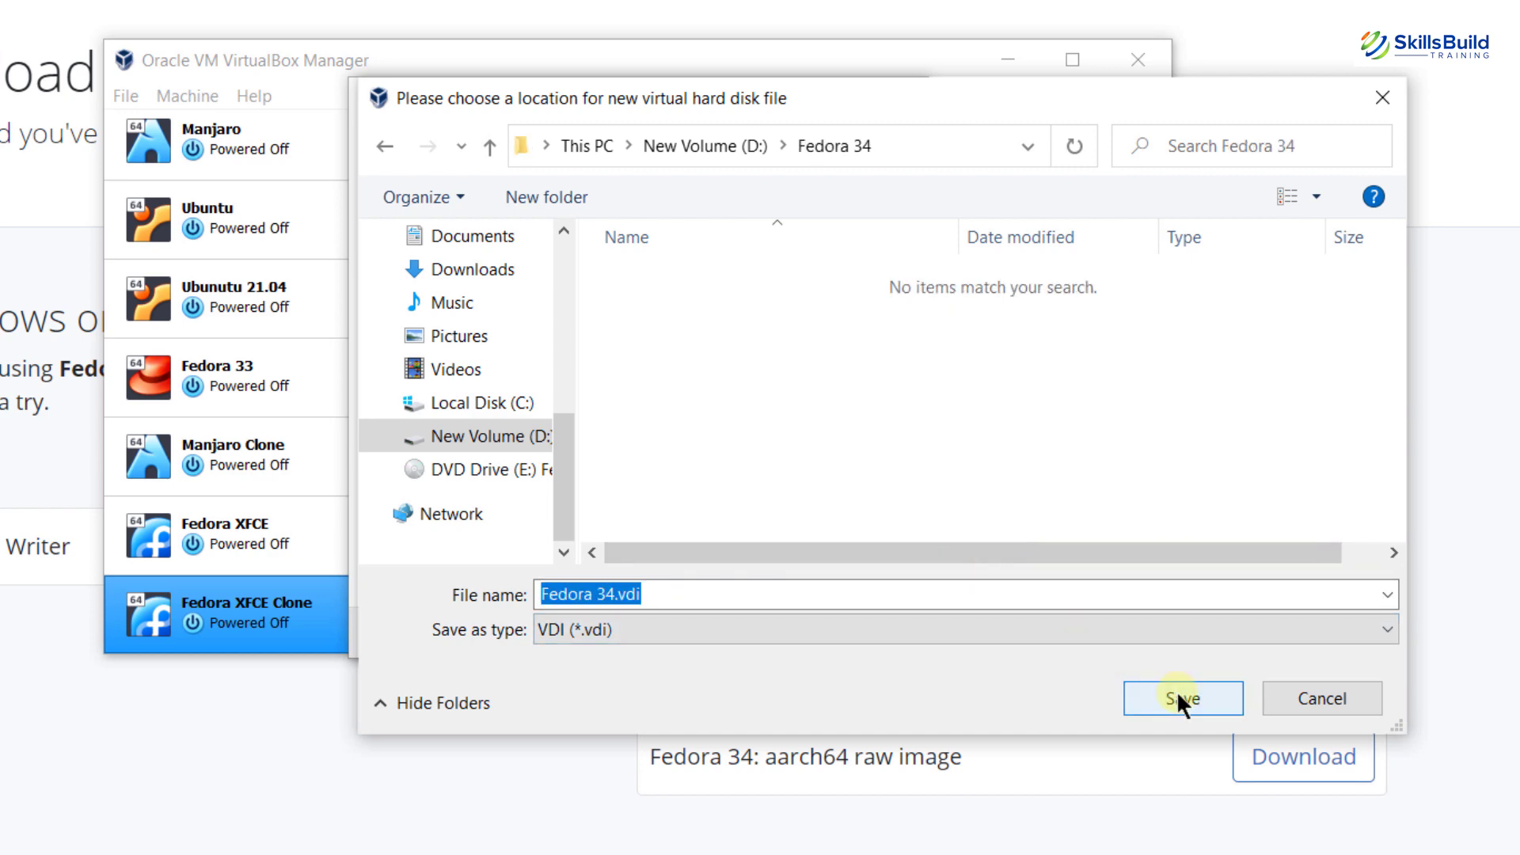
left_click(1176, 690)
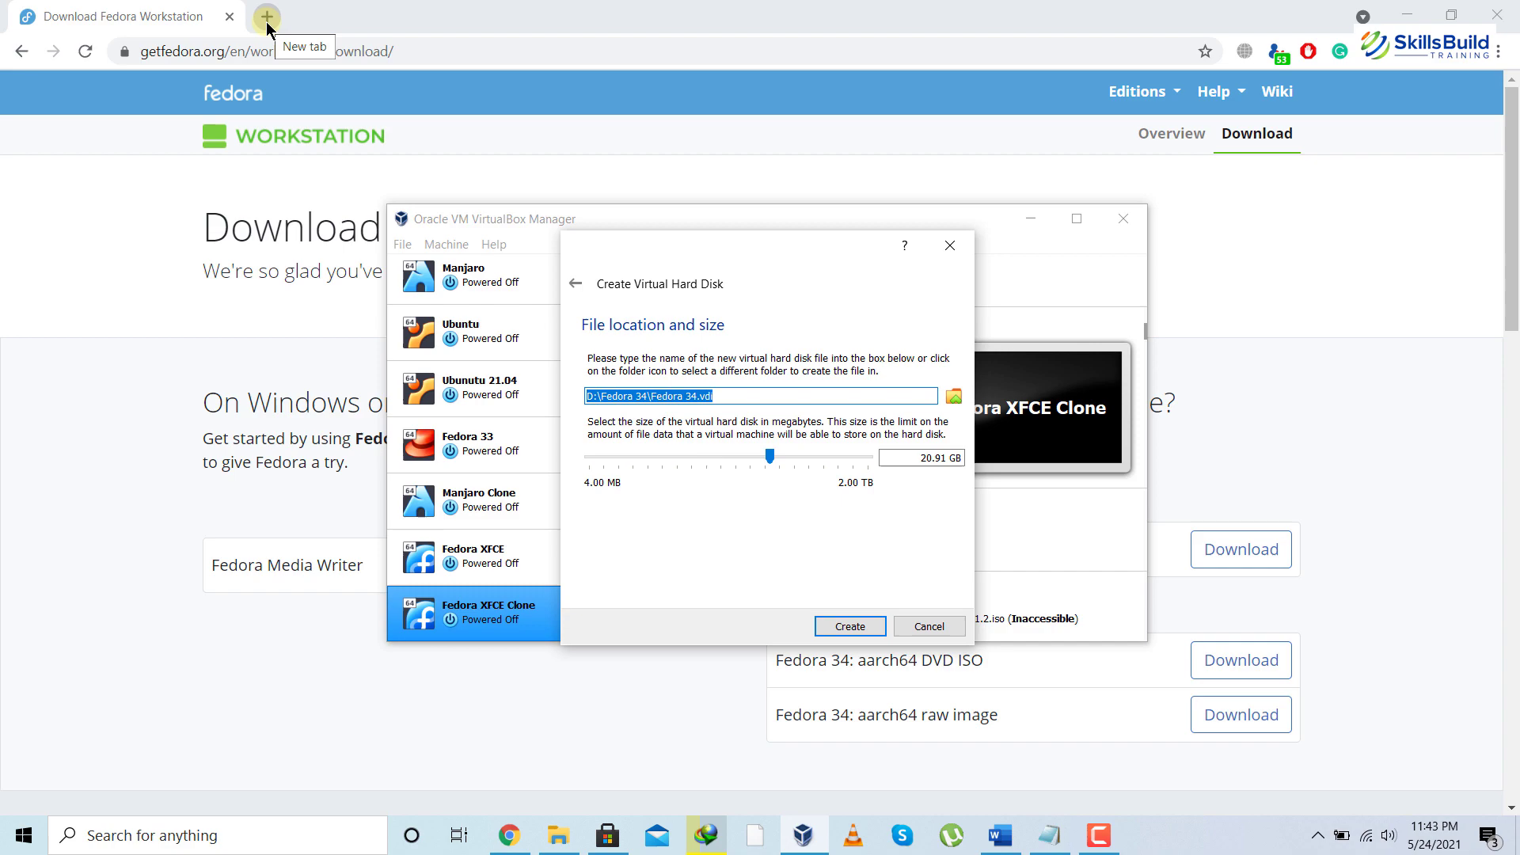
Step: Search 'fedora 34 requirements' in a new Chrome tab to check disk and RAM minimums
left_click(267, 22)
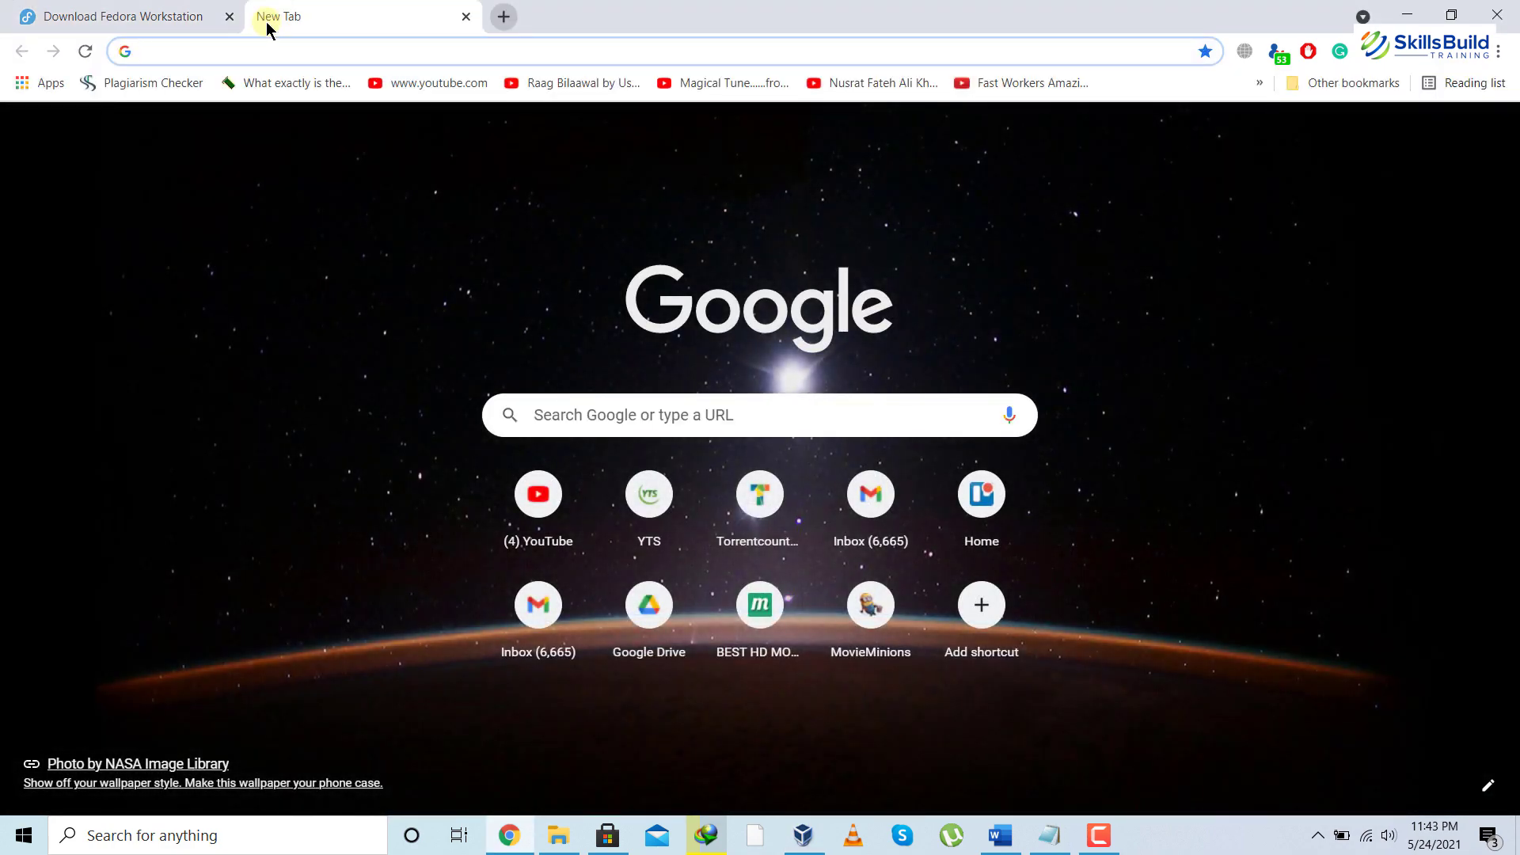
type("fedora ")
type("34 requirements")
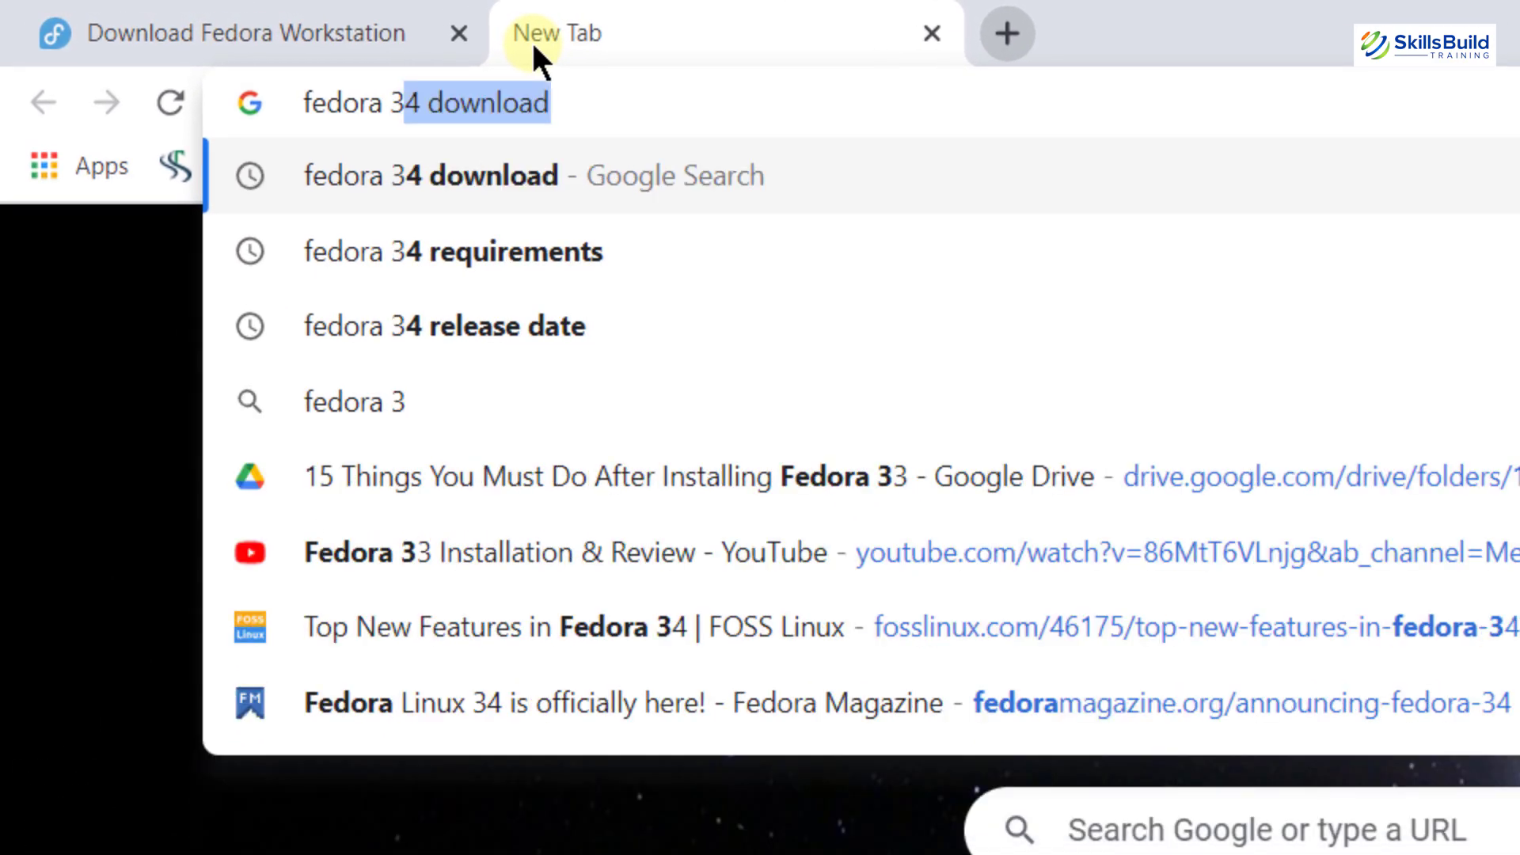
key("Return")
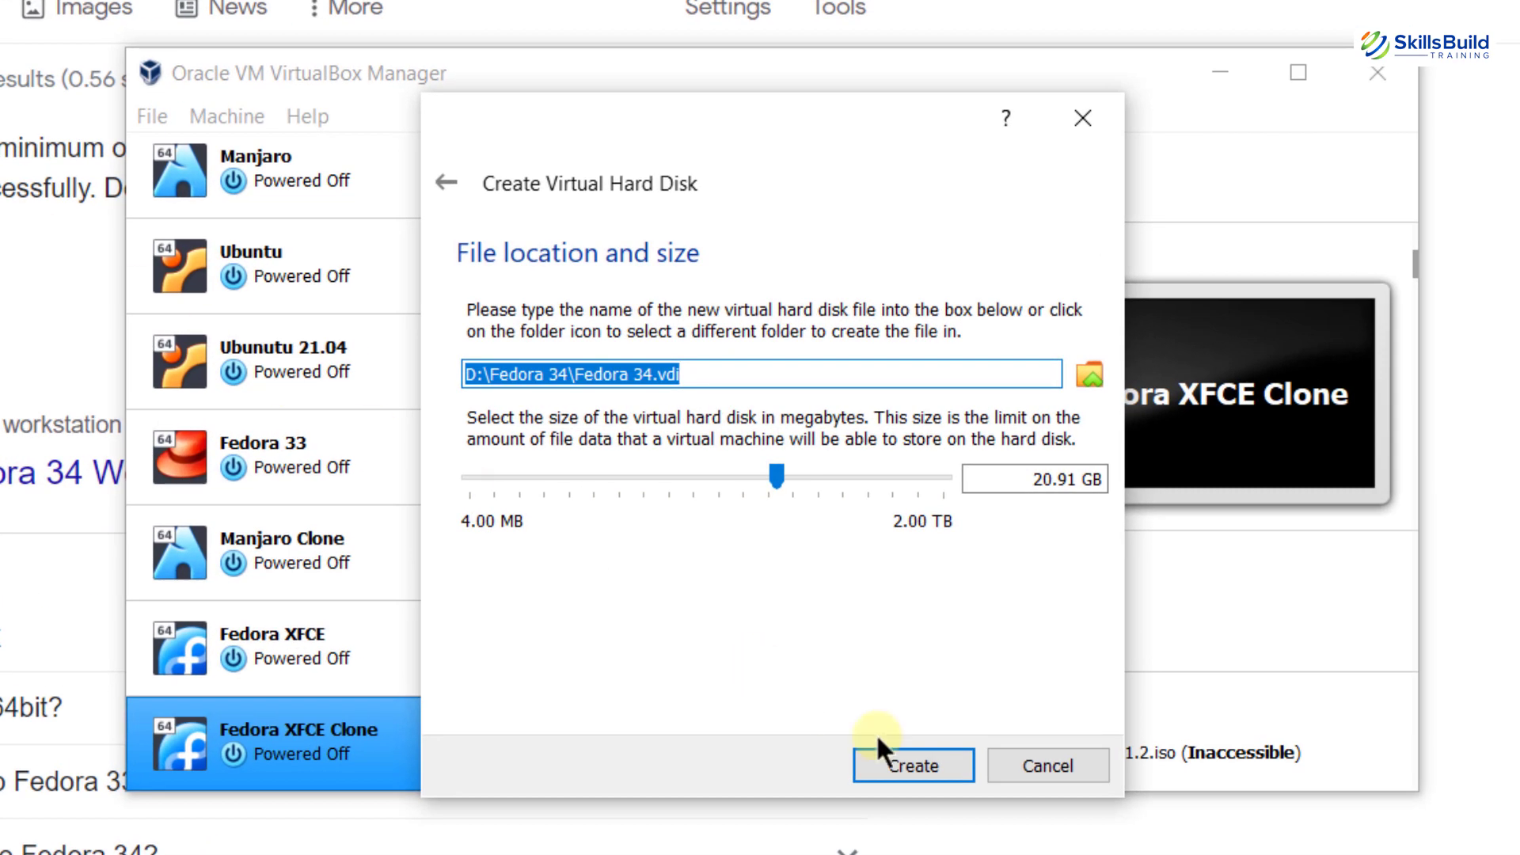
Step: Finish creating the machine, then attach Fedora-Workstation-Live-x86_64-34-1.2.iso to its empty optical drive
left_click(895, 769)
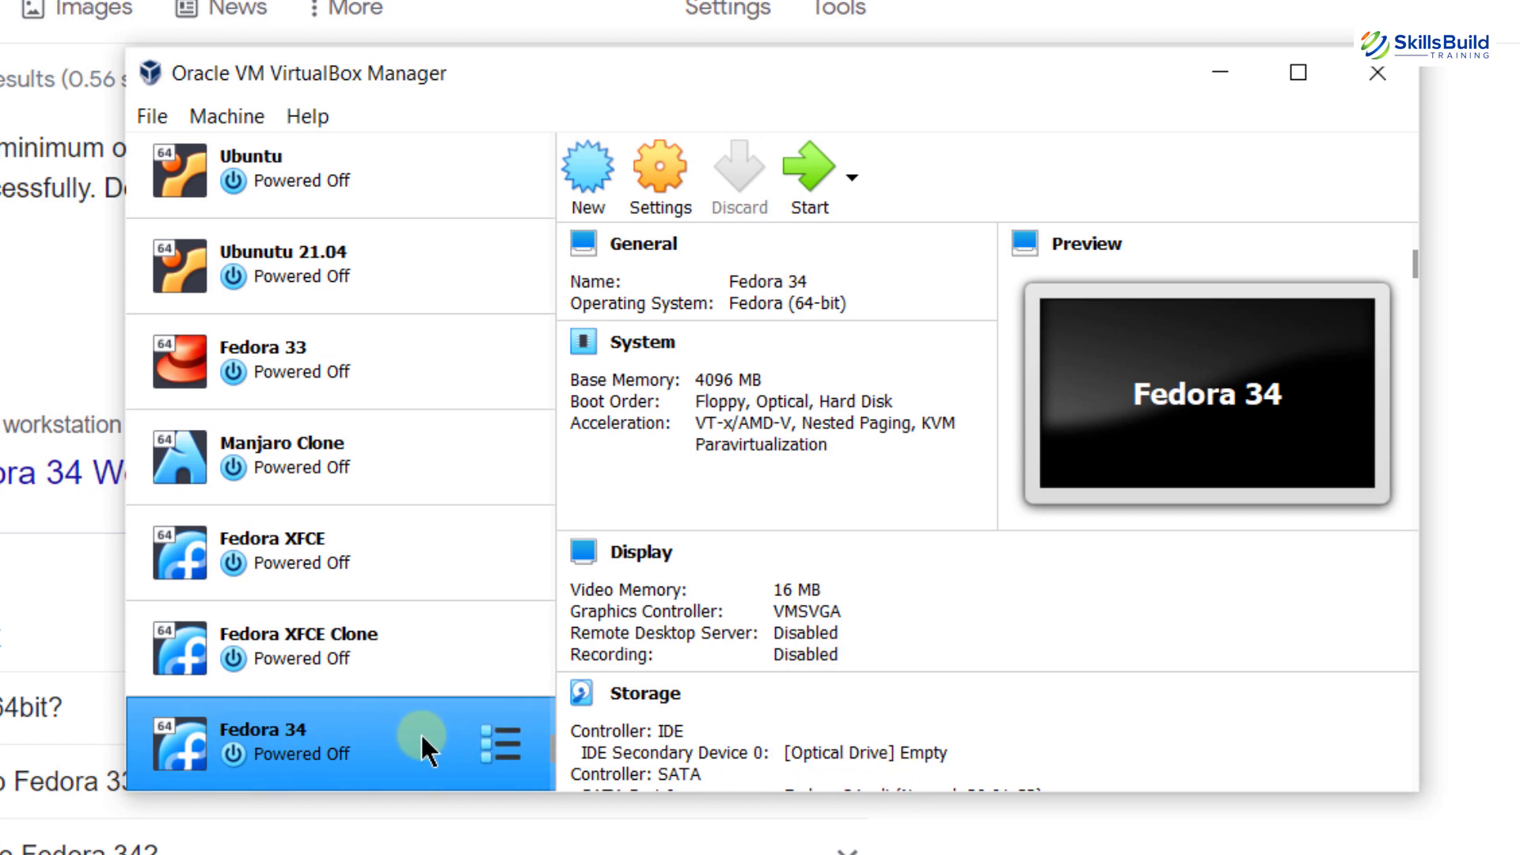
left_click(674, 163)
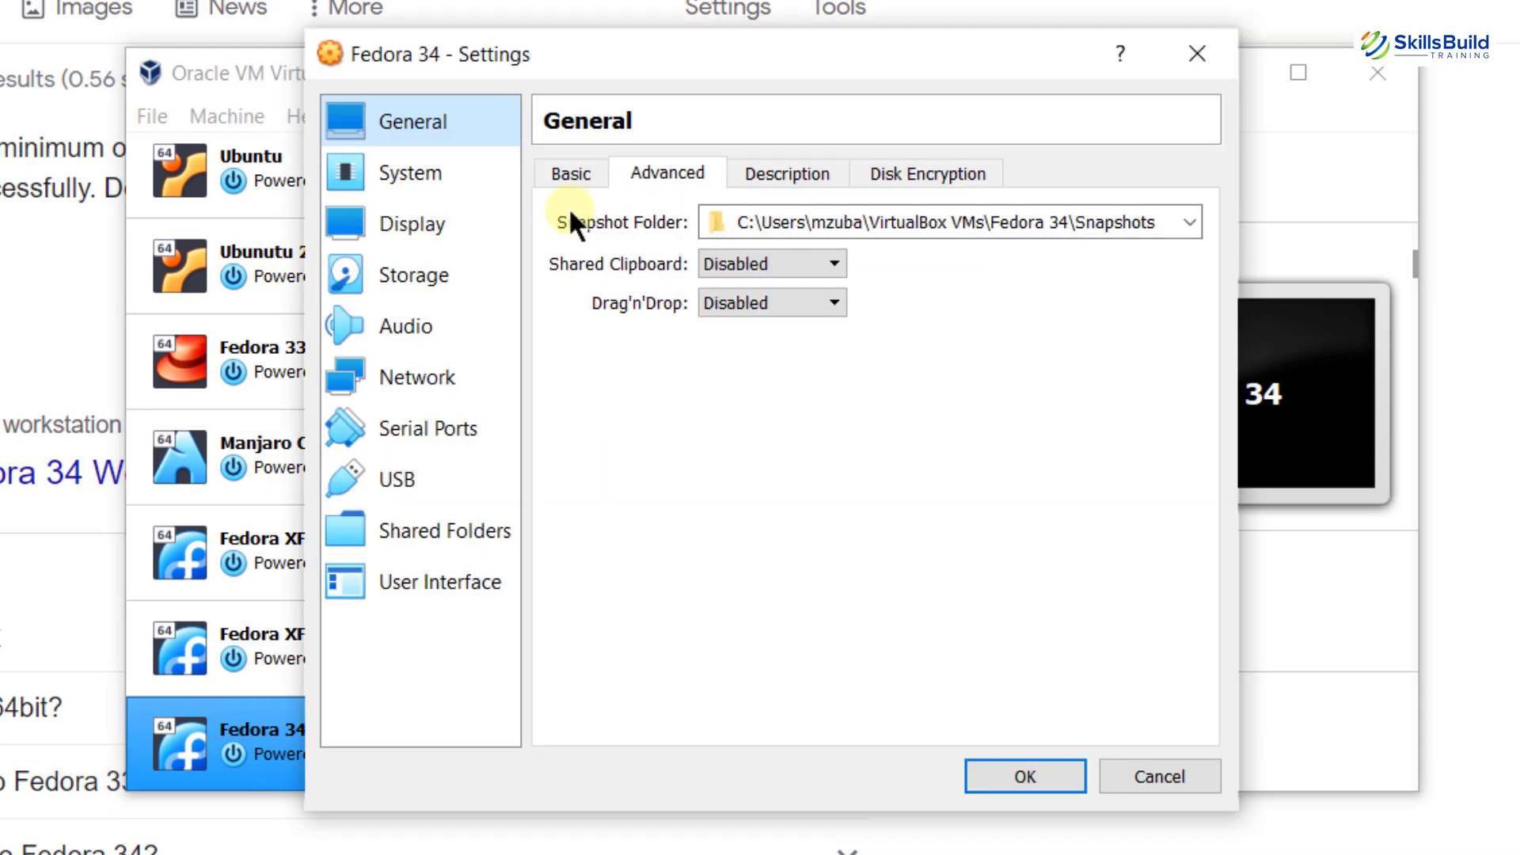
left_click(427, 272)
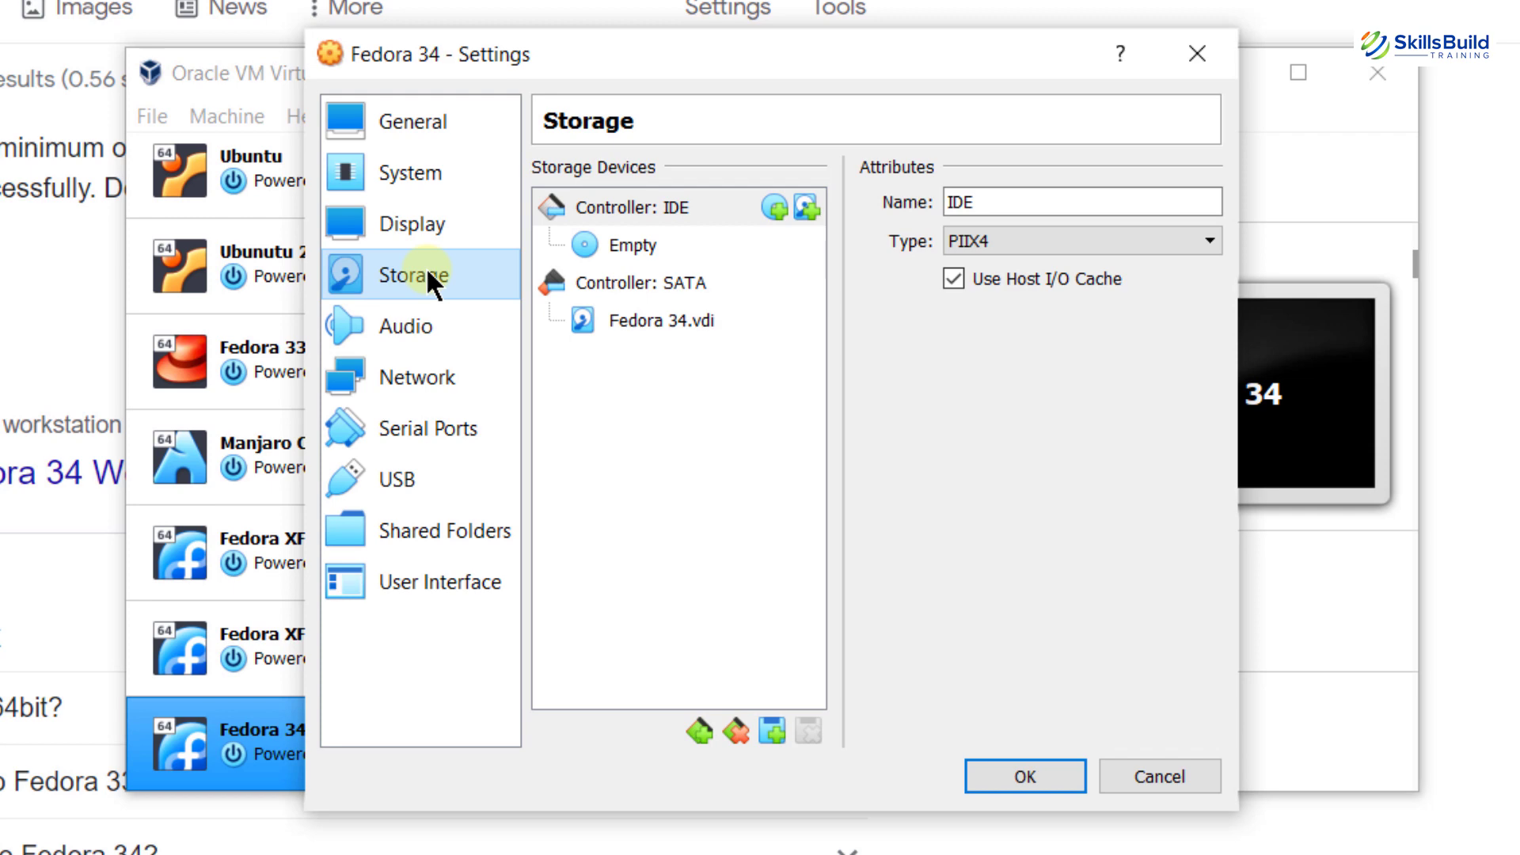
left_click(614, 242)
left_click(1205, 203)
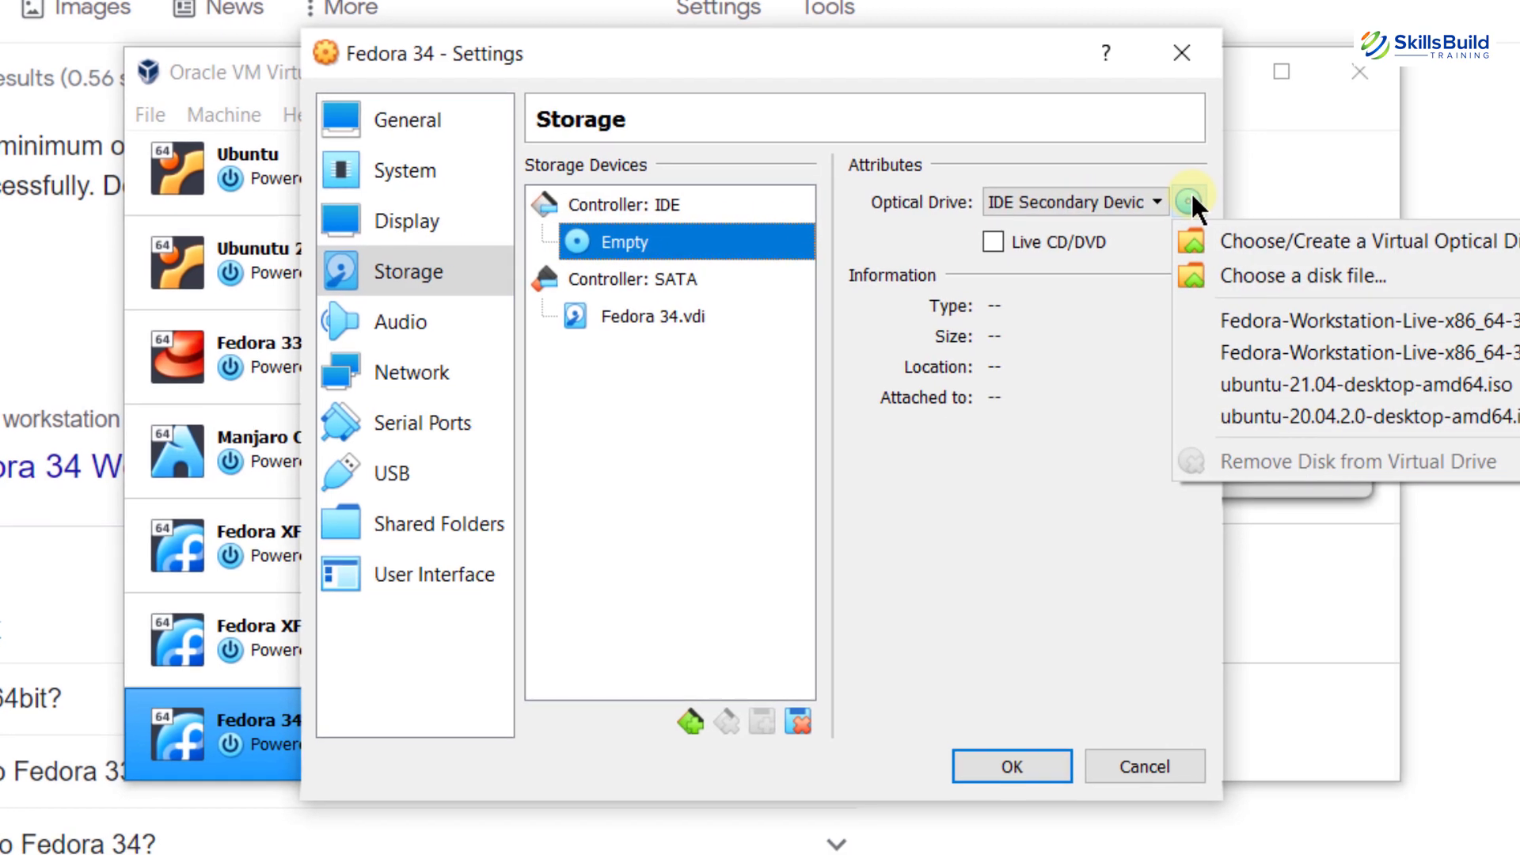
key("Down")
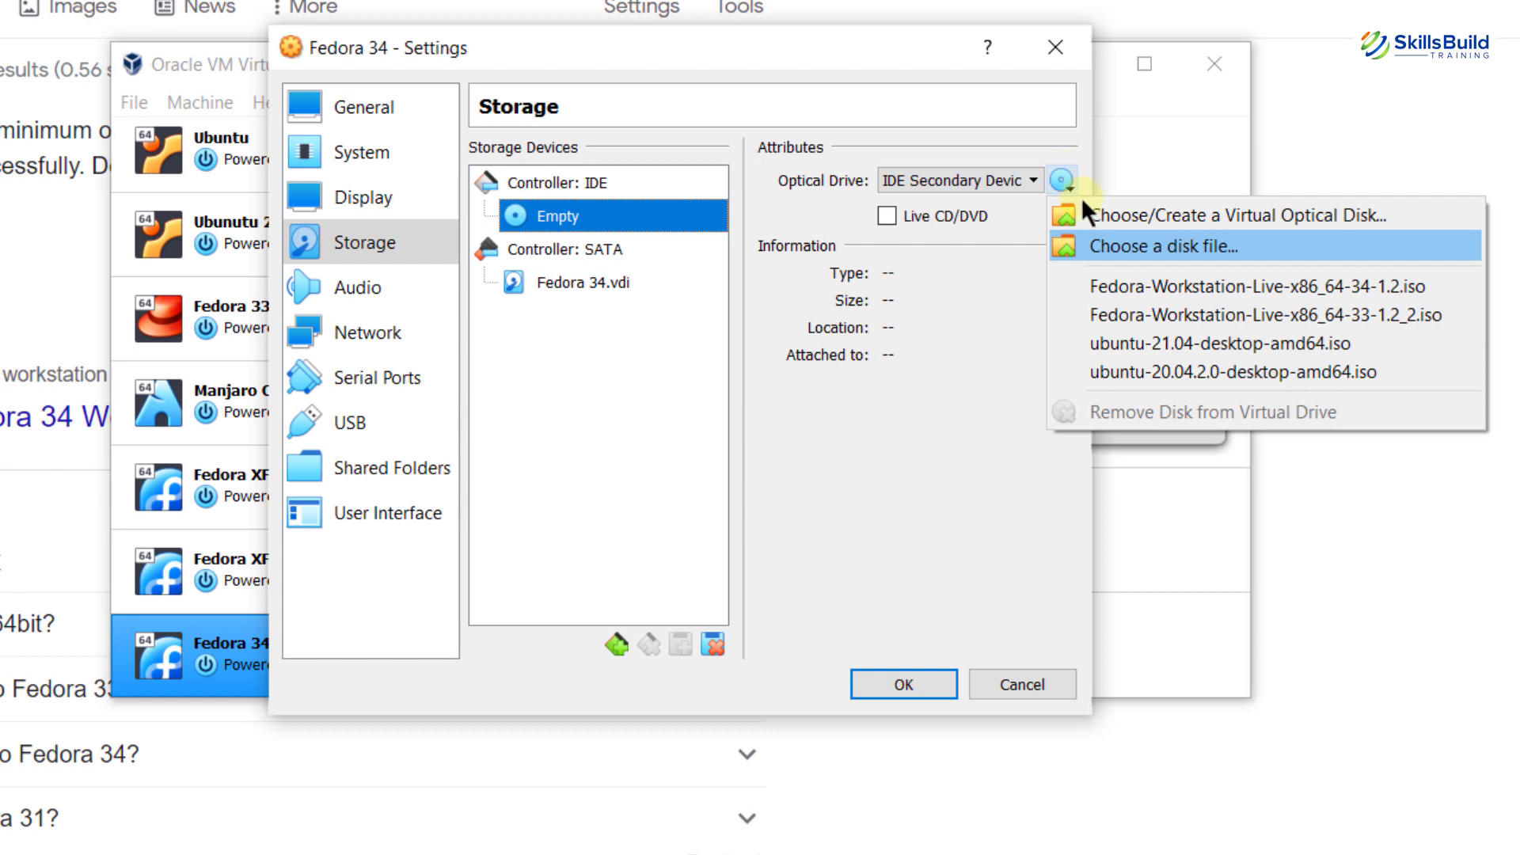
left_click(1109, 240)
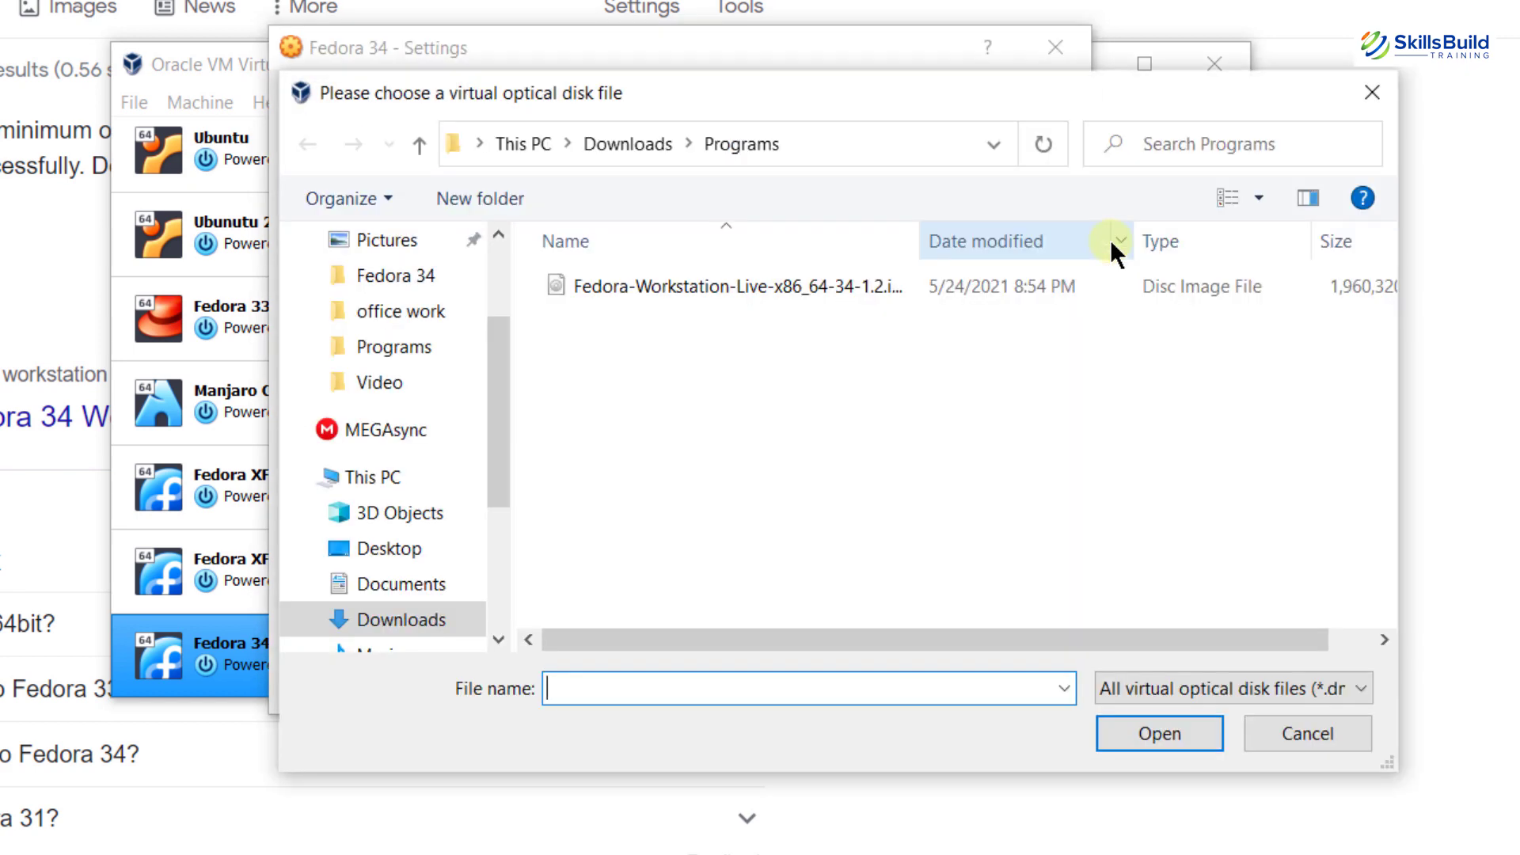
left_click(822, 282)
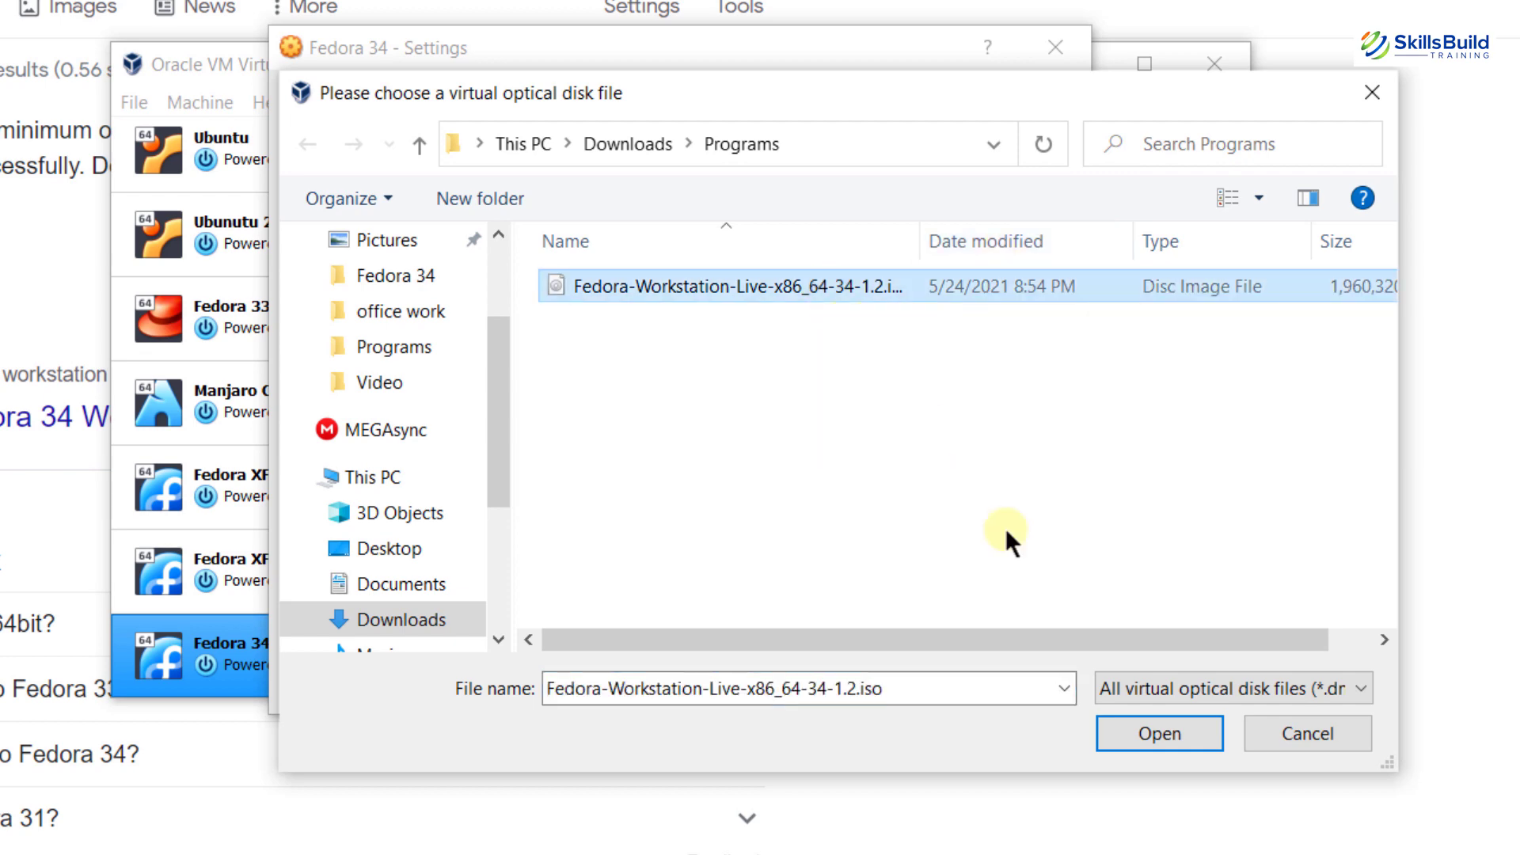
left_click(1140, 724)
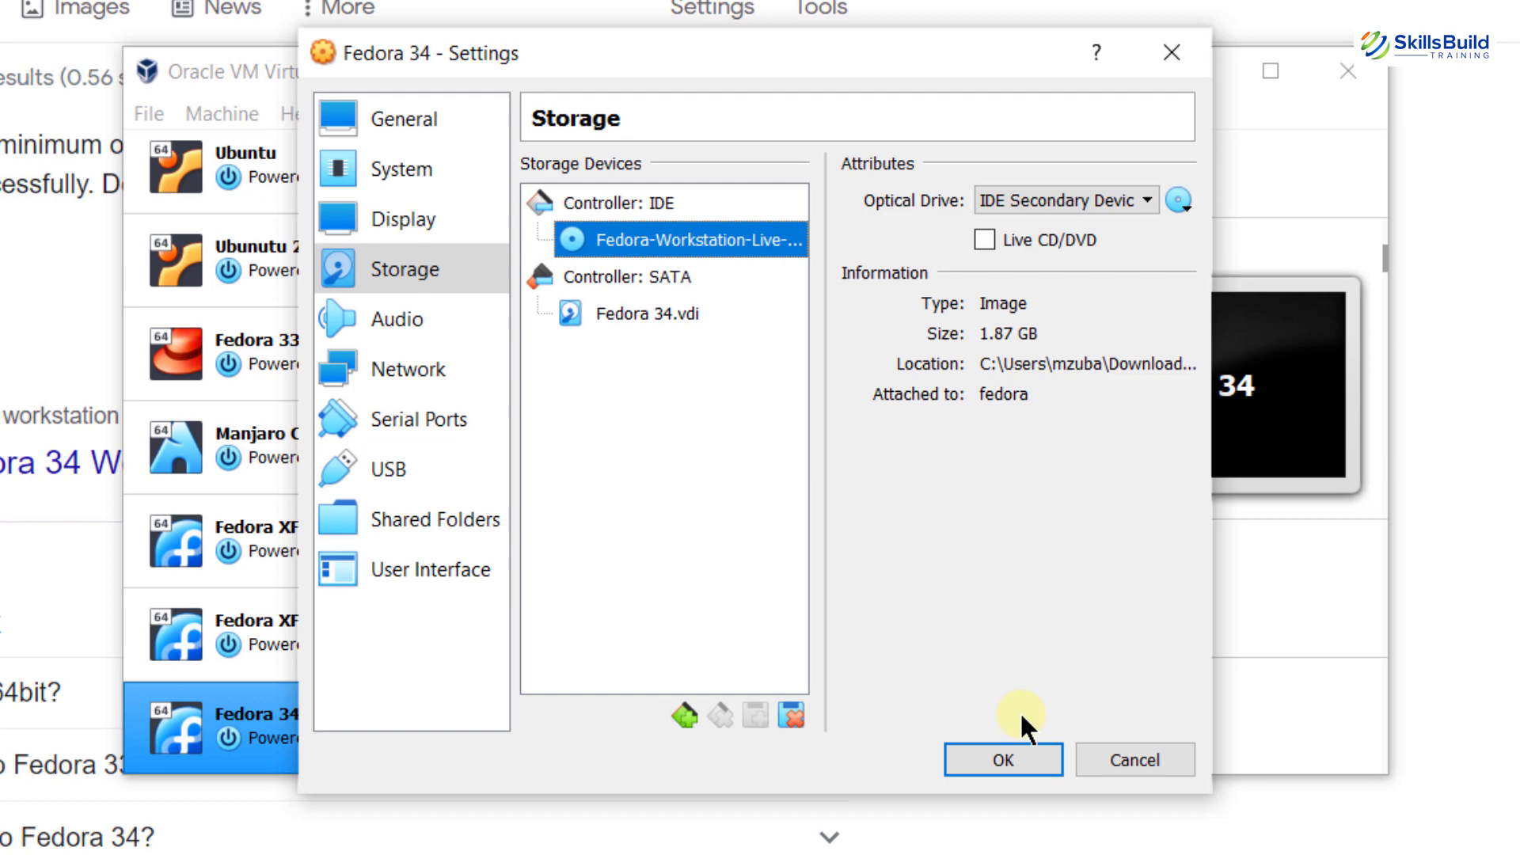
left_click(1029, 773)
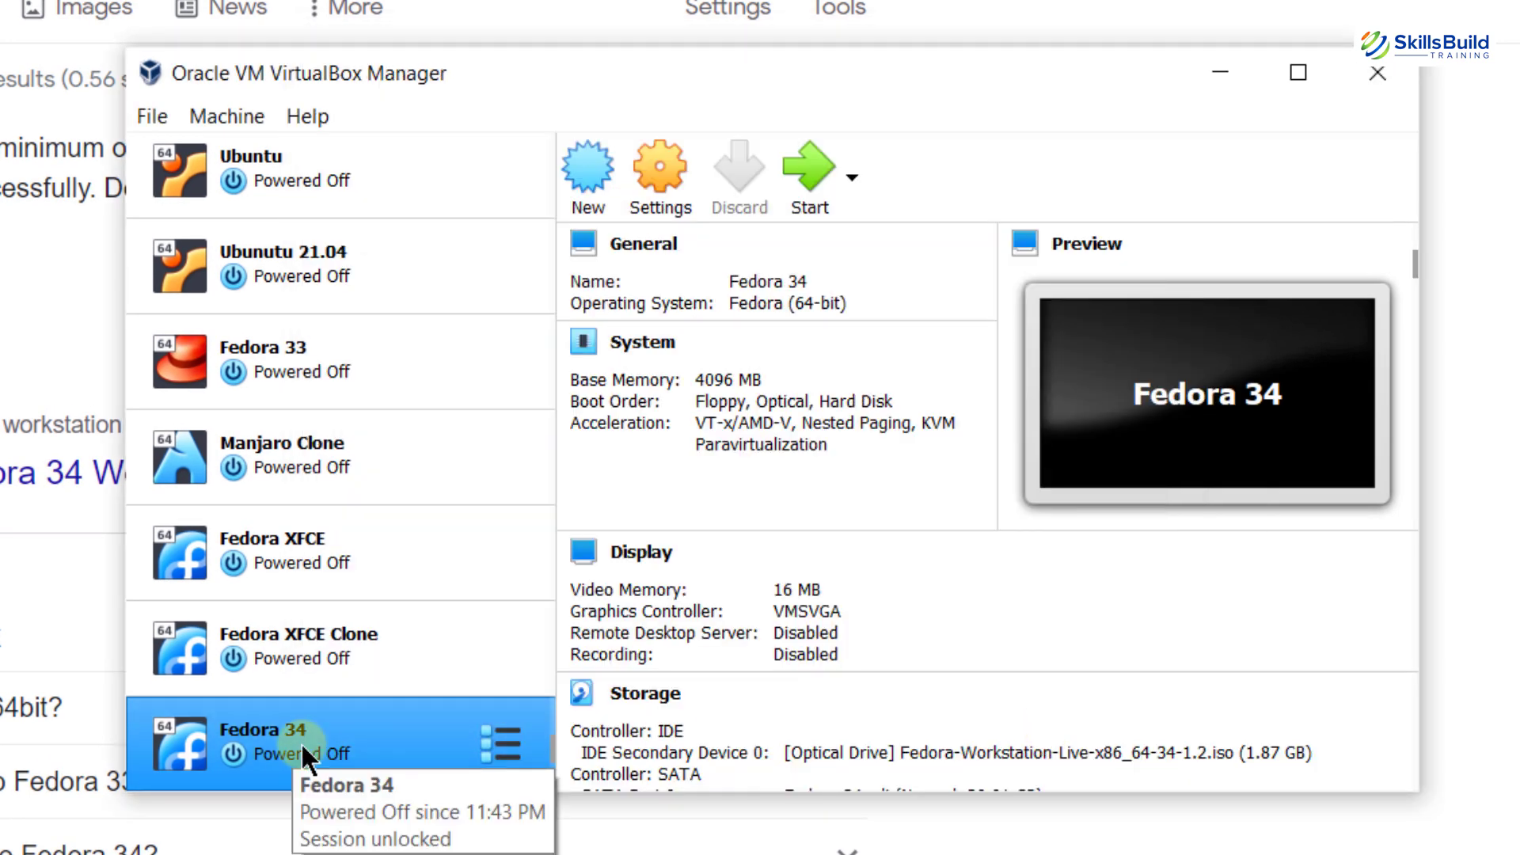
Step: Start the Fedora 34 machine with Fedora-Workstation-Live-x86_64-34-1.2.iso chosen as start-up disk
left_click(804, 154)
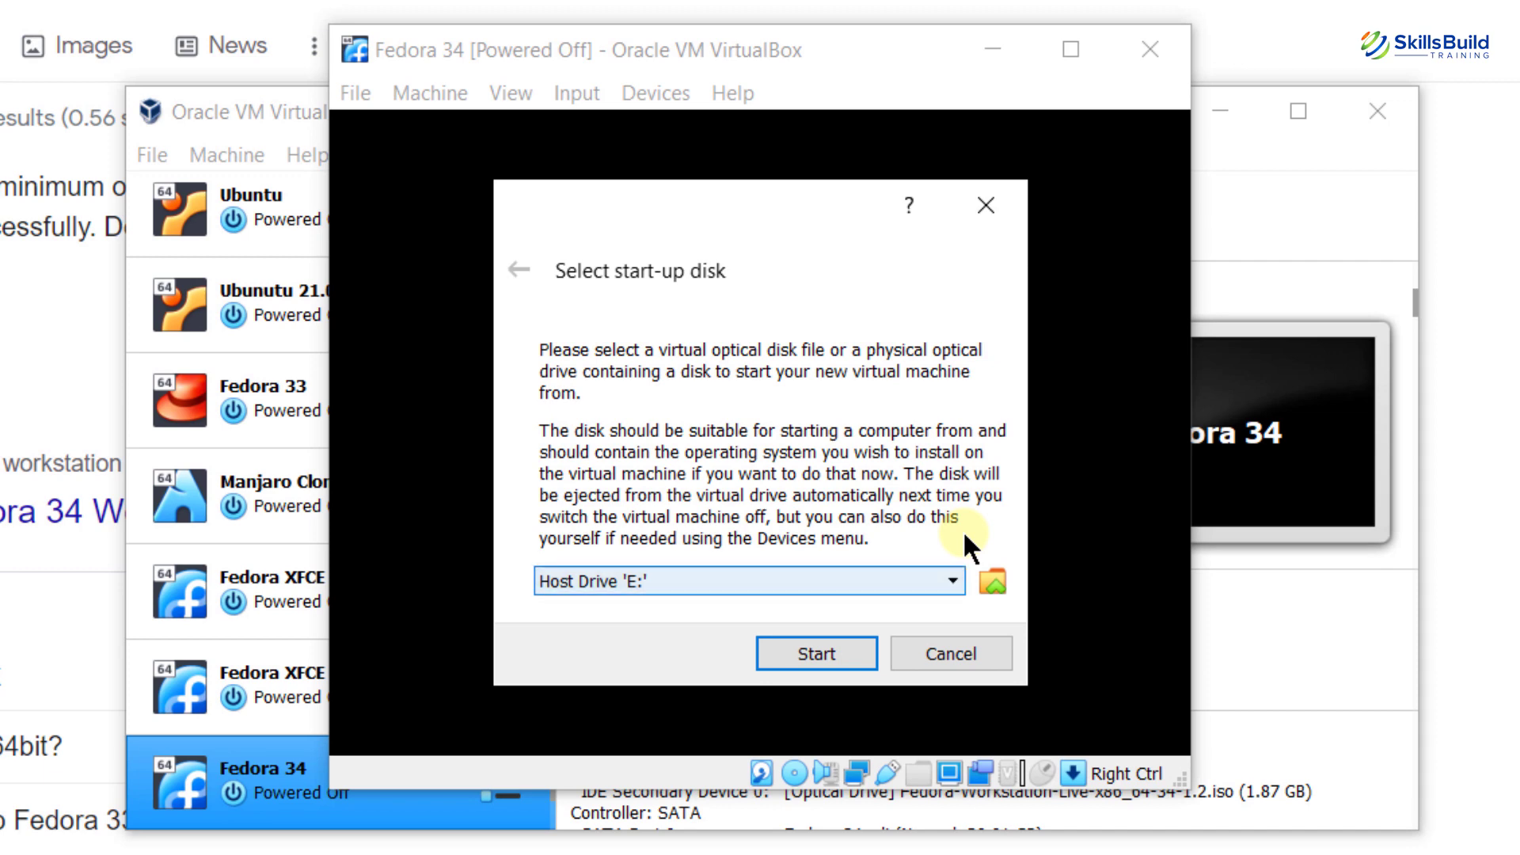
left_click(990, 576)
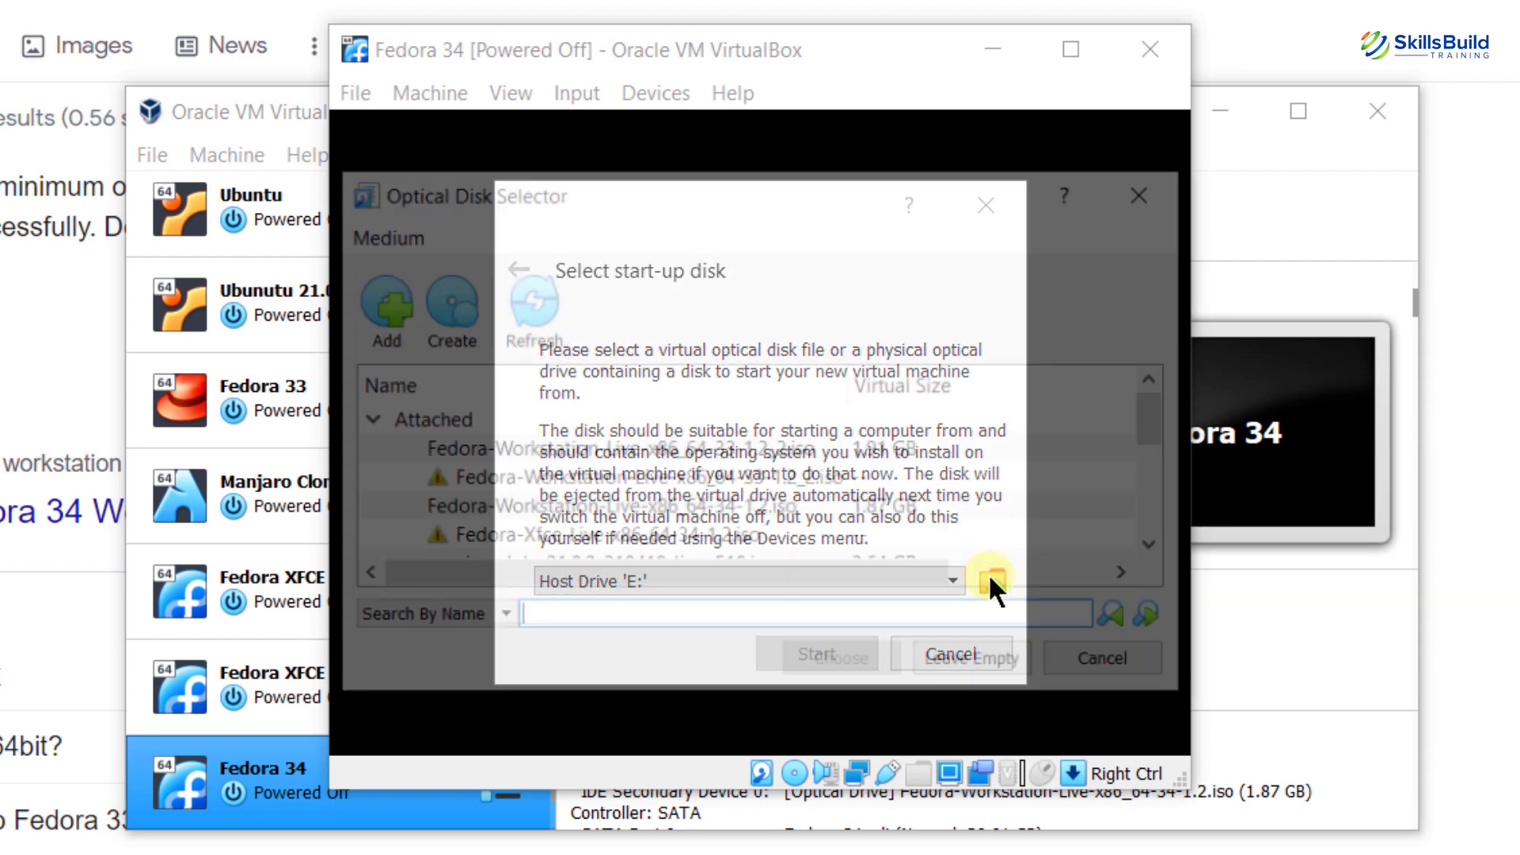
left_click(379, 304)
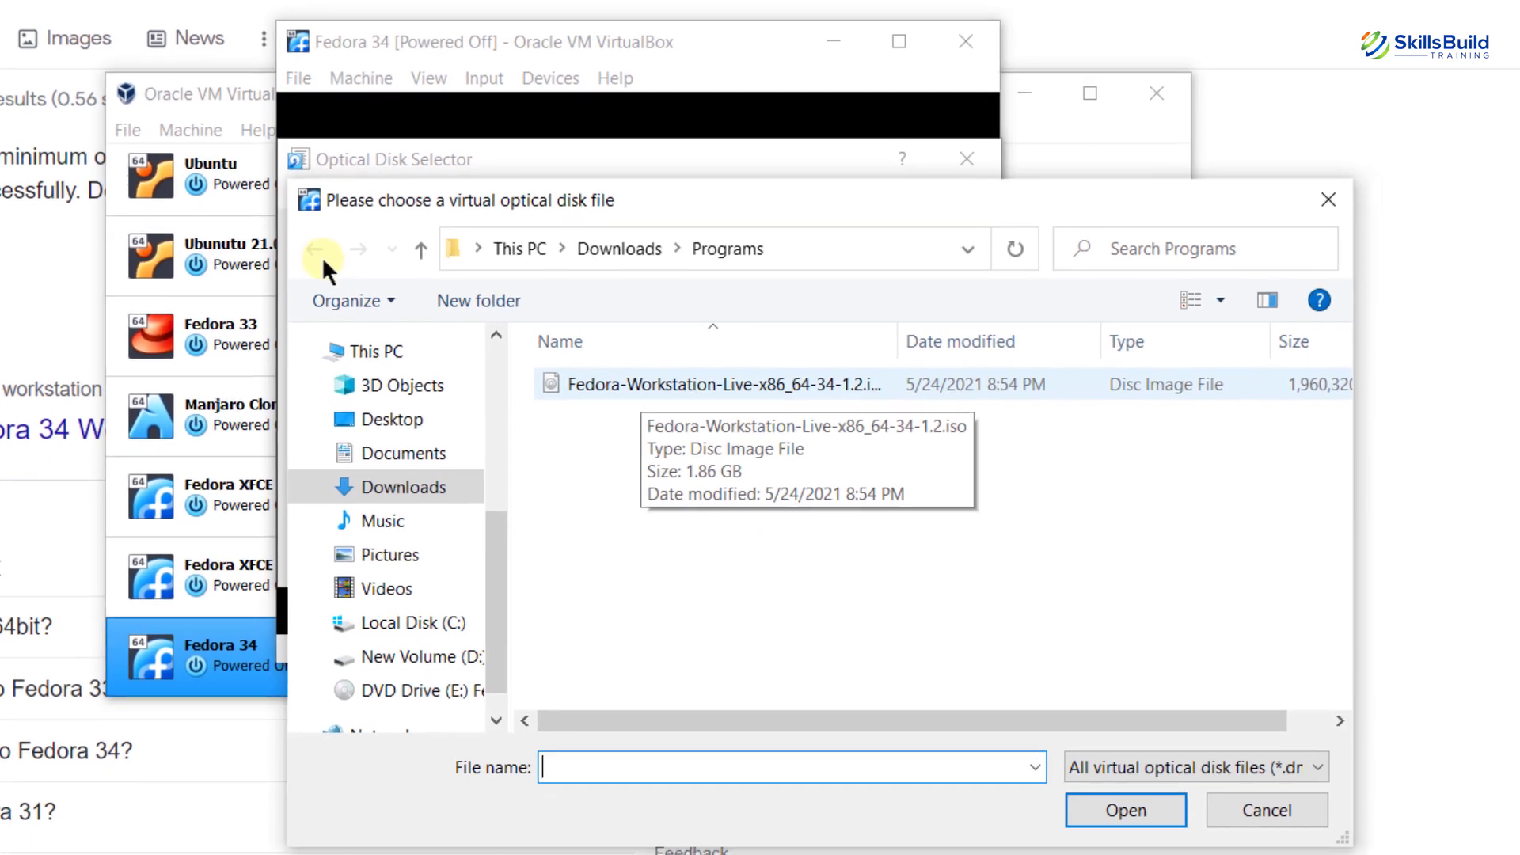
double_click(629, 377)
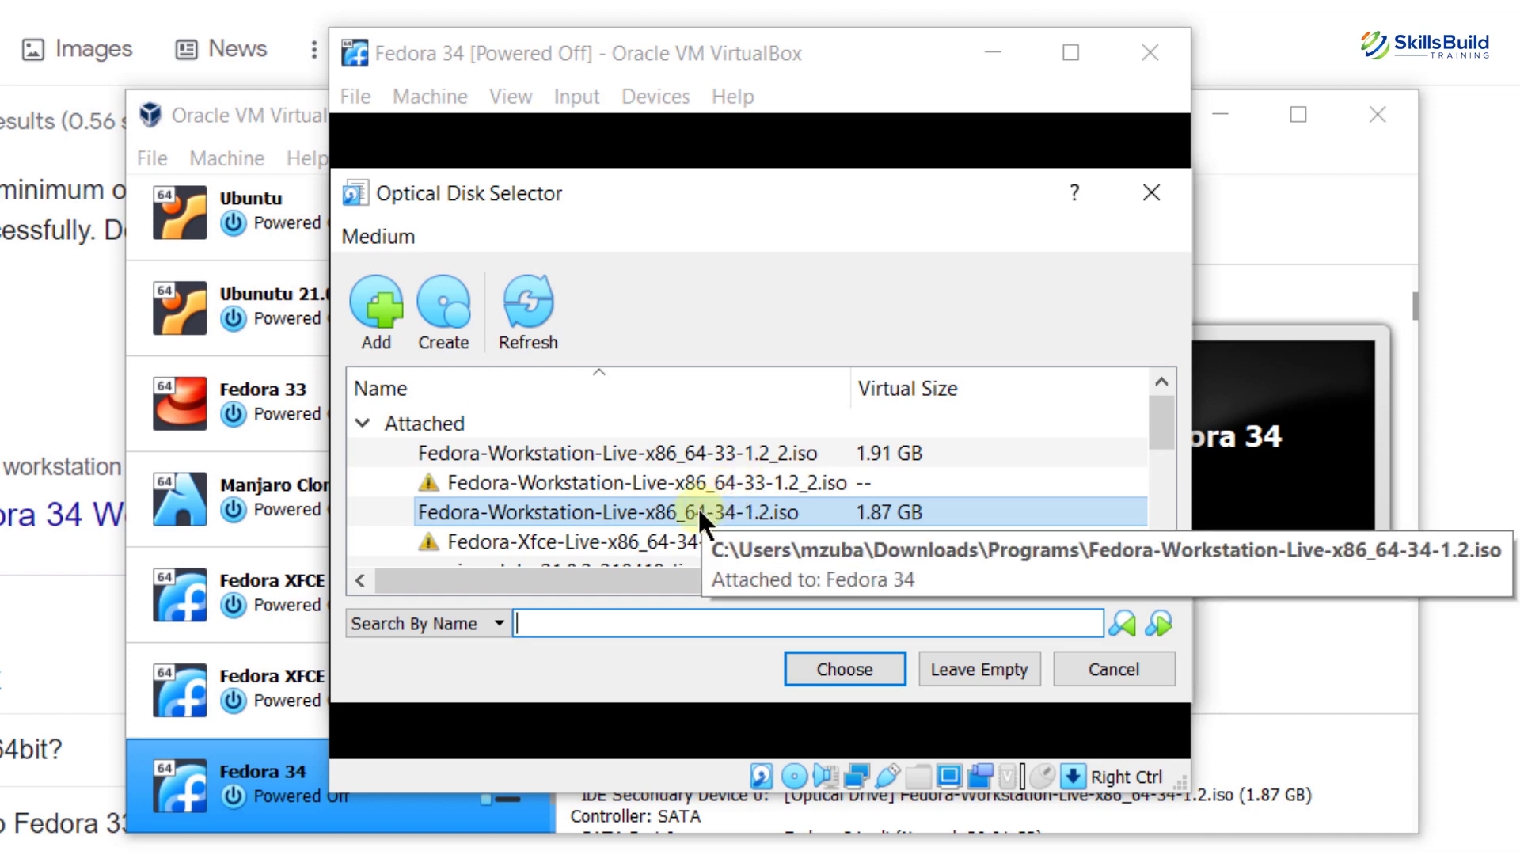
left_click(845, 664)
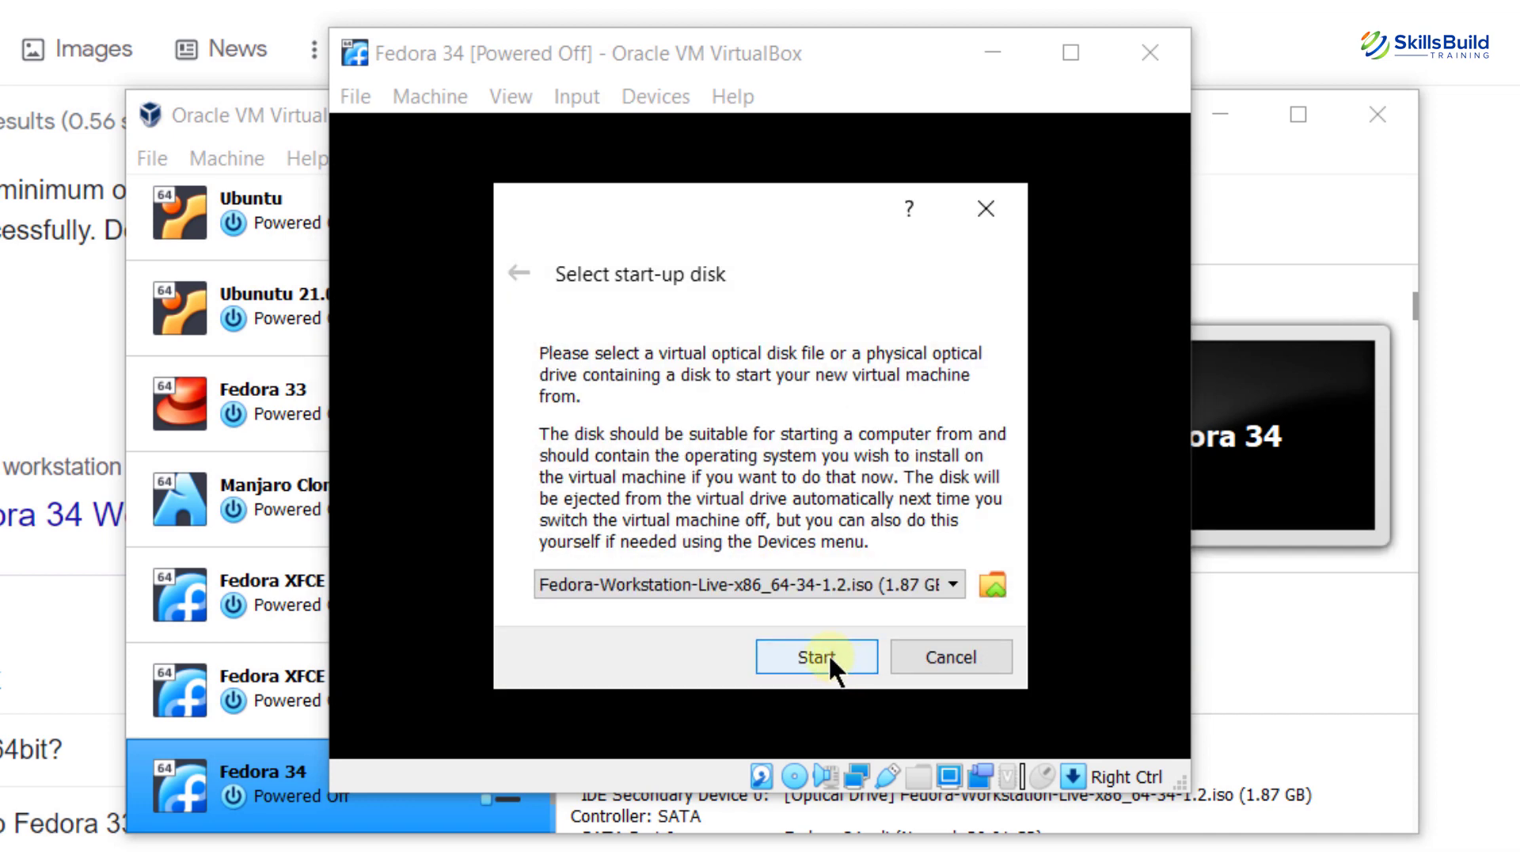
Step: Boot the Start Fedora-Workstation-Live 34 entry and maximize the VM window
left_click(828, 653)
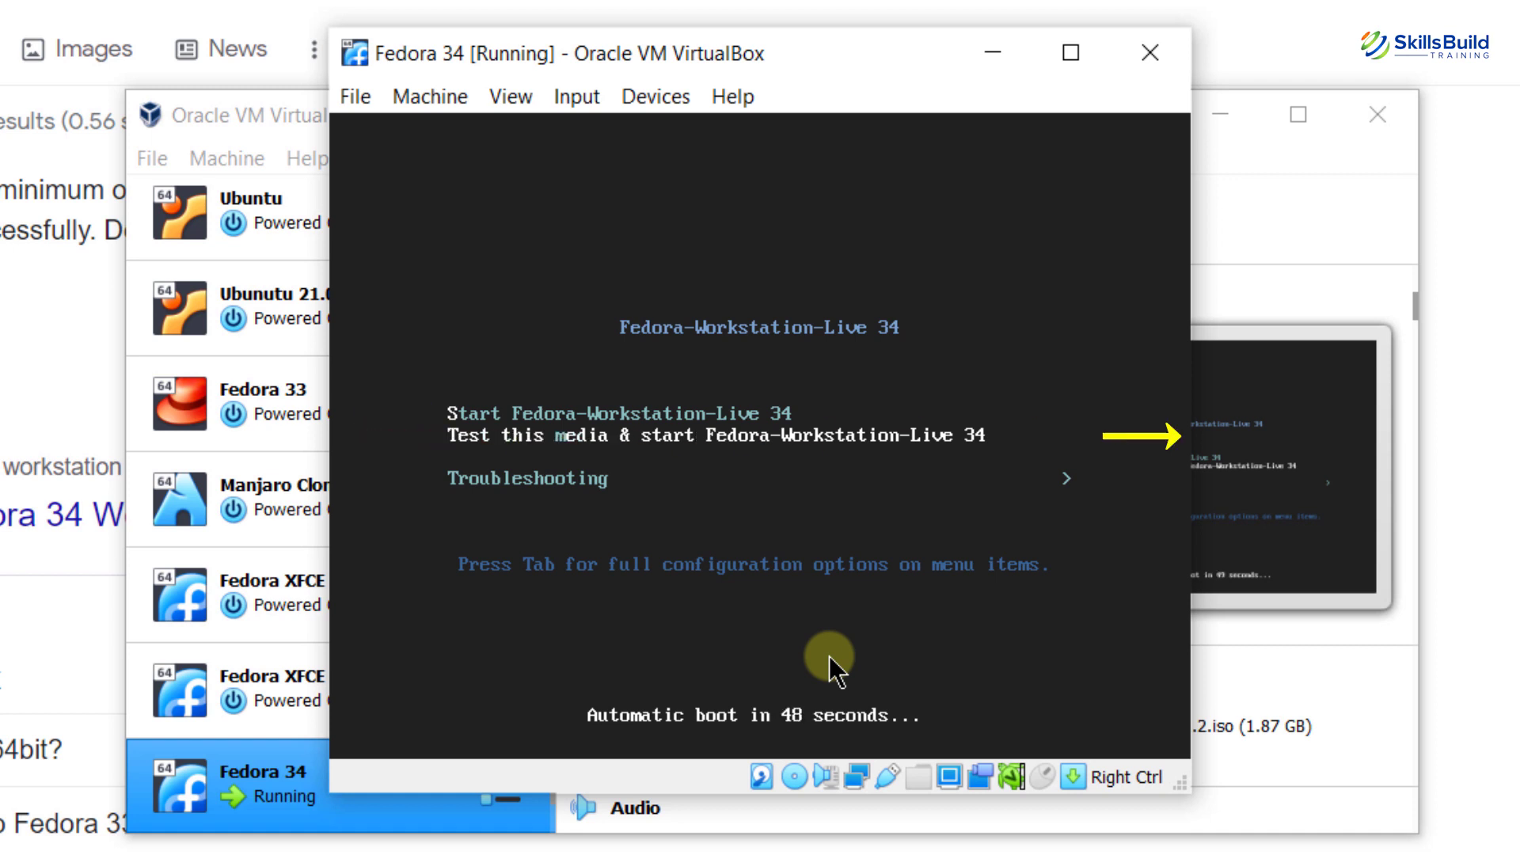
key("Down")
key("Up")
key("Up")
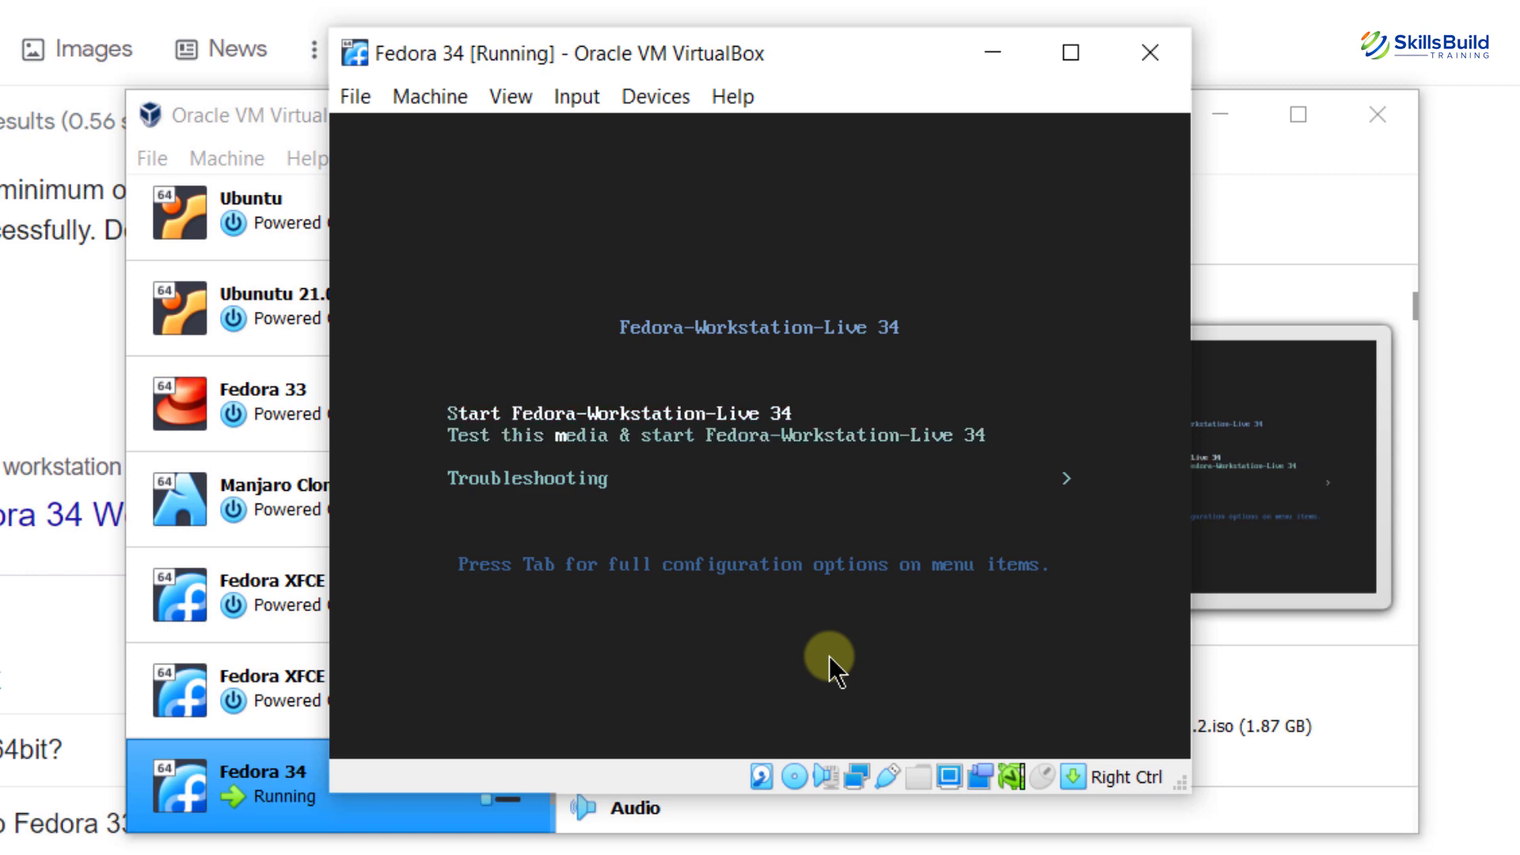
key("Return")
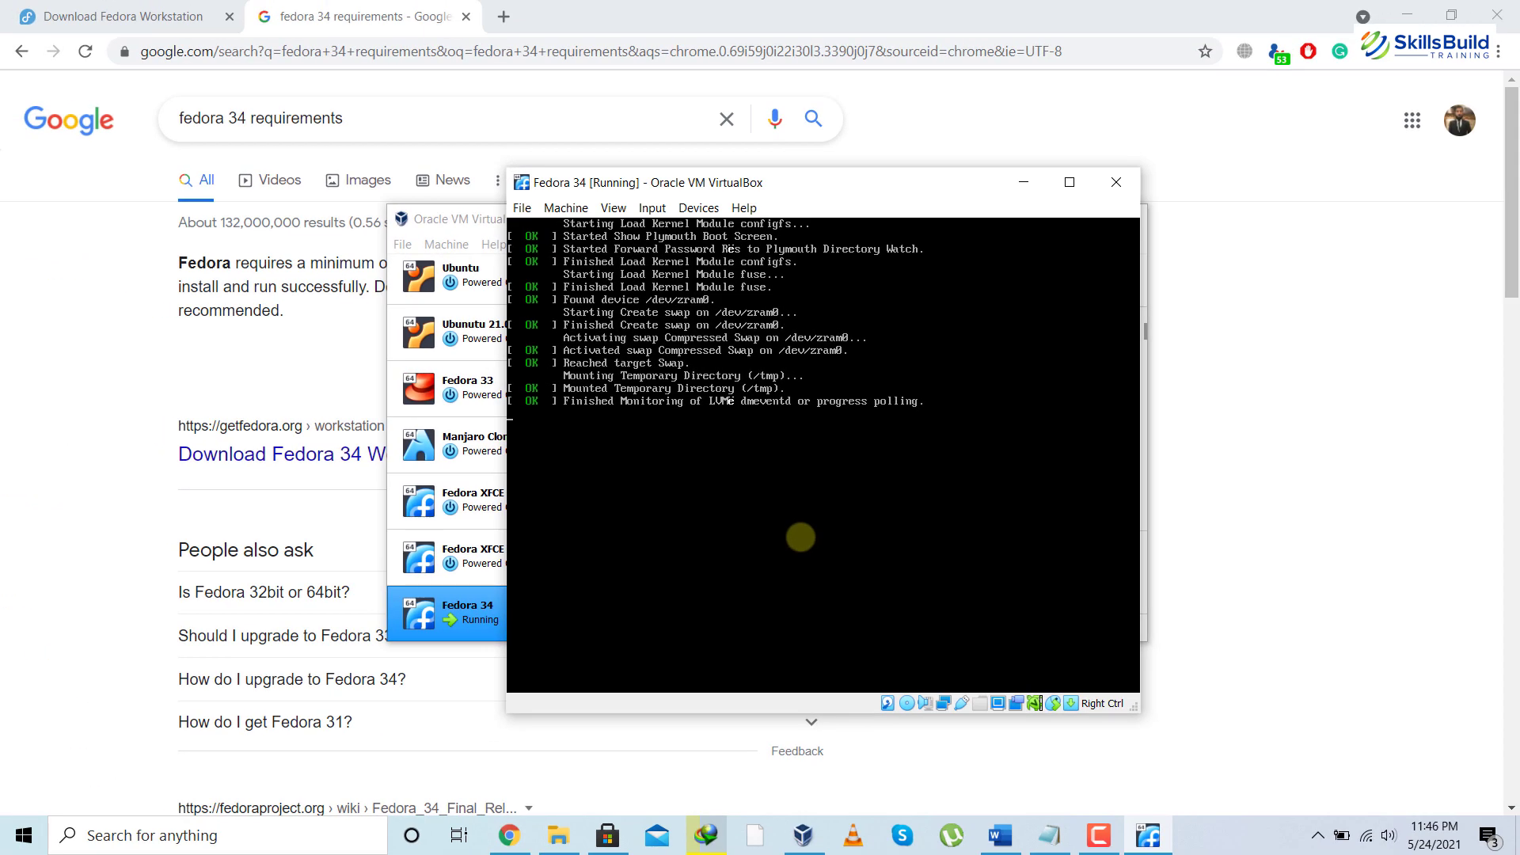
left_click(1068, 184)
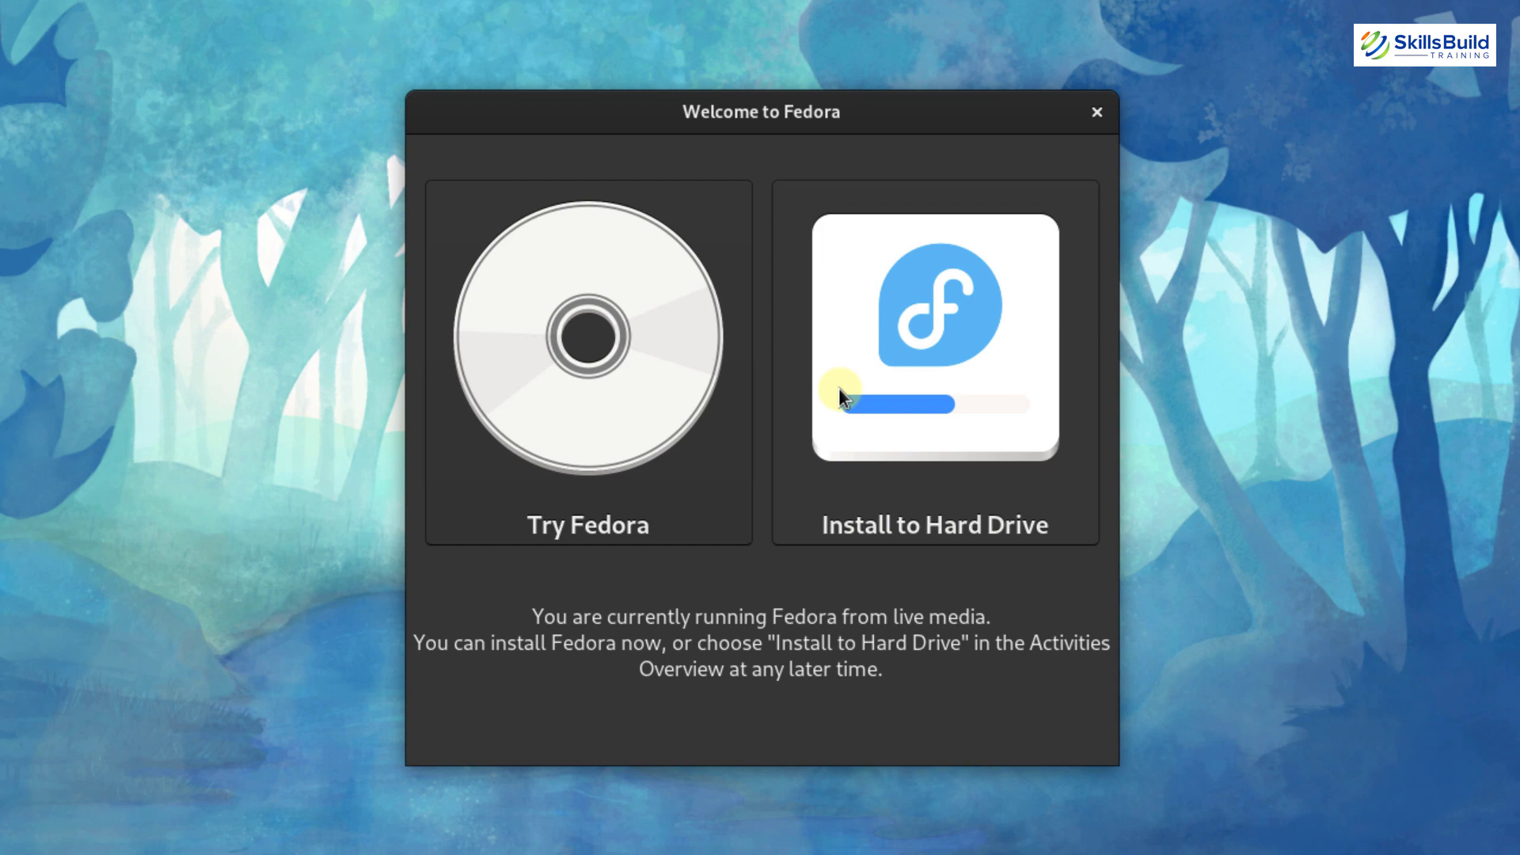
Step: Launch Install to Hard Drive and continue with English (United States) as the language
left_click(929, 377)
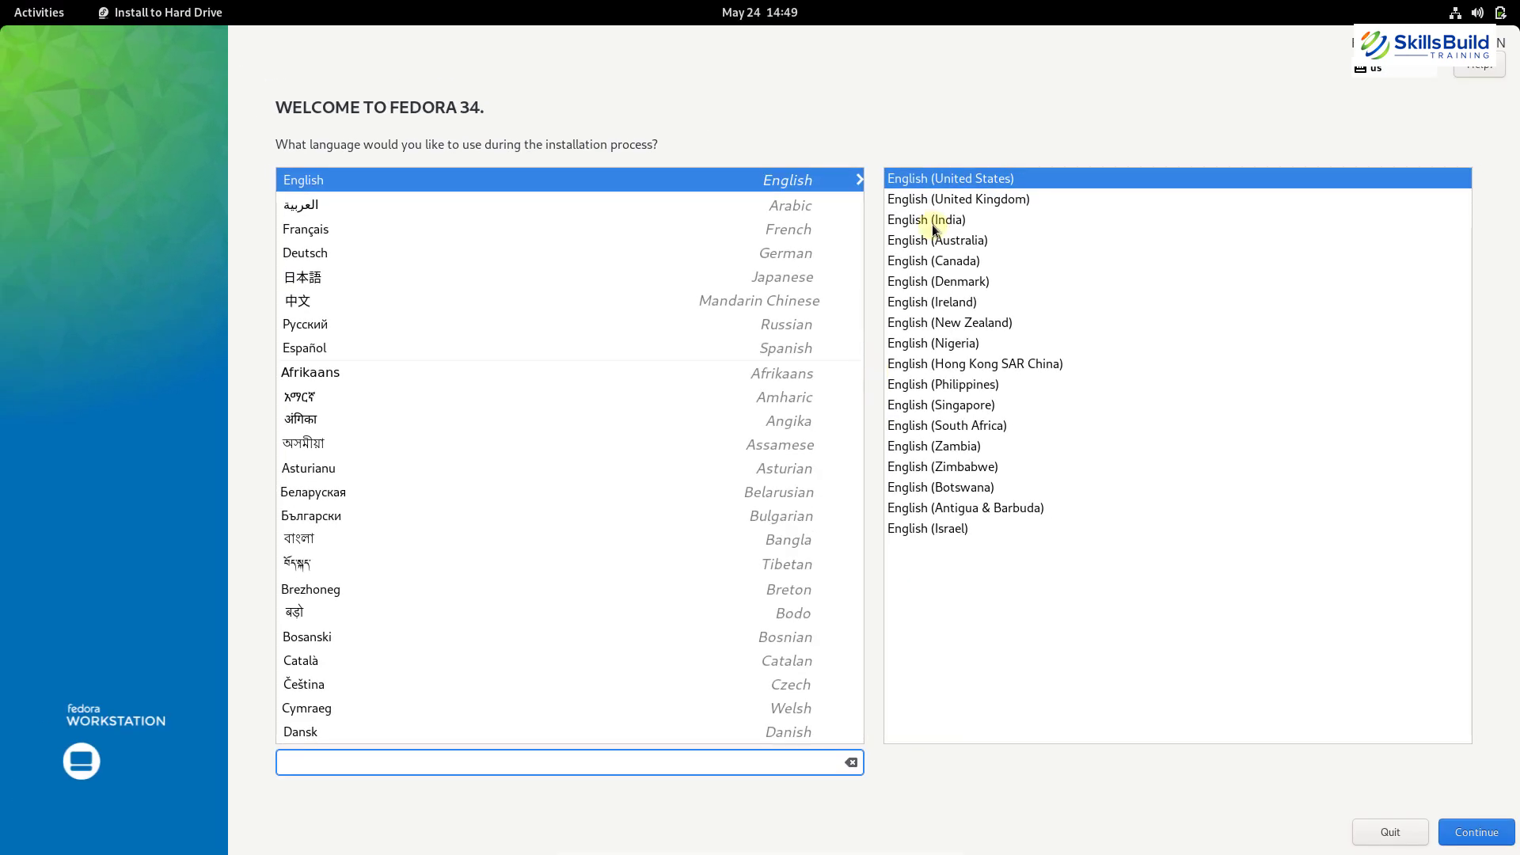
left_click(917, 178)
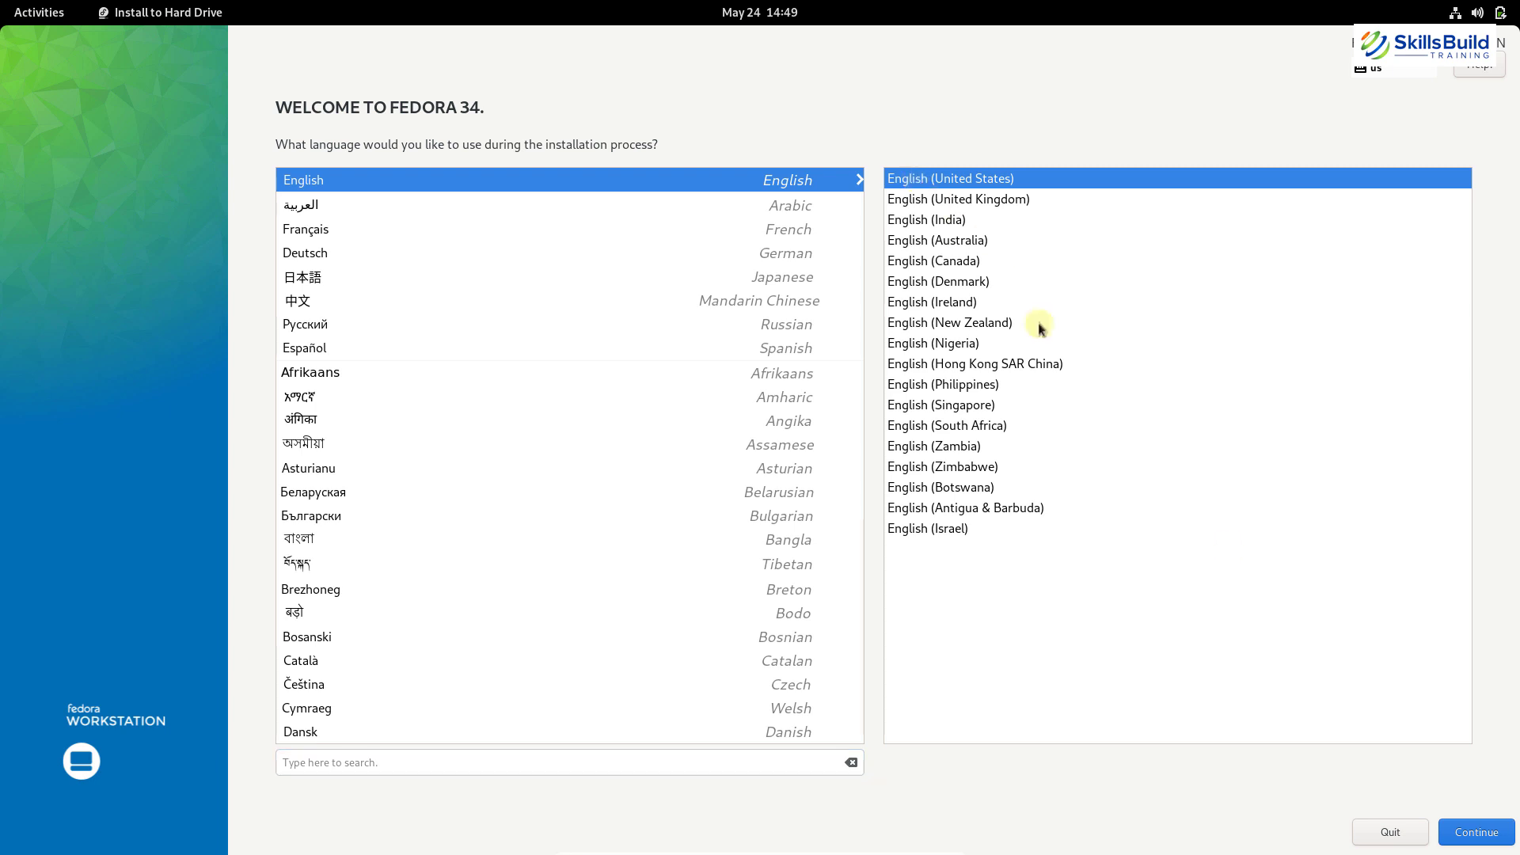
left_click(1470, 835)
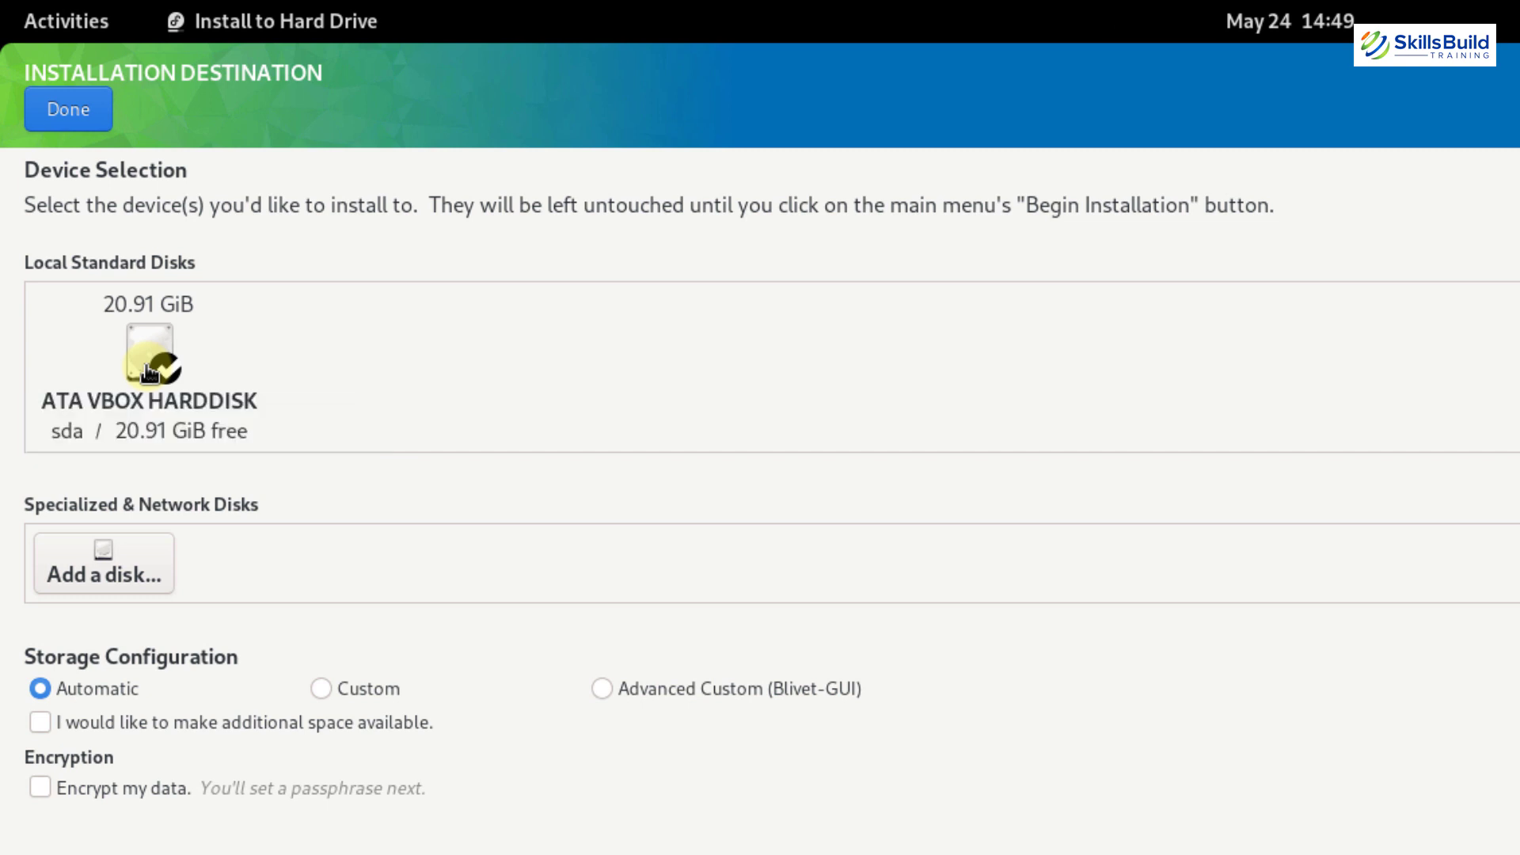
Step: Keep the 20.91 GiB ATA VBOX HARDDISK selected with Automatic storage and confirm with Done
left_click(149, 373)
left_click(149, 372)
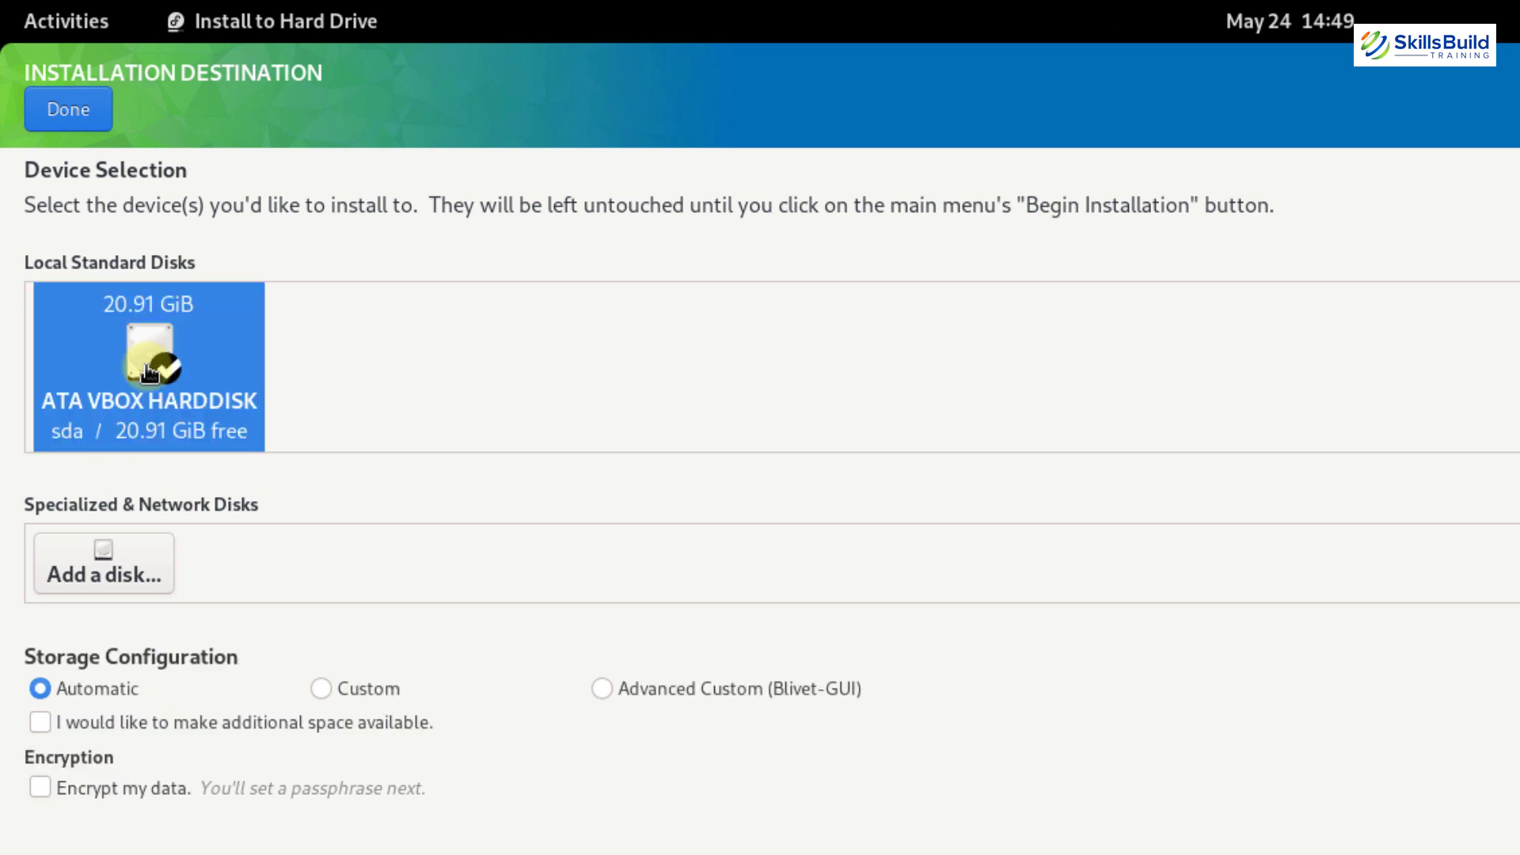
left_click(73, 115)
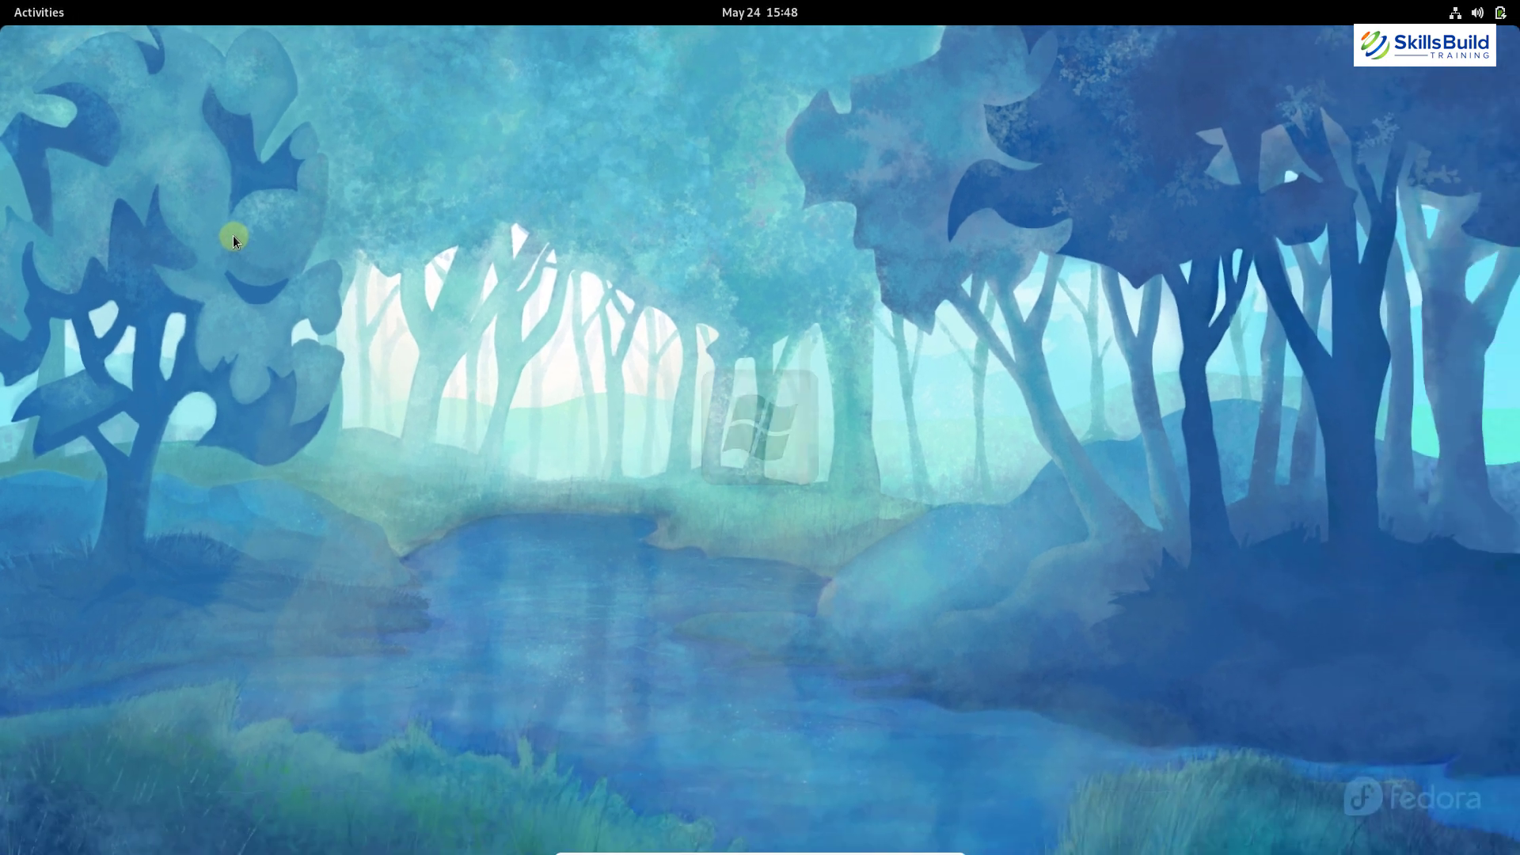
Step: Open the GNOME Activities overview with the Super key
key("super")
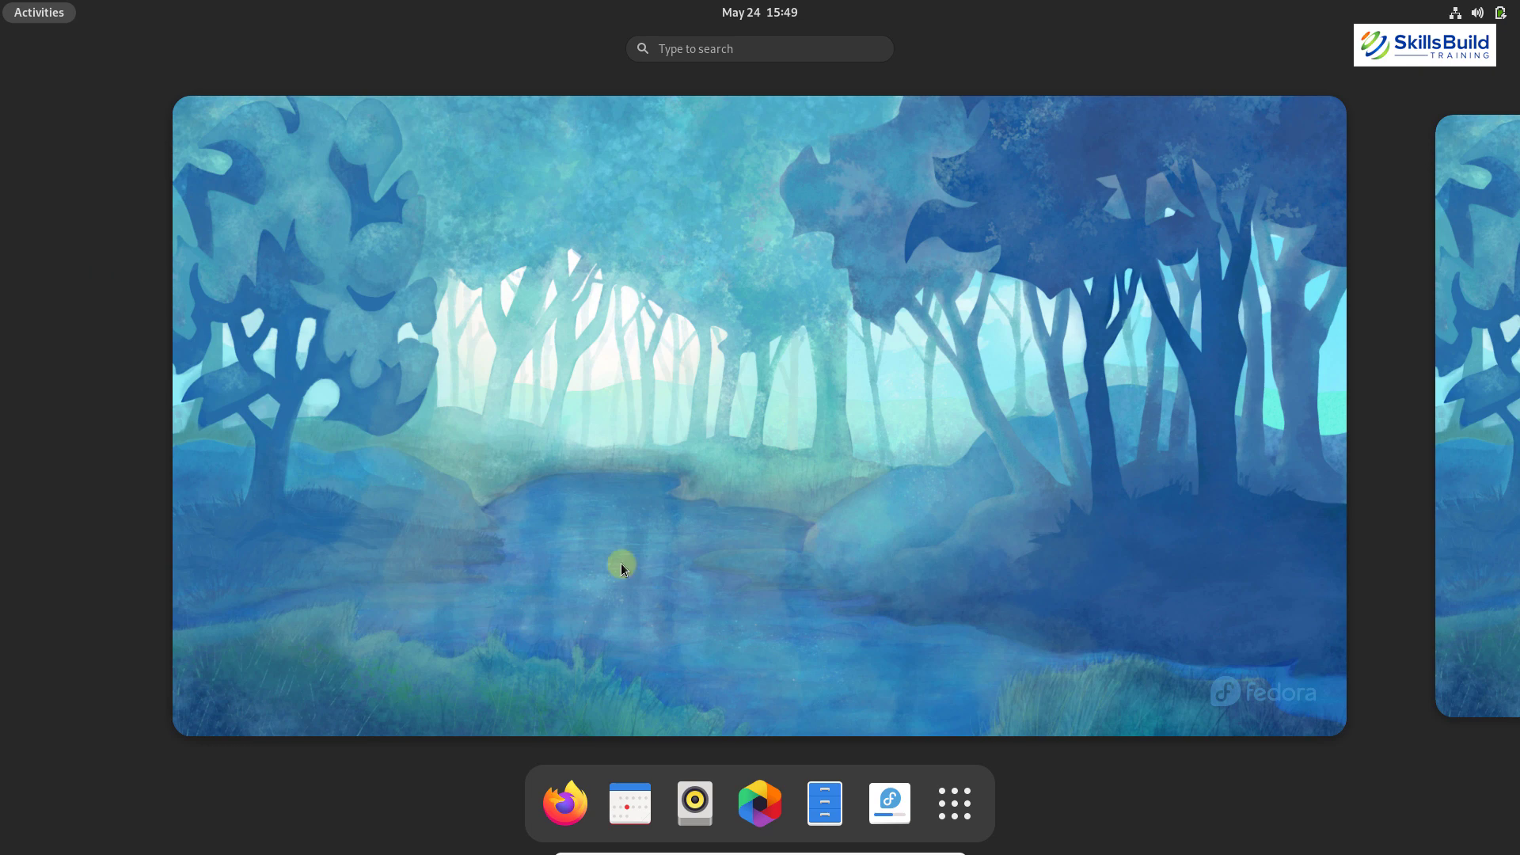
Step: Open Settings from the desktop menu and check About (Fedora 34 Workstation, GNOME 40.0.0, Wayland), then close it
left_click(686, 689)
right_click(567, 328)
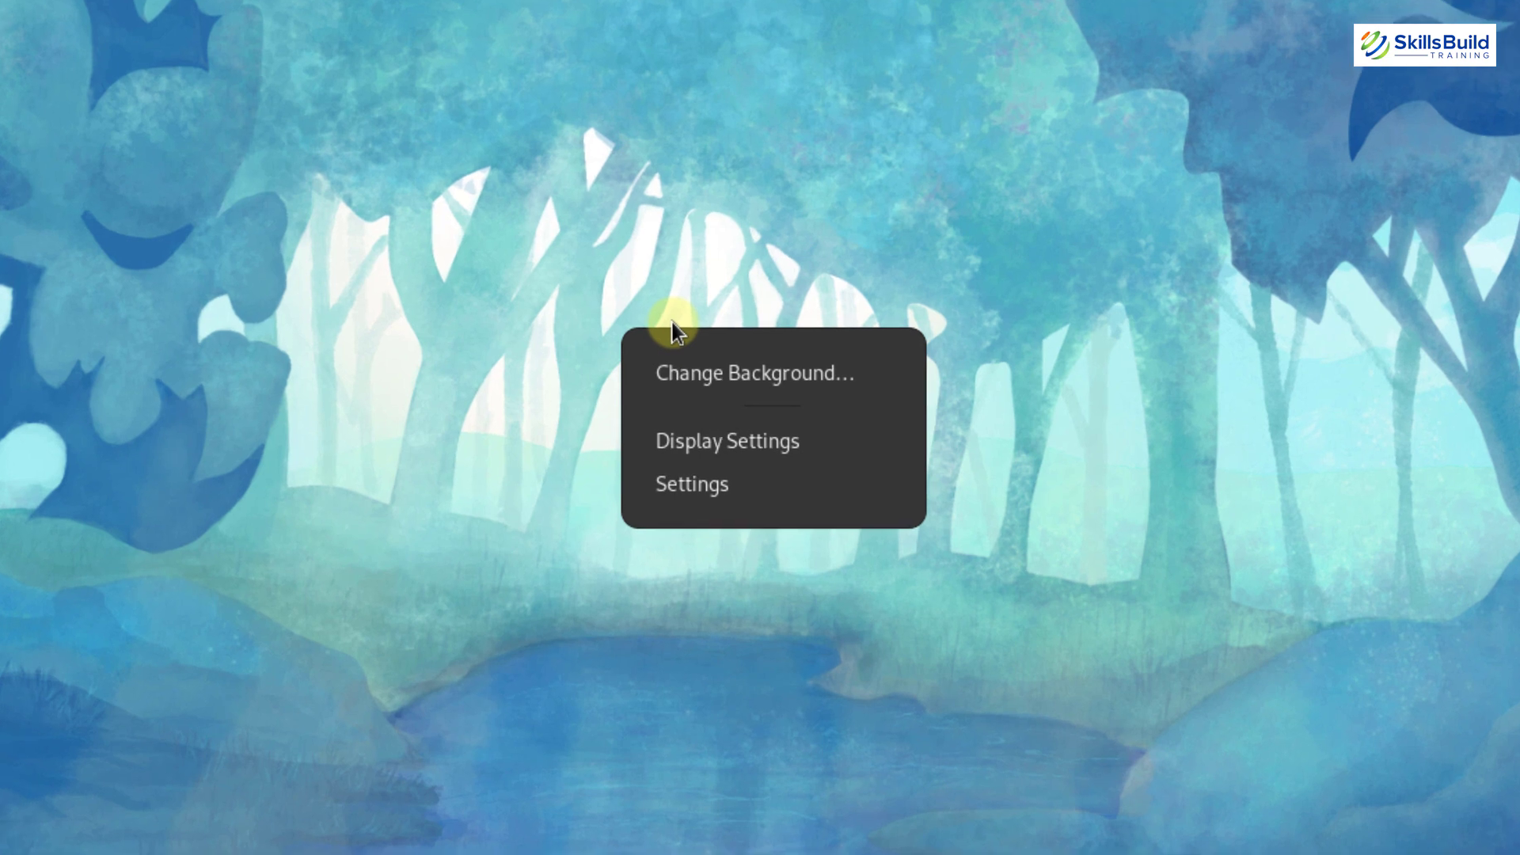
left_click(691, 480)
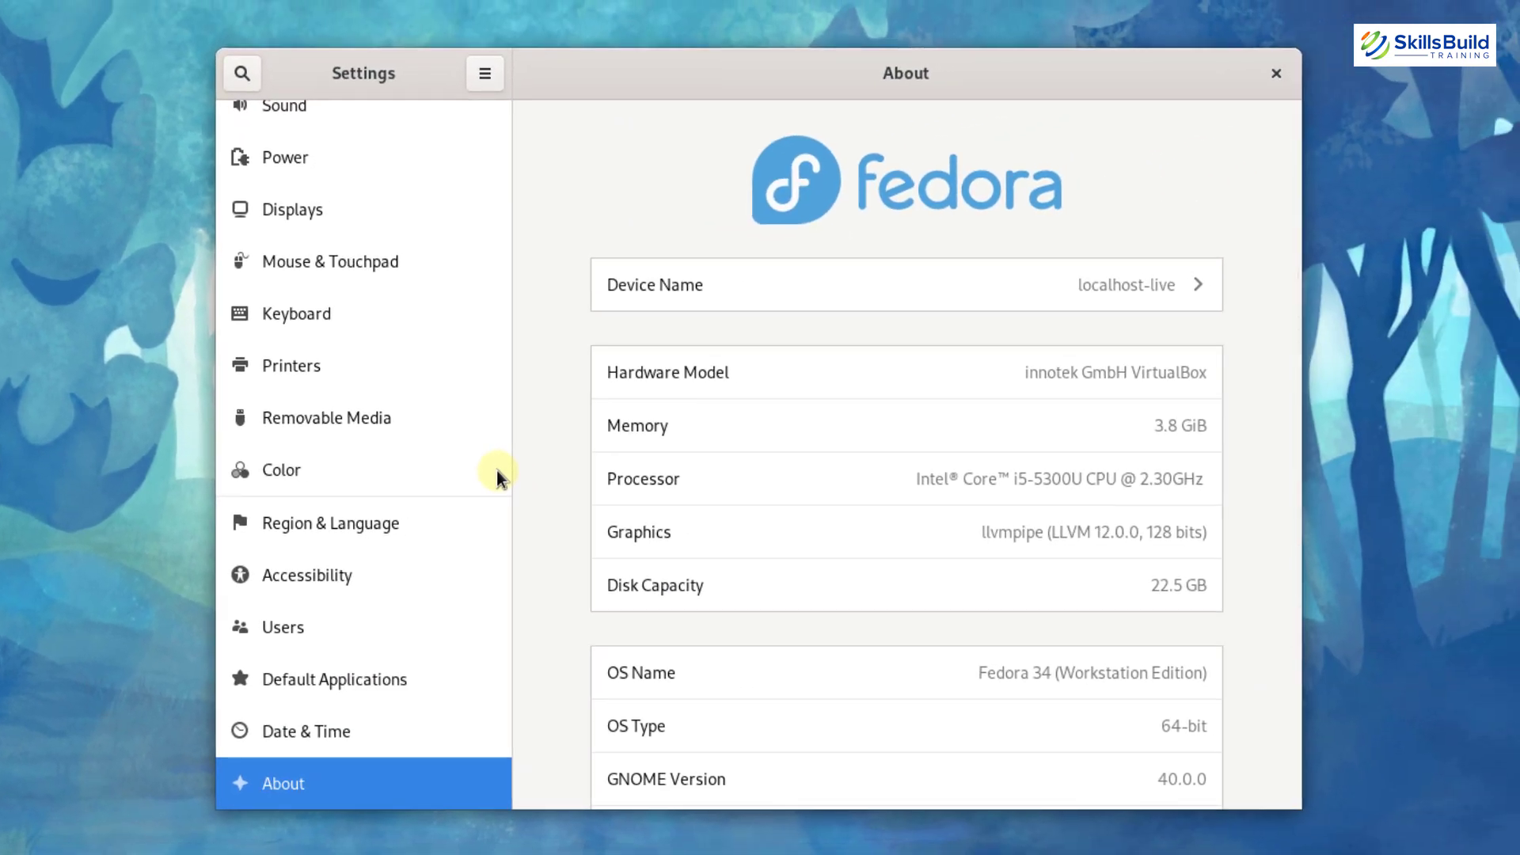
scroll(497, 471, "down", 5)
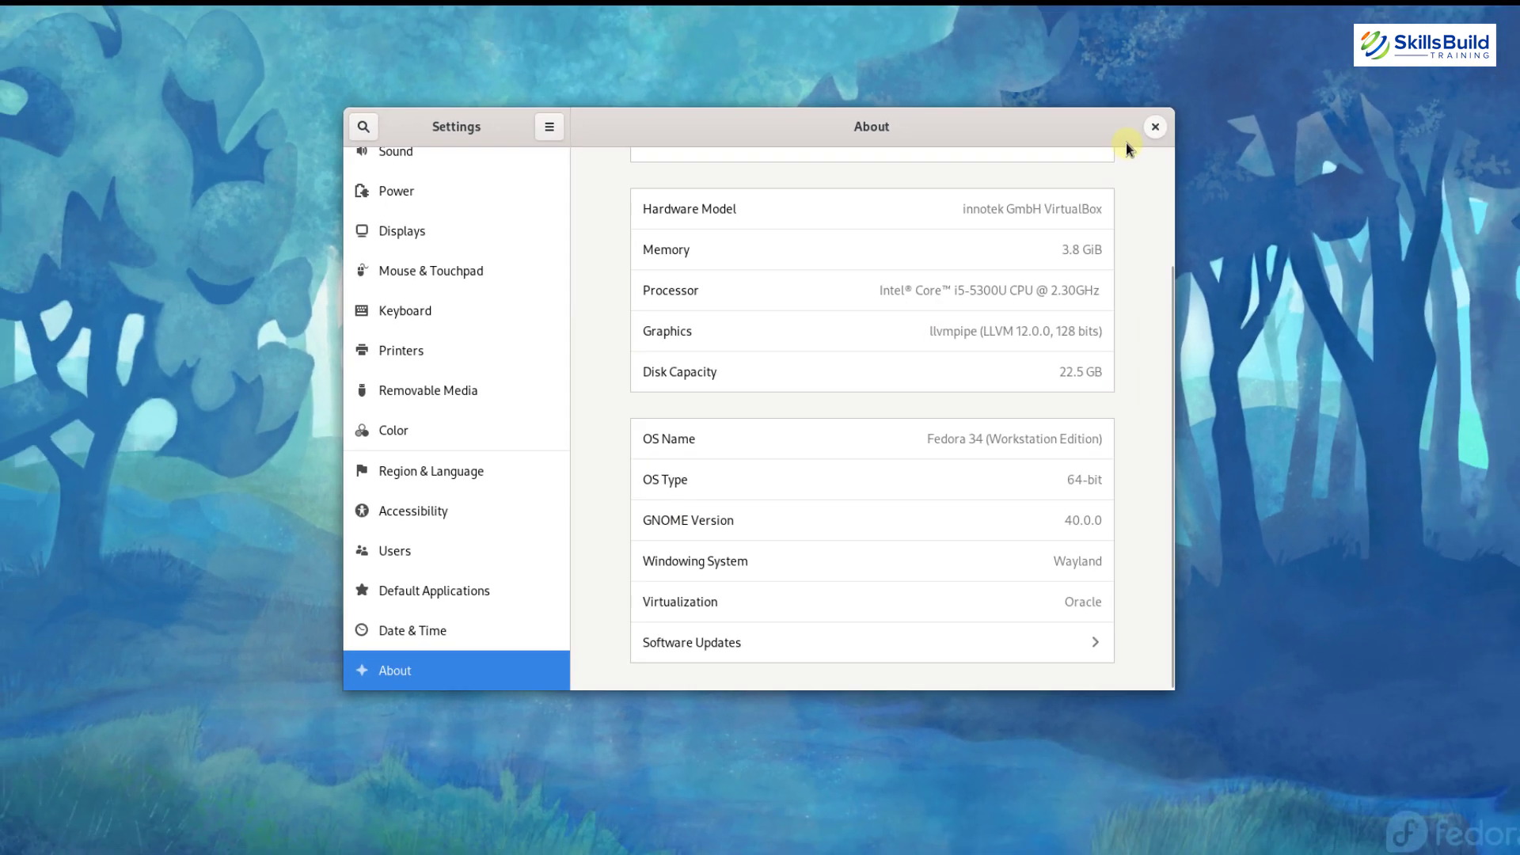
left_click(1156, 126)
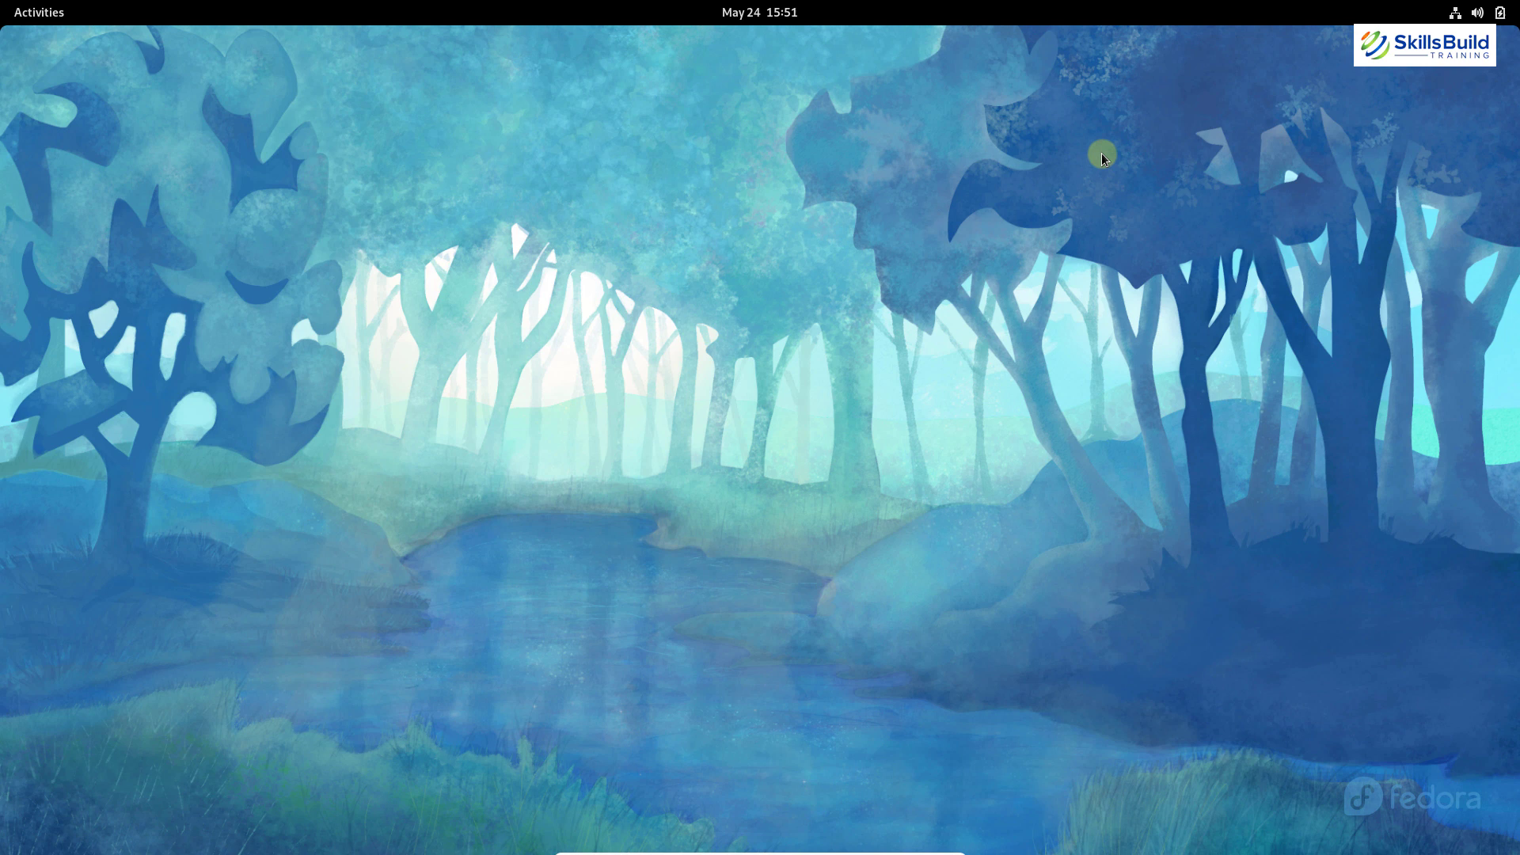
Step: Launch Calendar, Photos and Files at the Home folder from the Activities overview
key("super")
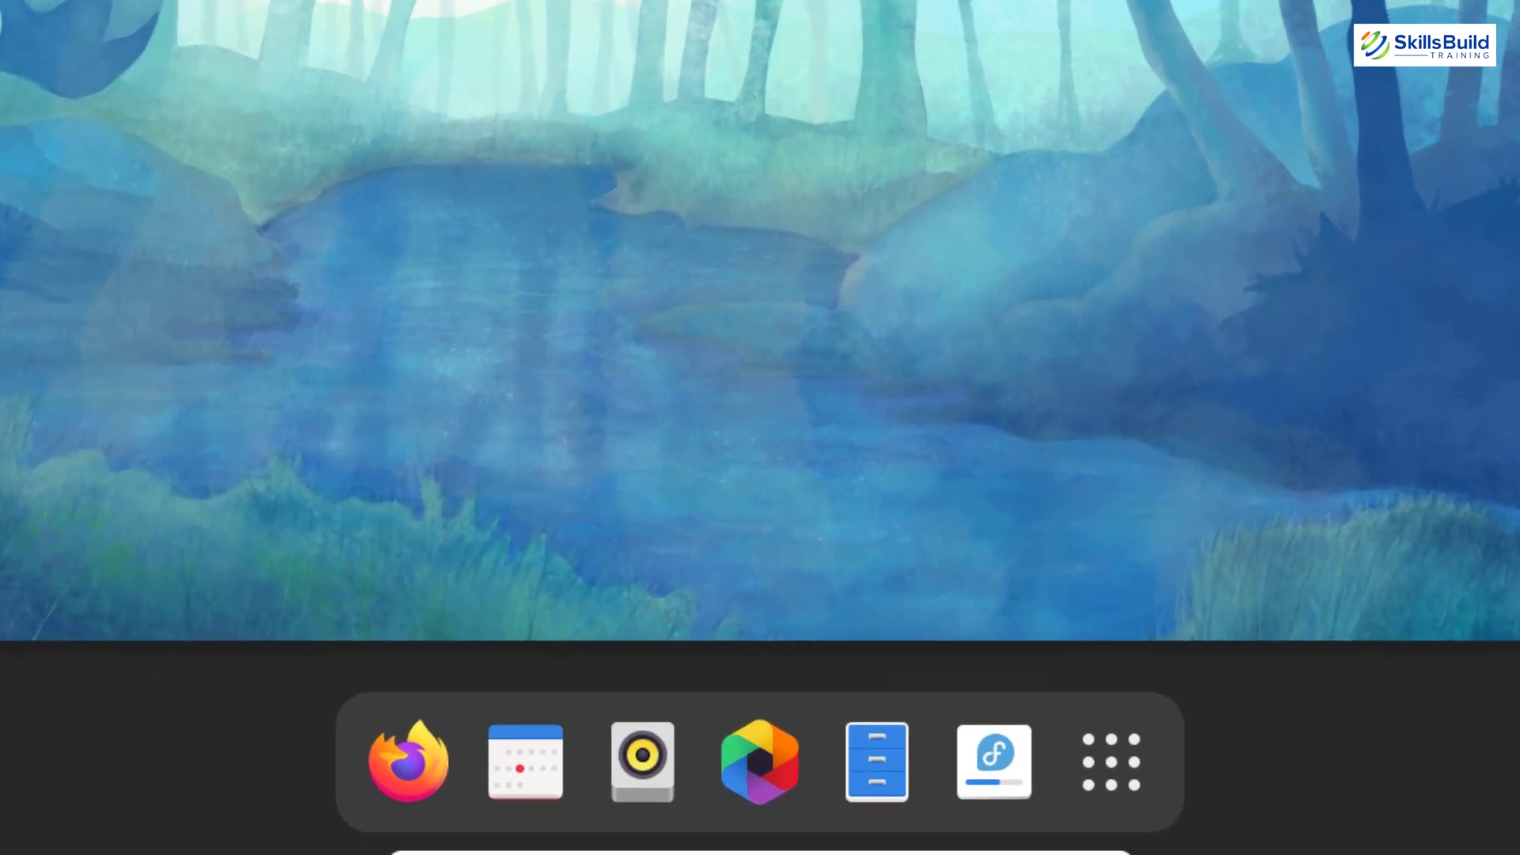
left_click(516, 770)
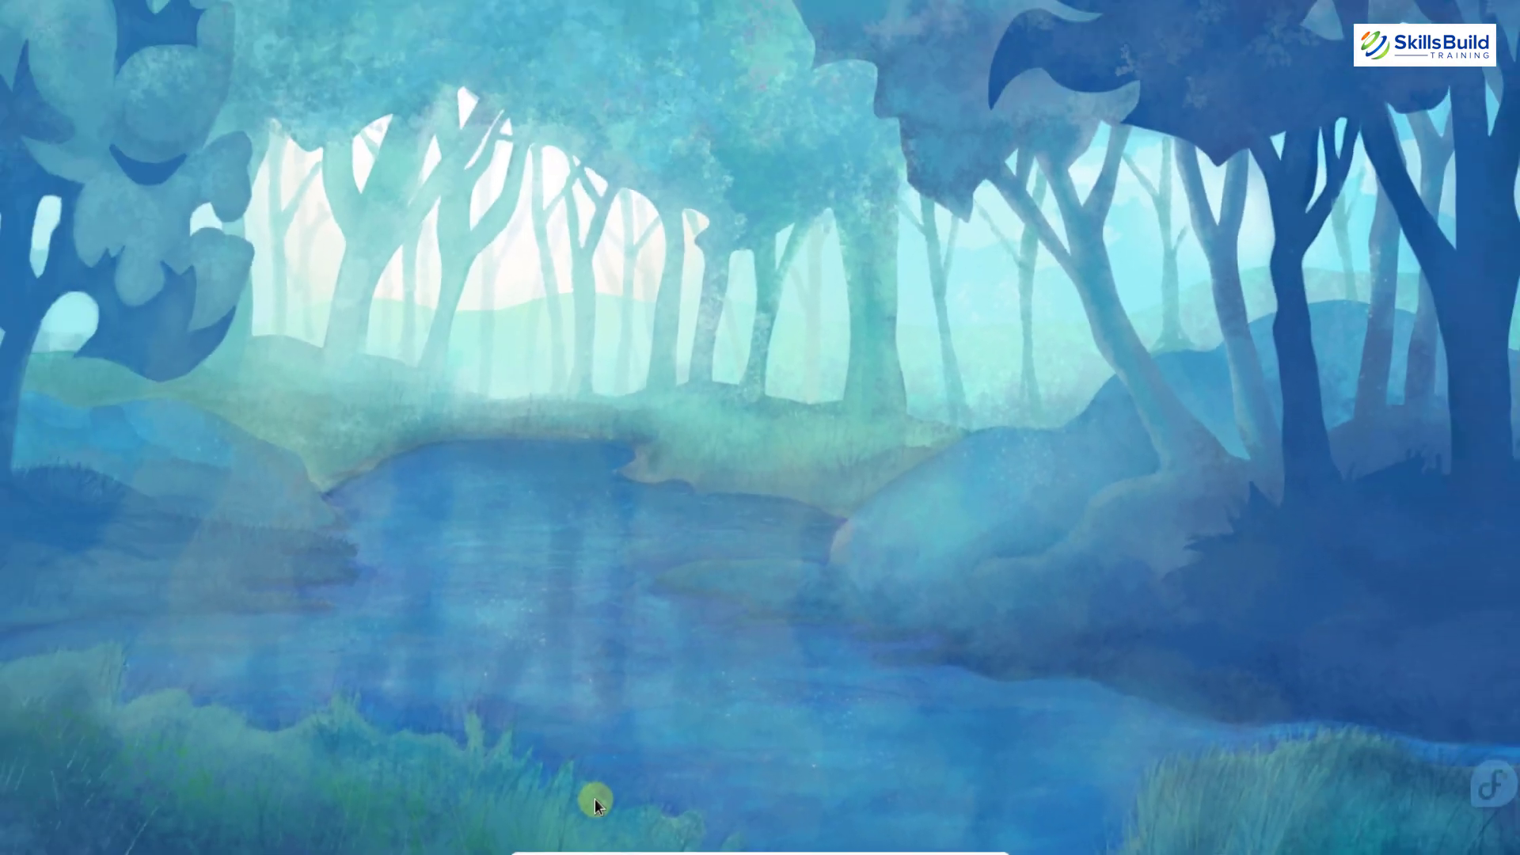
key("super")
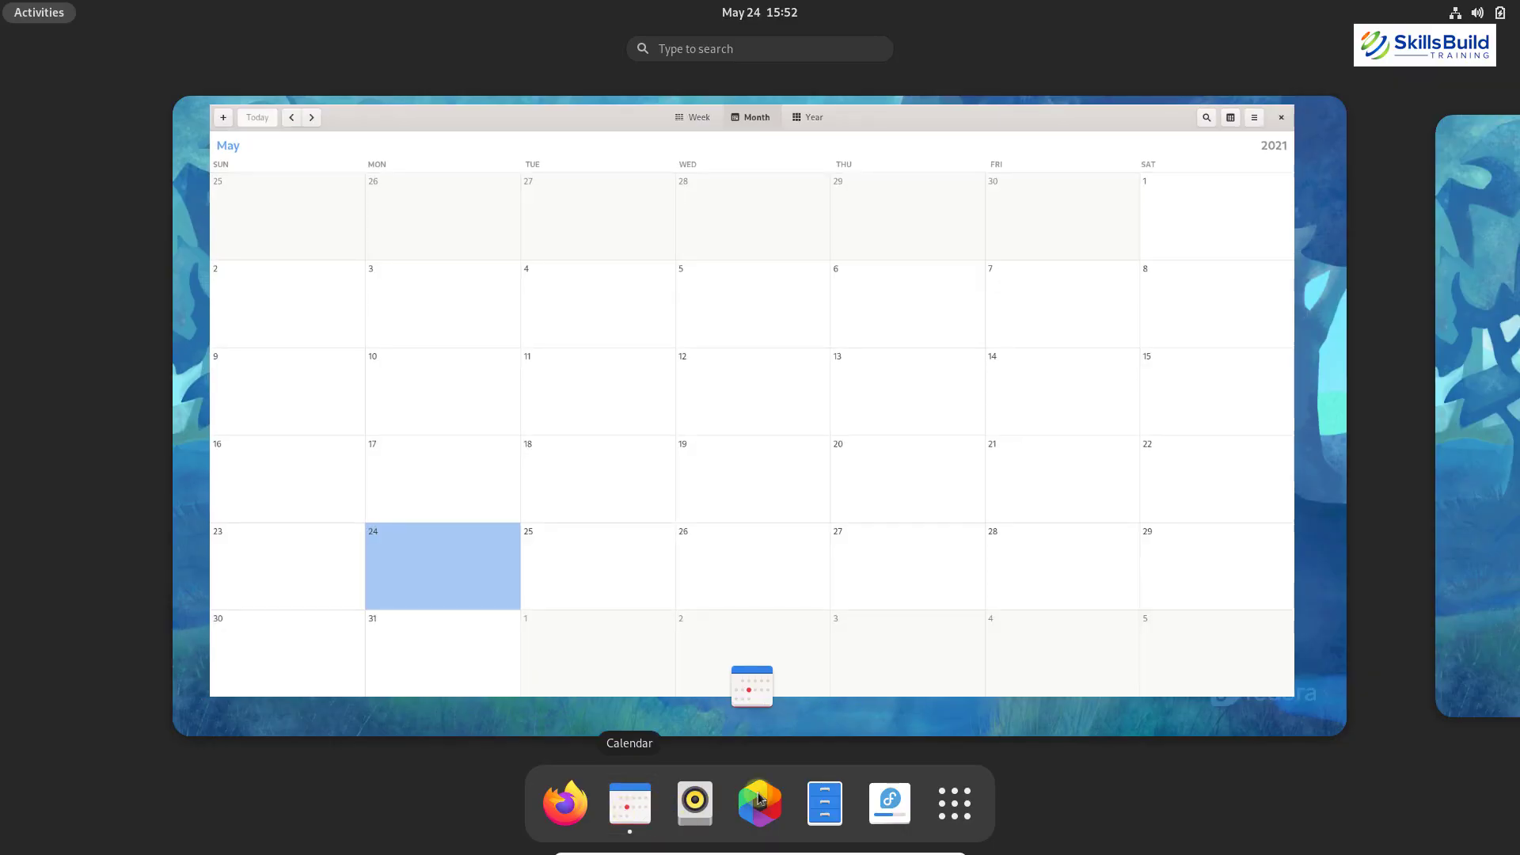
left_click(758, 798)
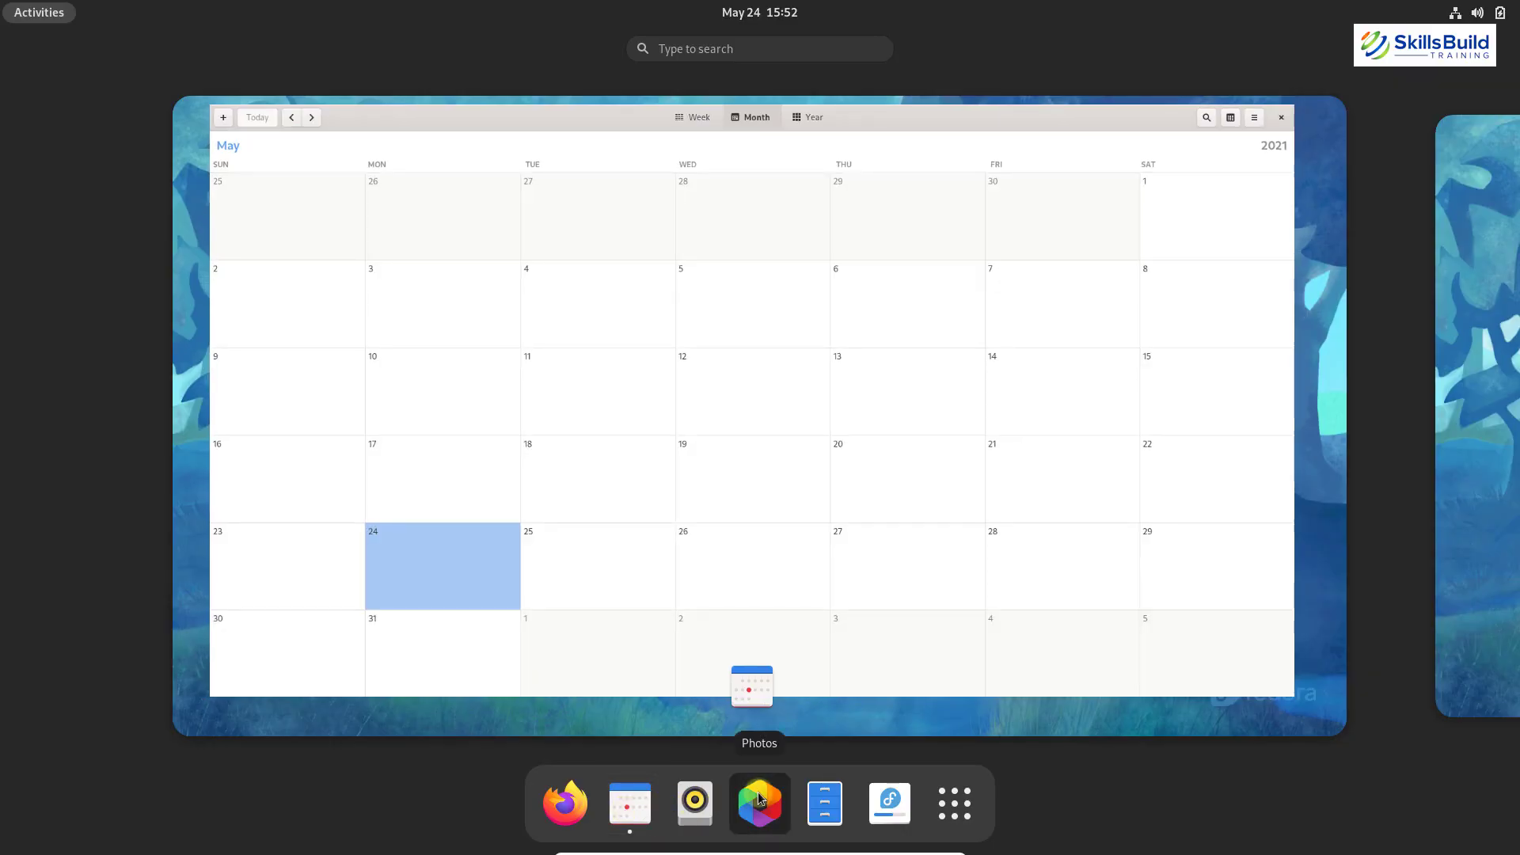
key("super")
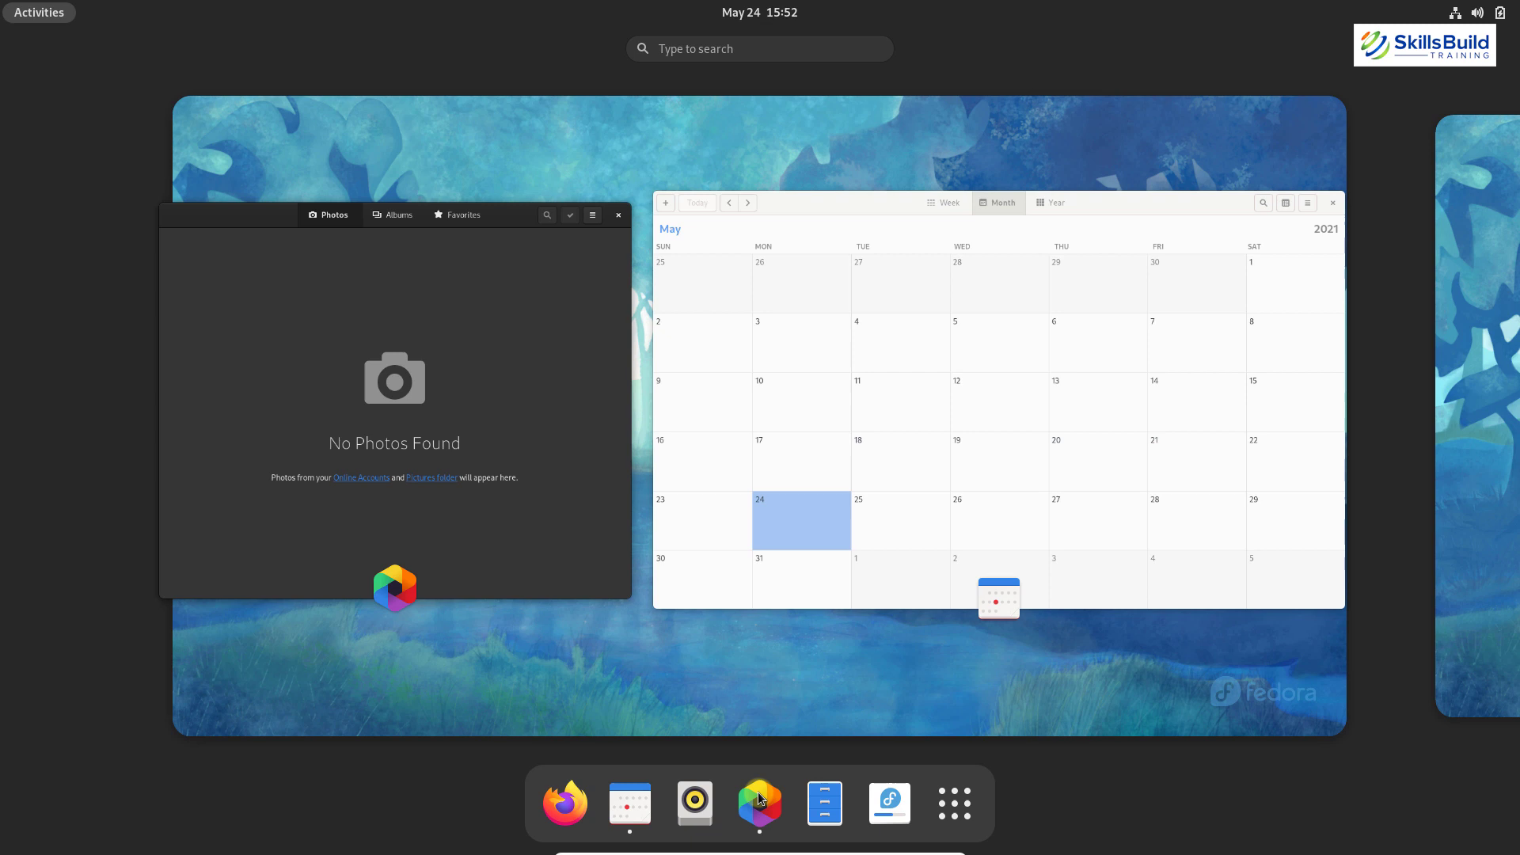
left_click(821, 828)
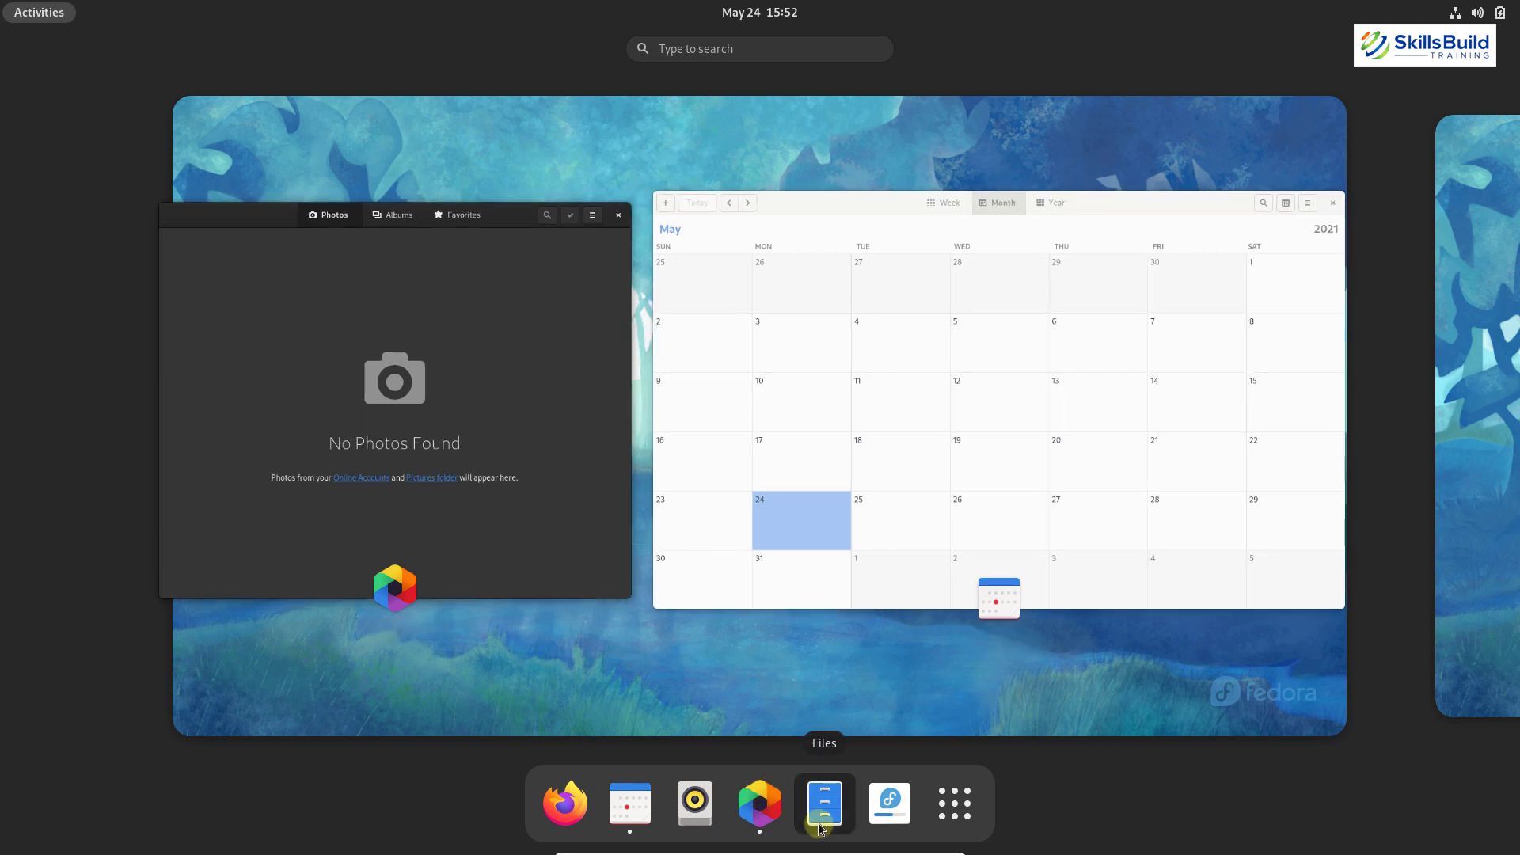
Step: Move the Files window to the second workspace, then go back to the Photos and Calendar workspace
key("super")
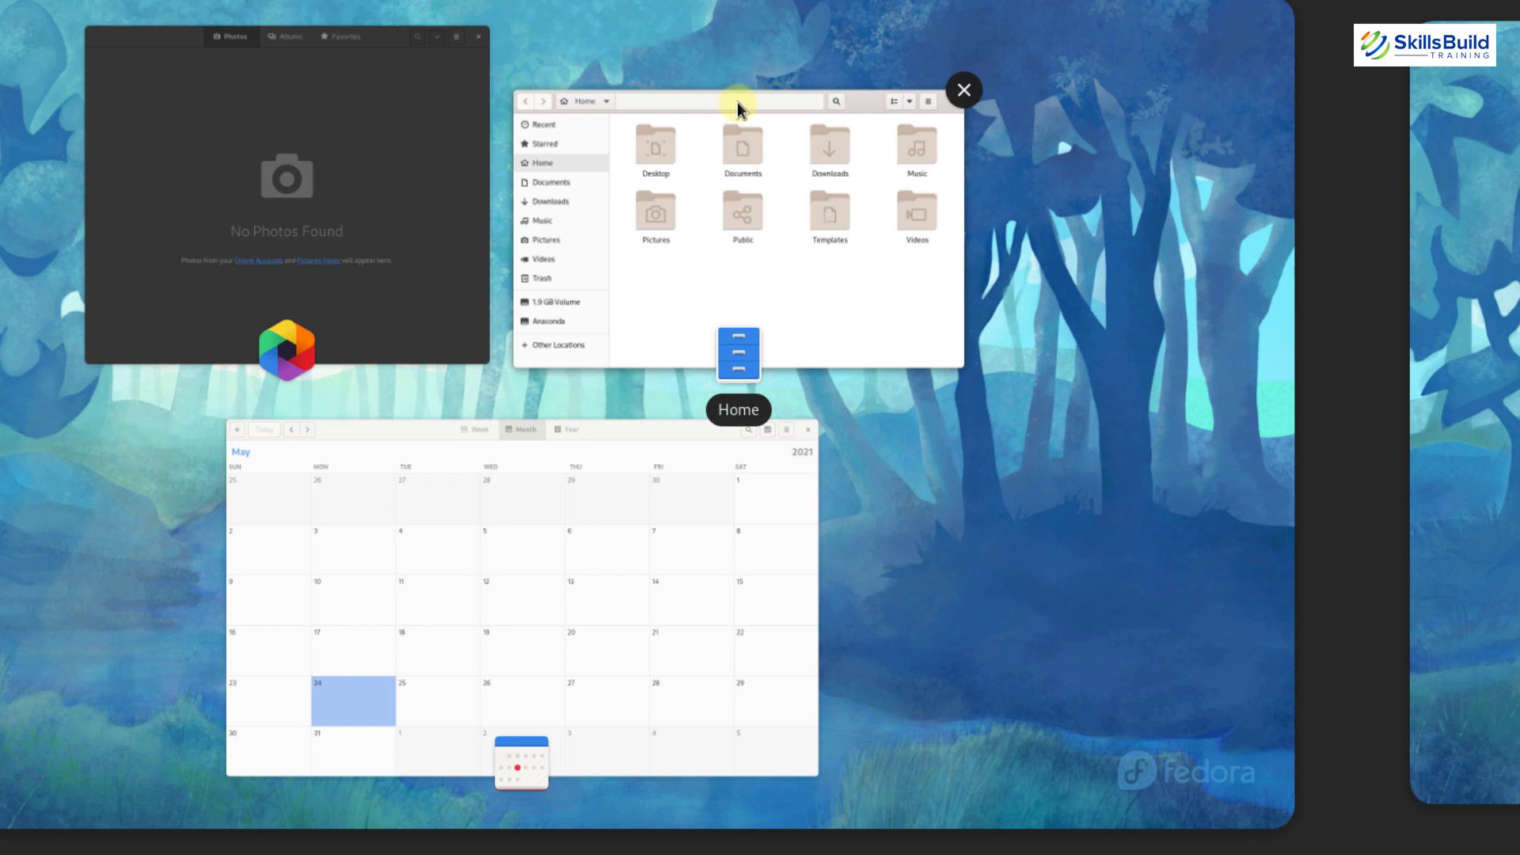
left_click_drag(766, 112, 1508, 150)
mouse_move(1061, 201)
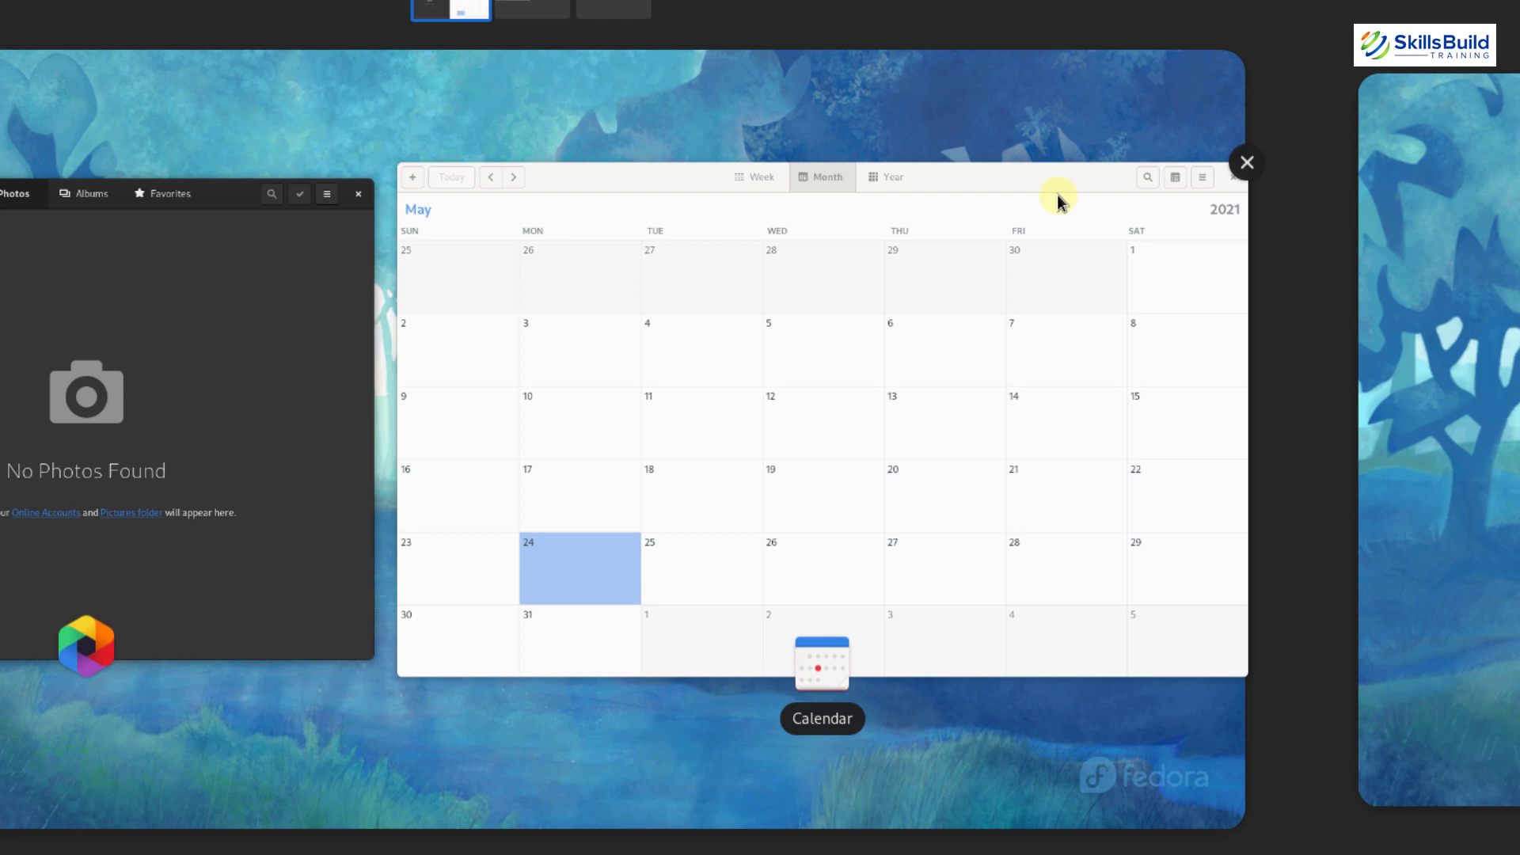
left_click(1427, 257)
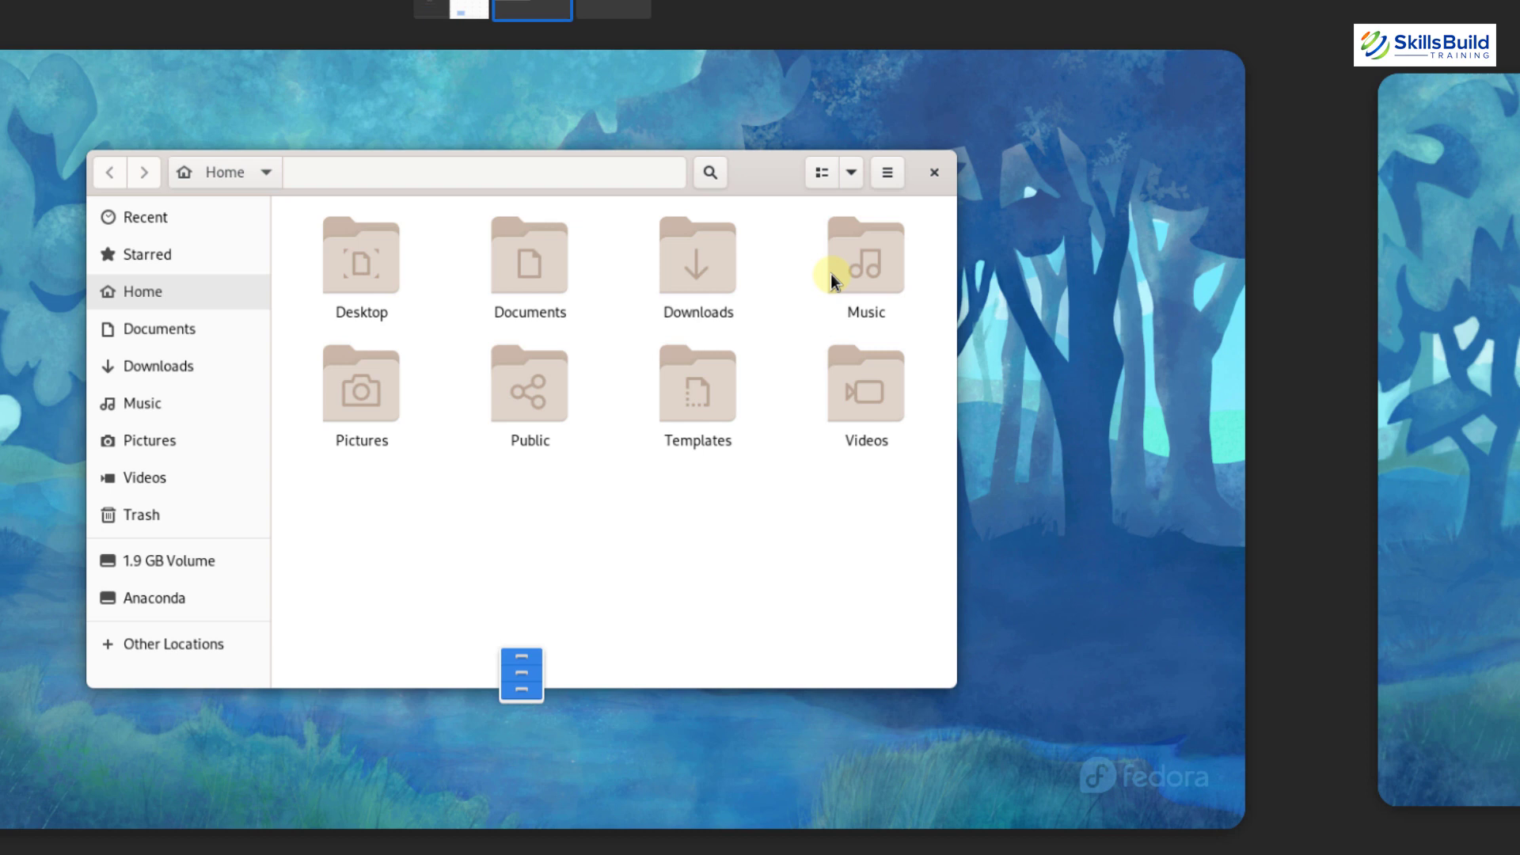
mouse_move(830, 273)
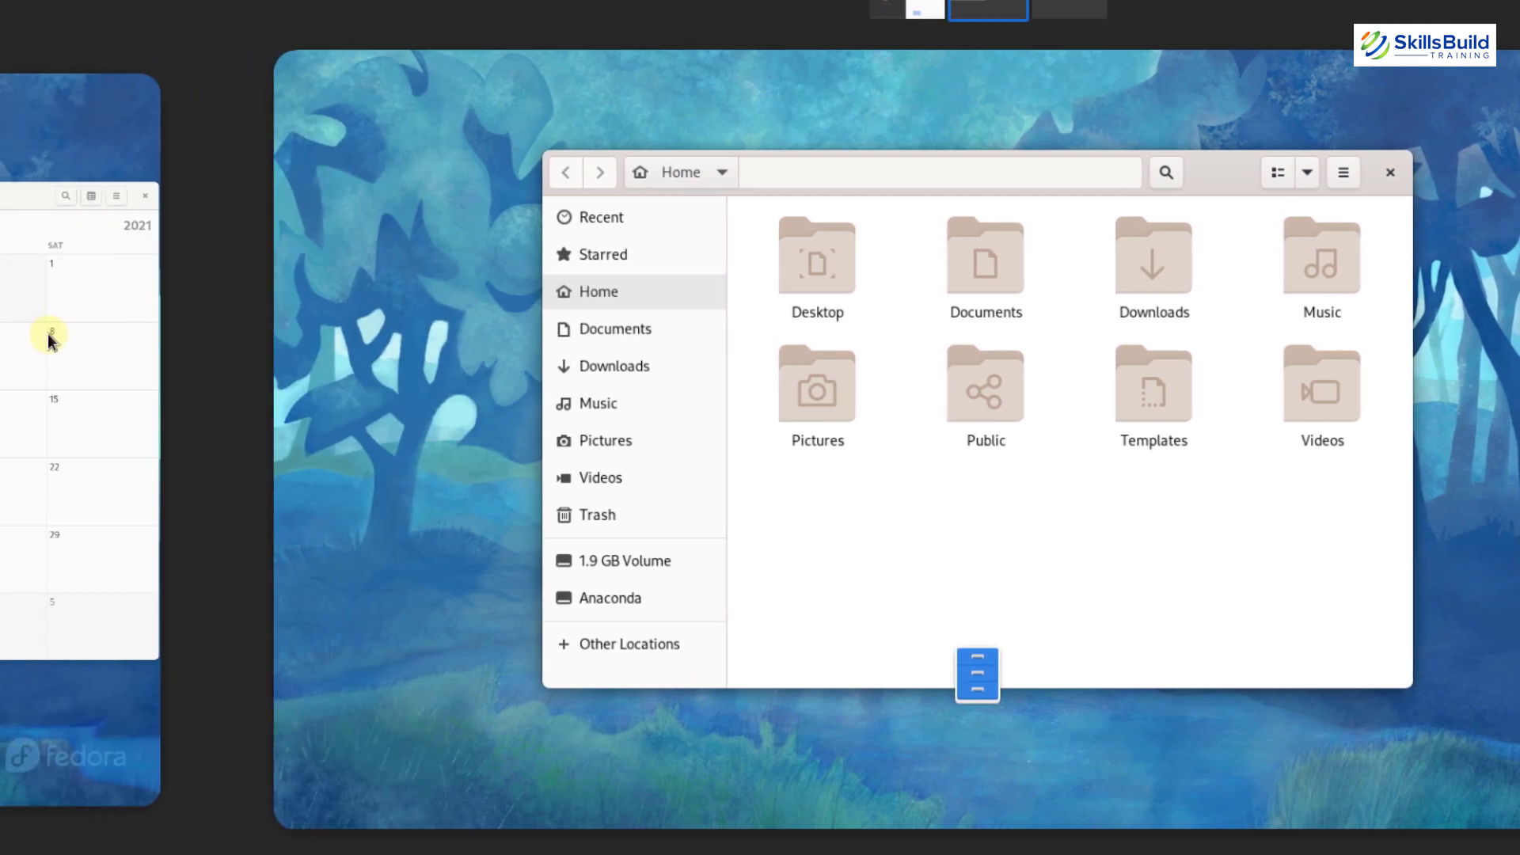
left_click(47, 334)
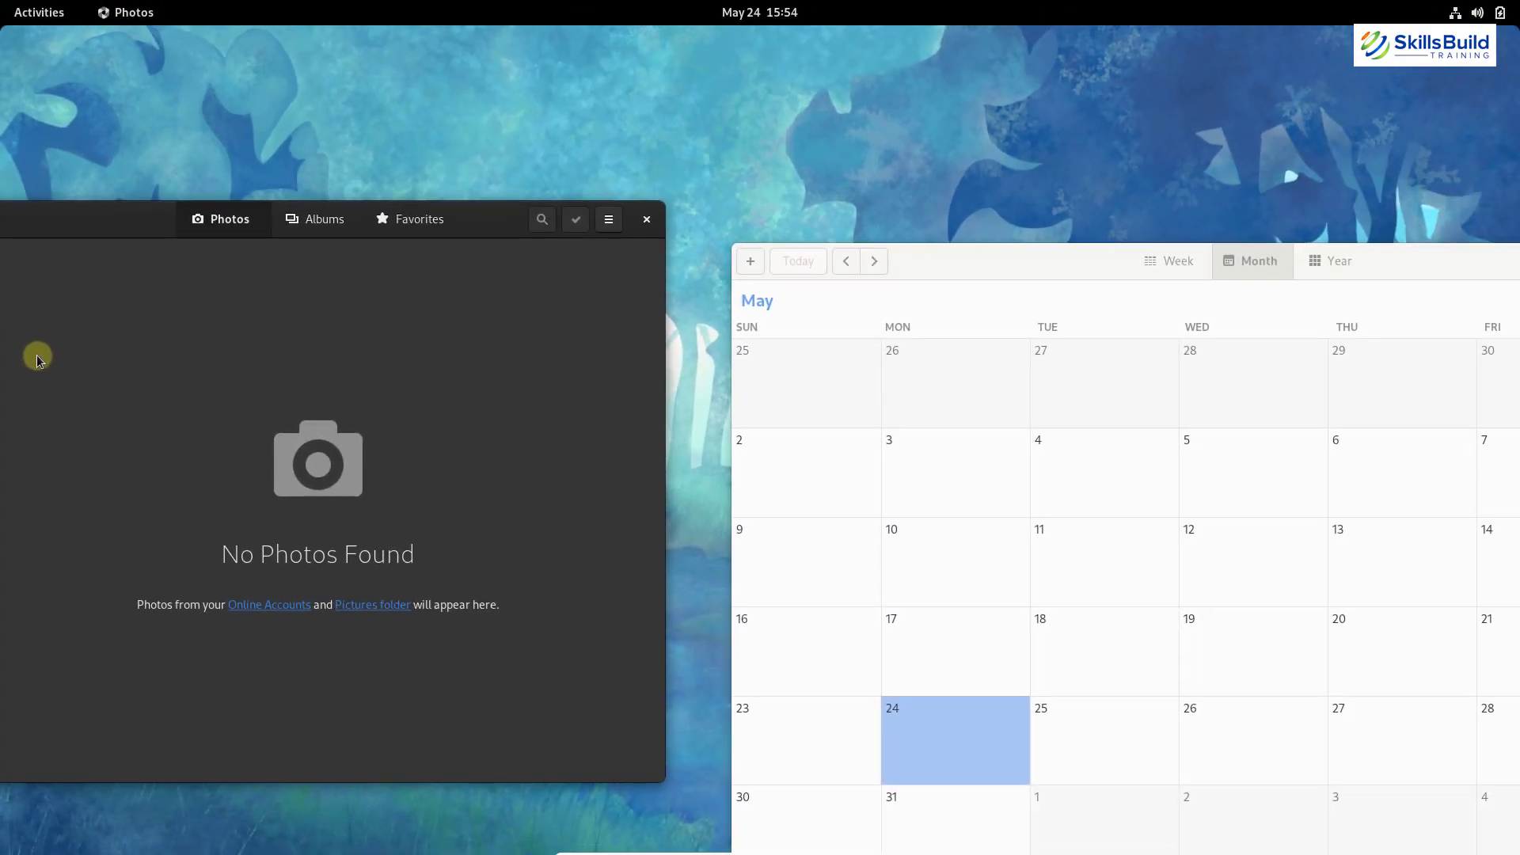
key("super")
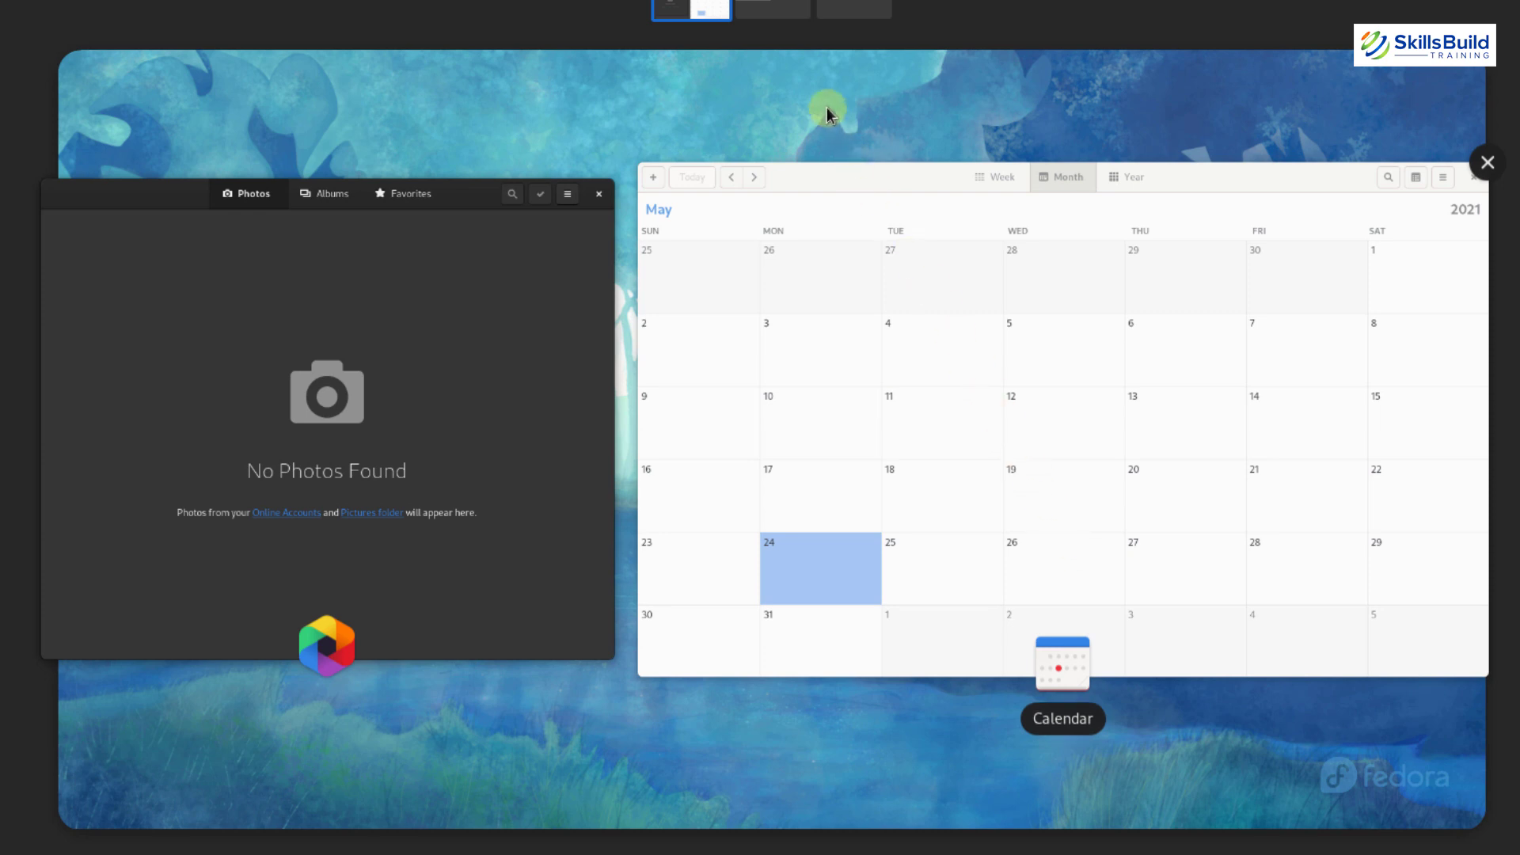
key("Left")
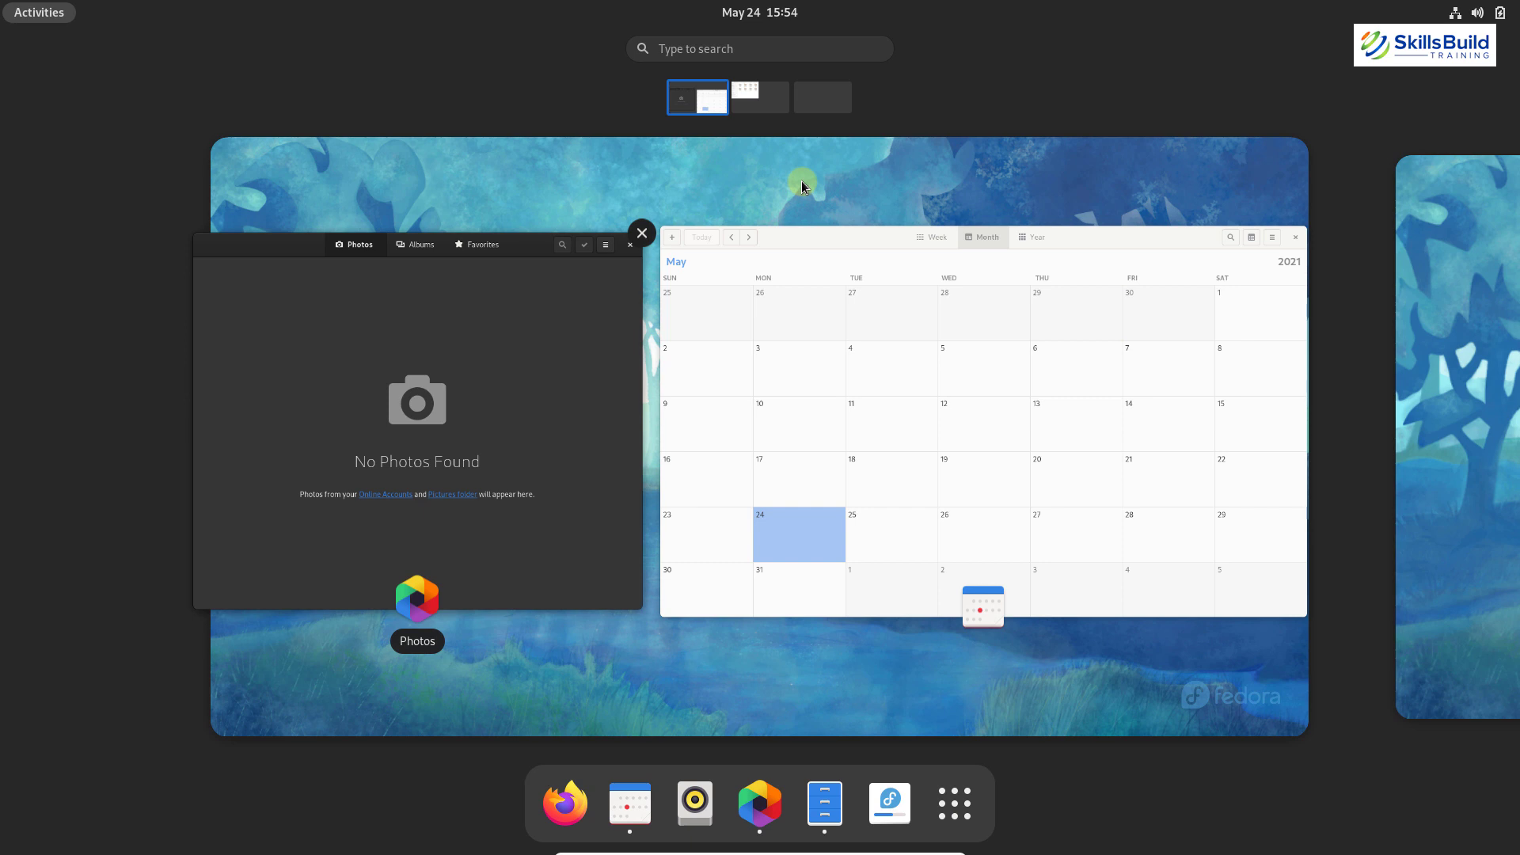
left_click(801, 181)
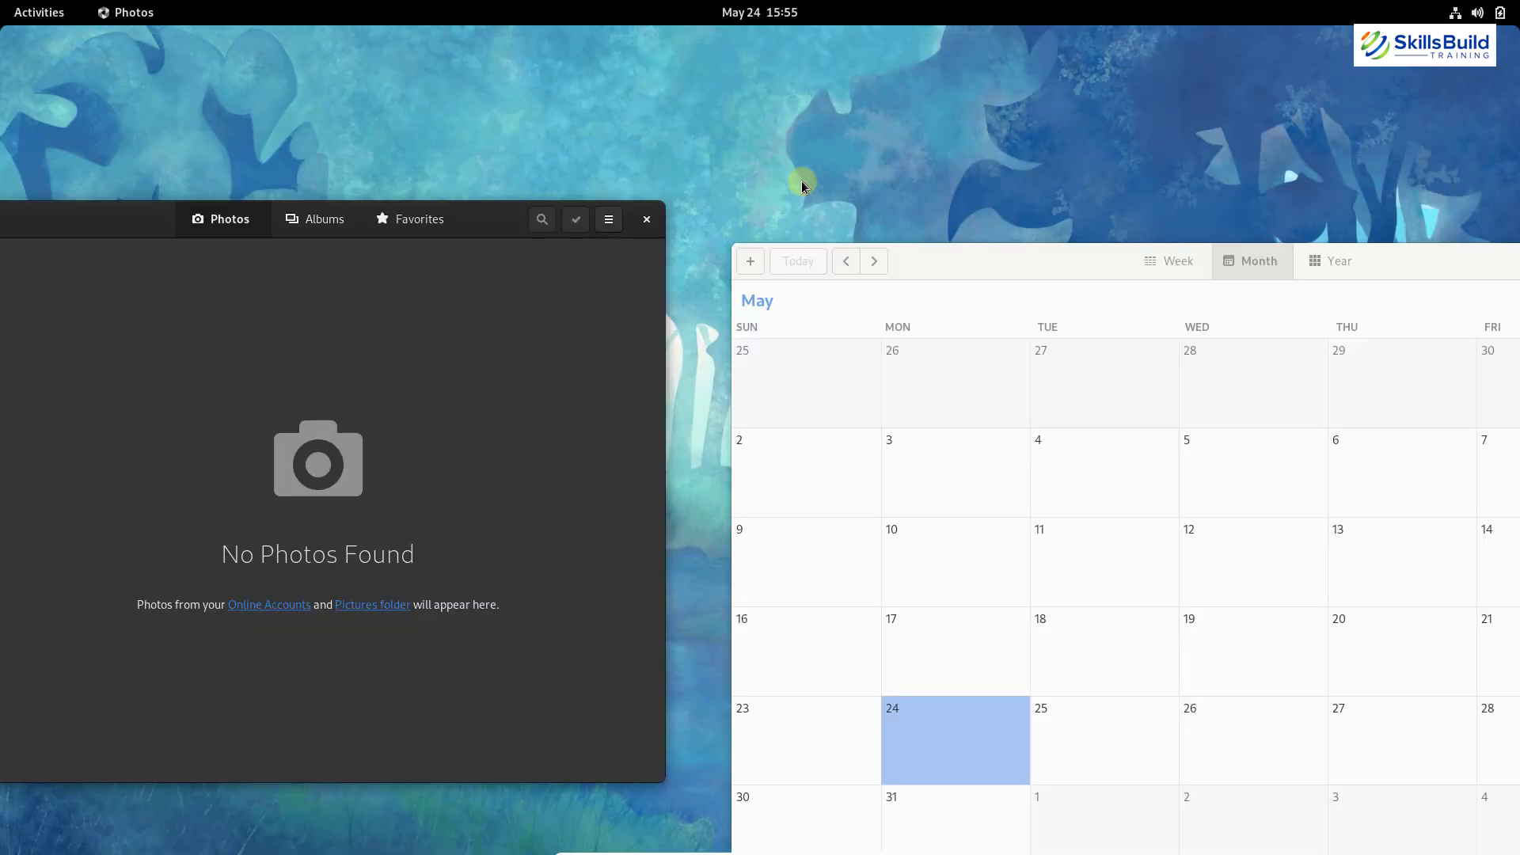
Step: Find Weather by searching 'weath' and view Ontario's daily forecast through June 2
key("super")
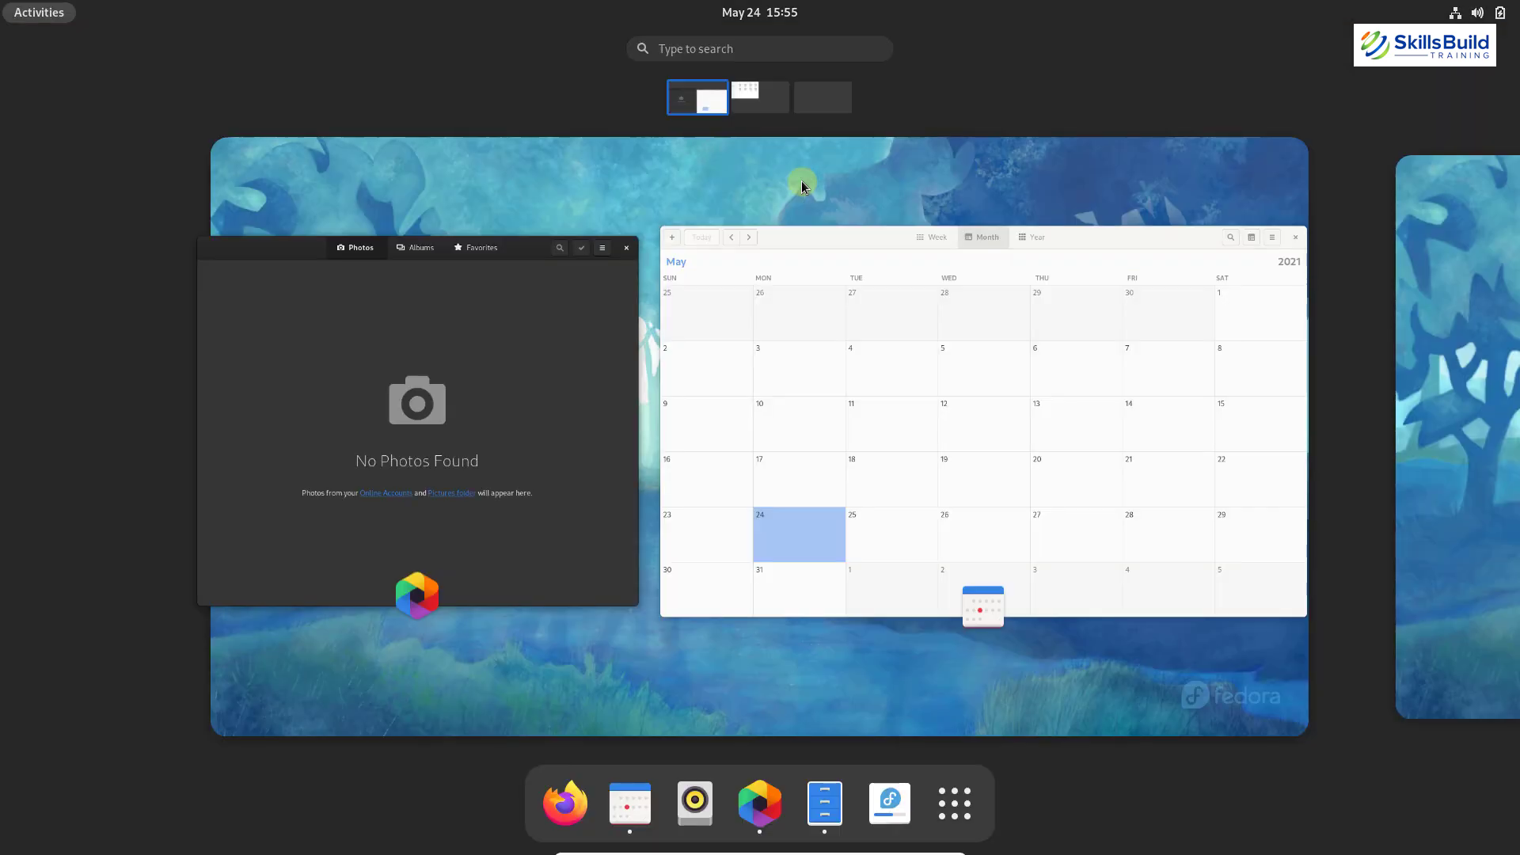
type("weath")
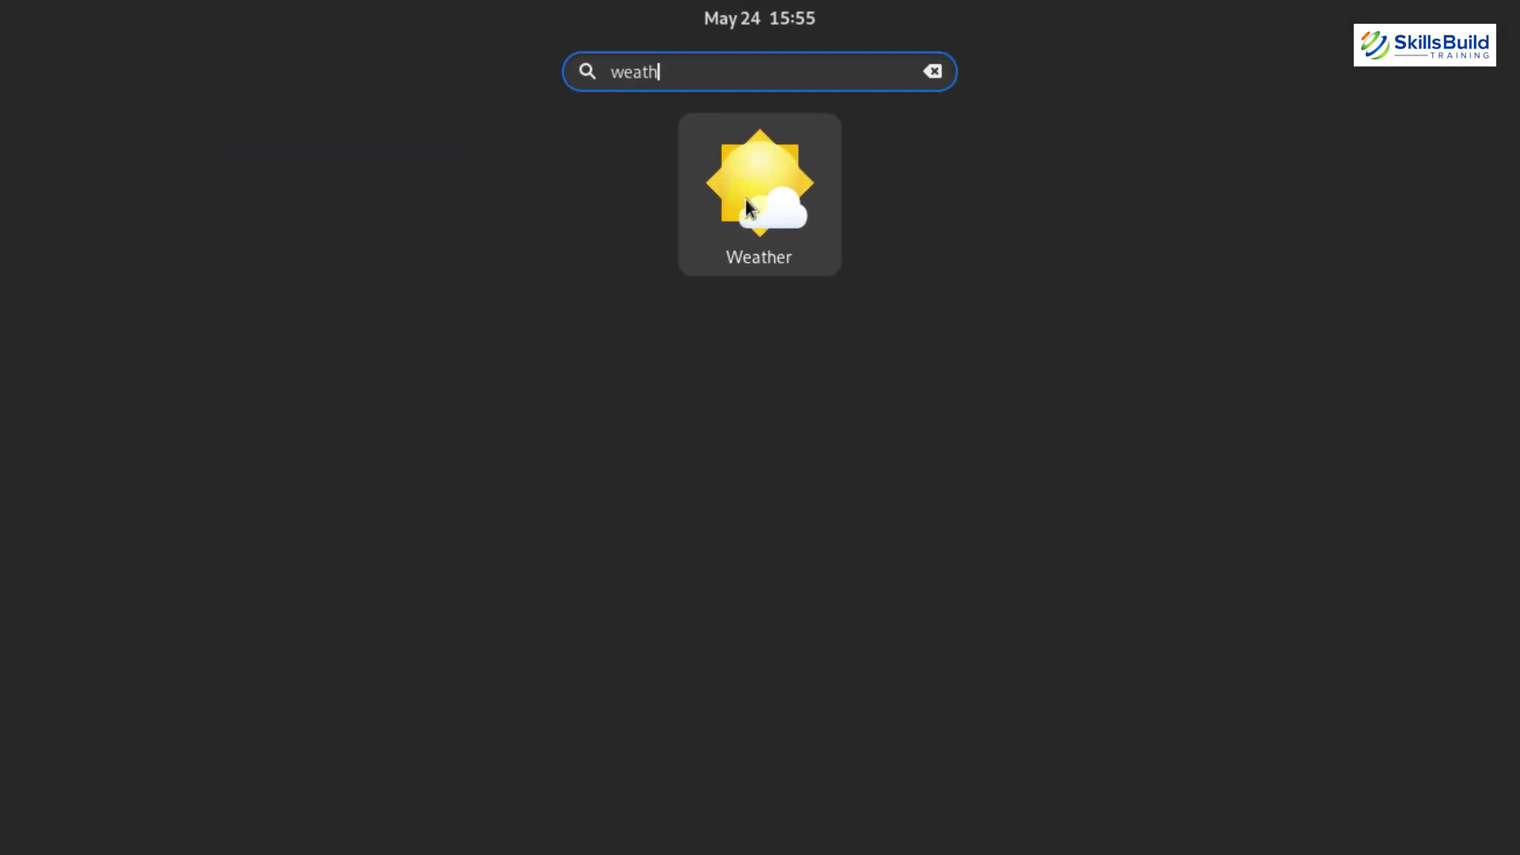
left_click(750, 136)
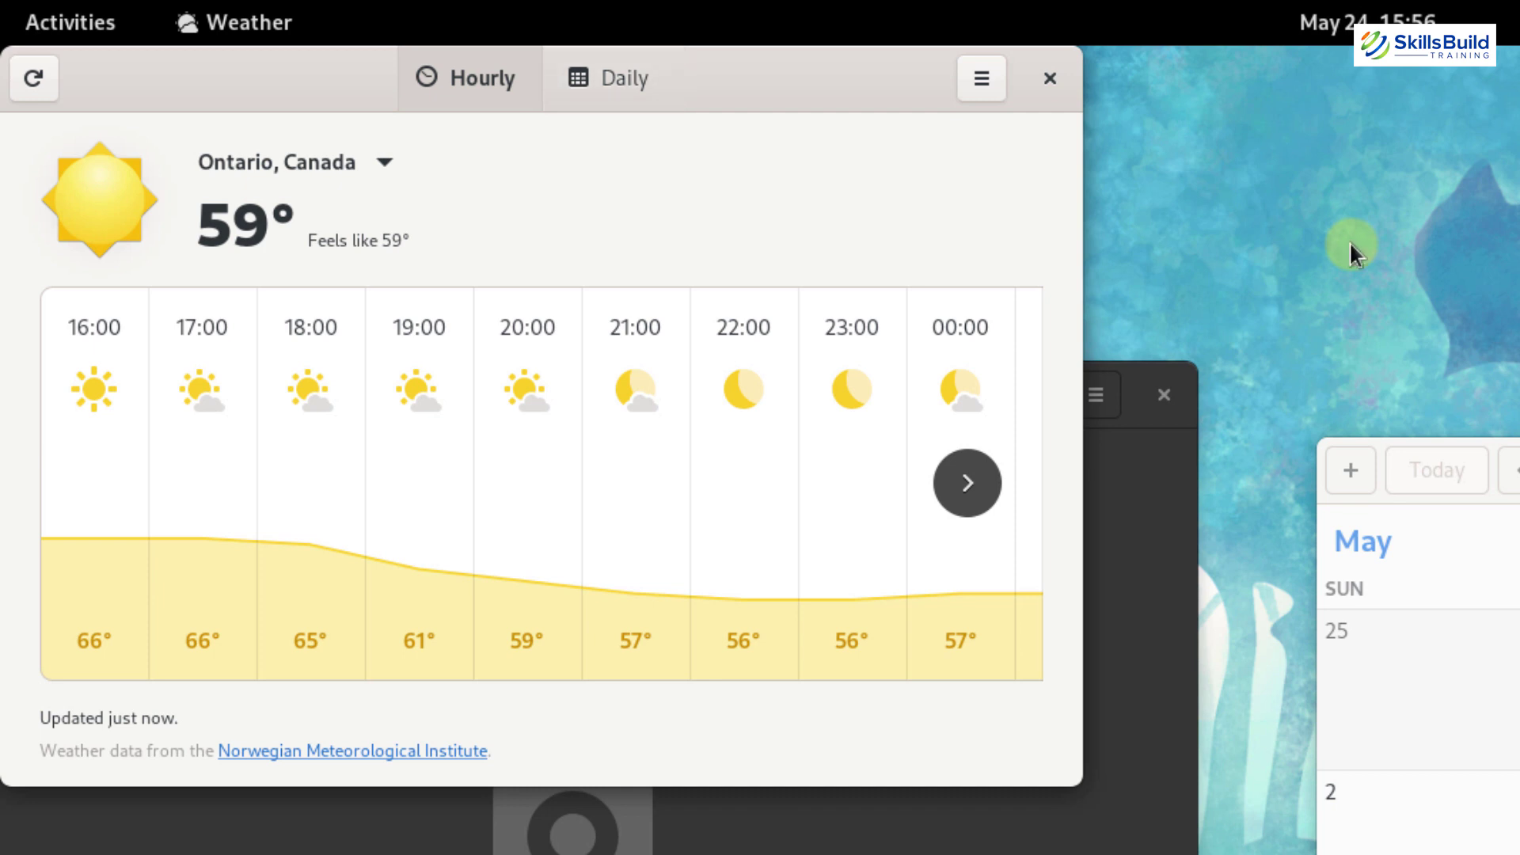
left_click(611, 76)
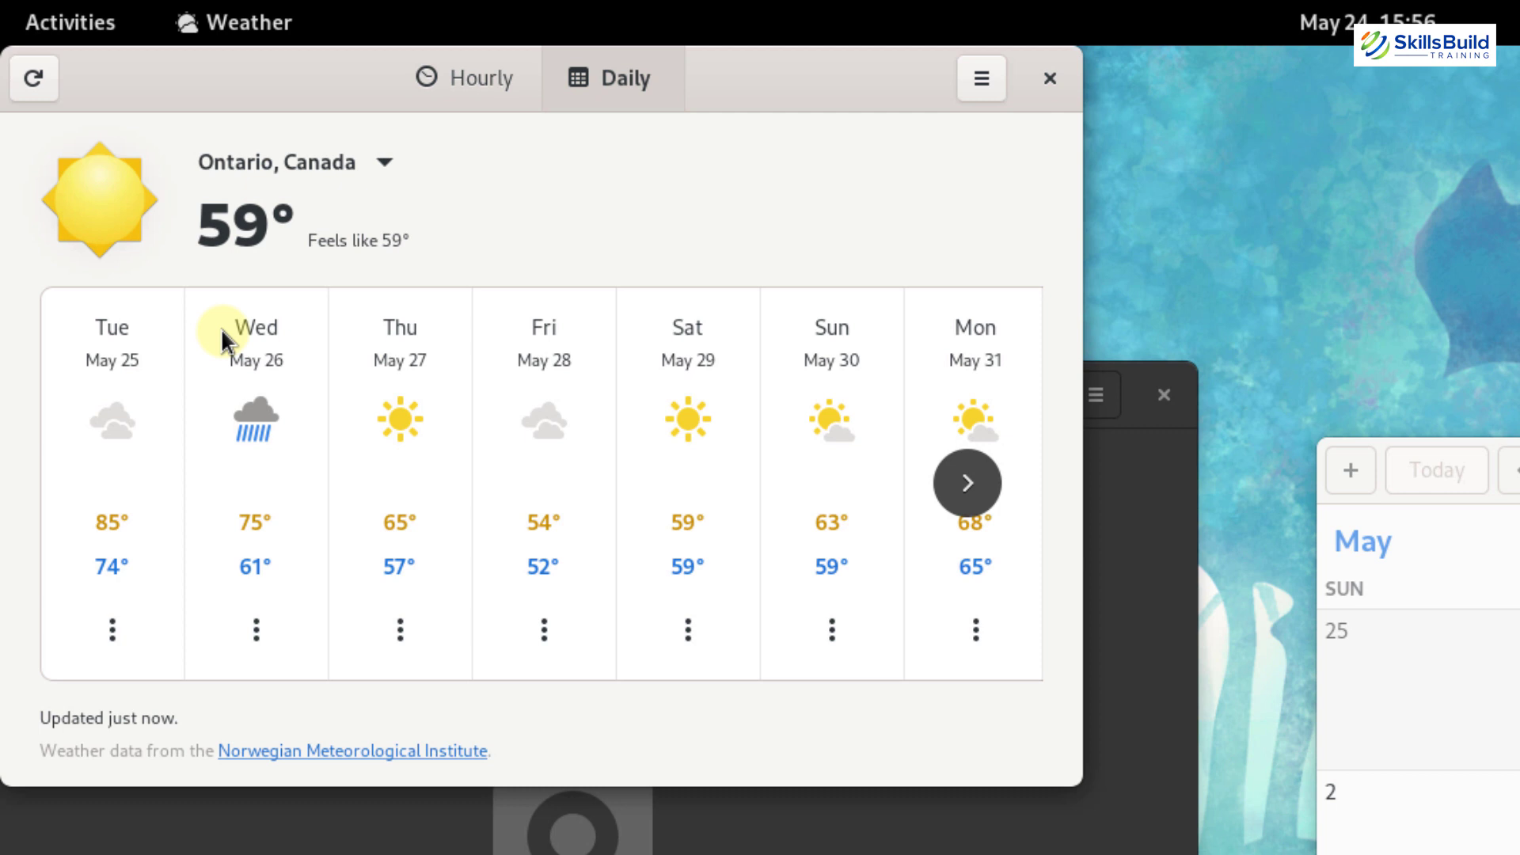
left_click(959, 494)
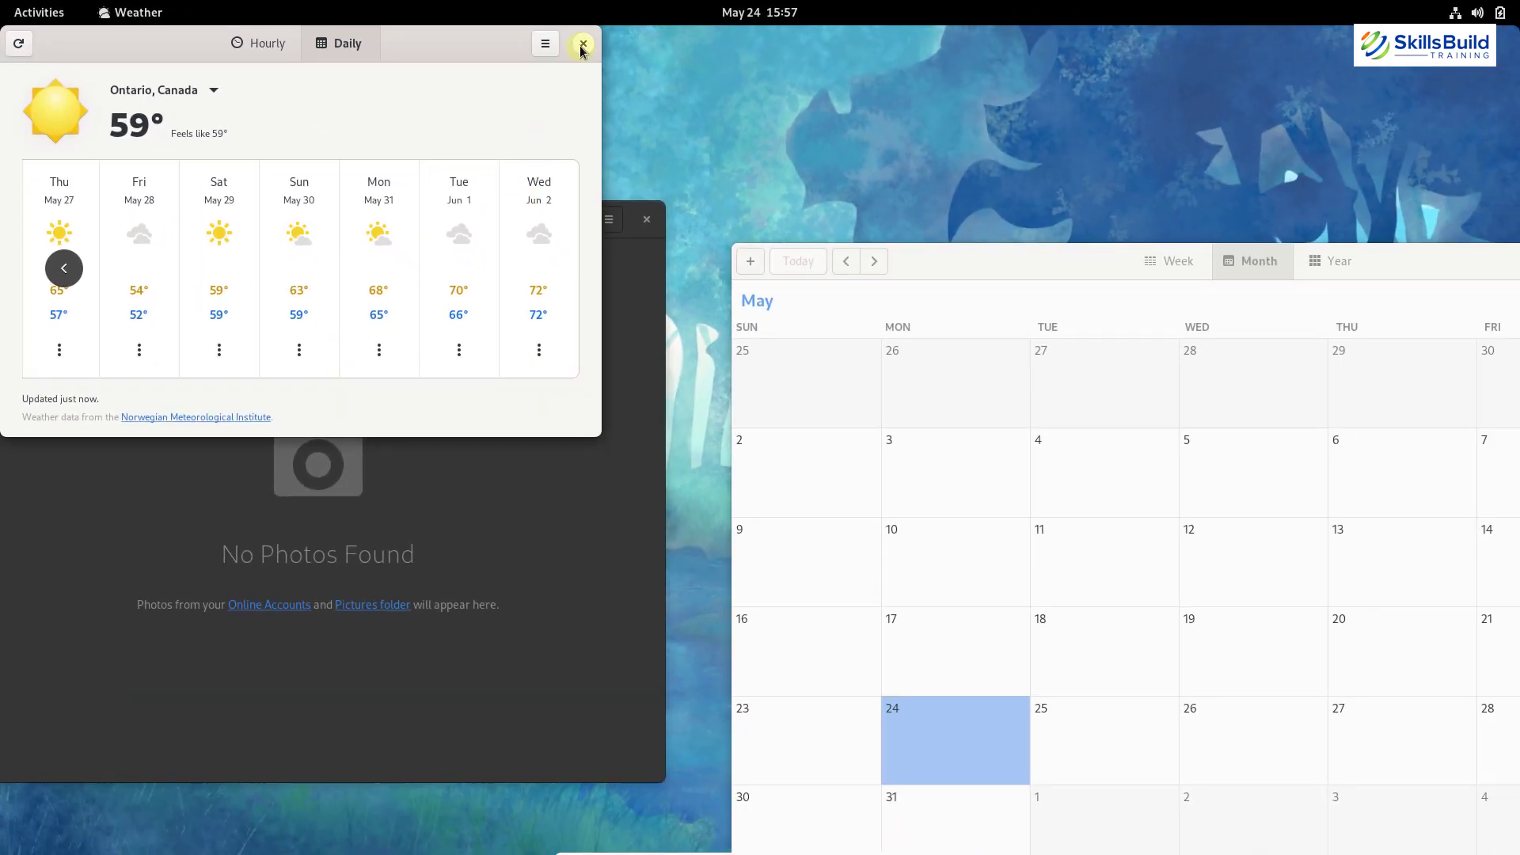
left_click(582, 44)
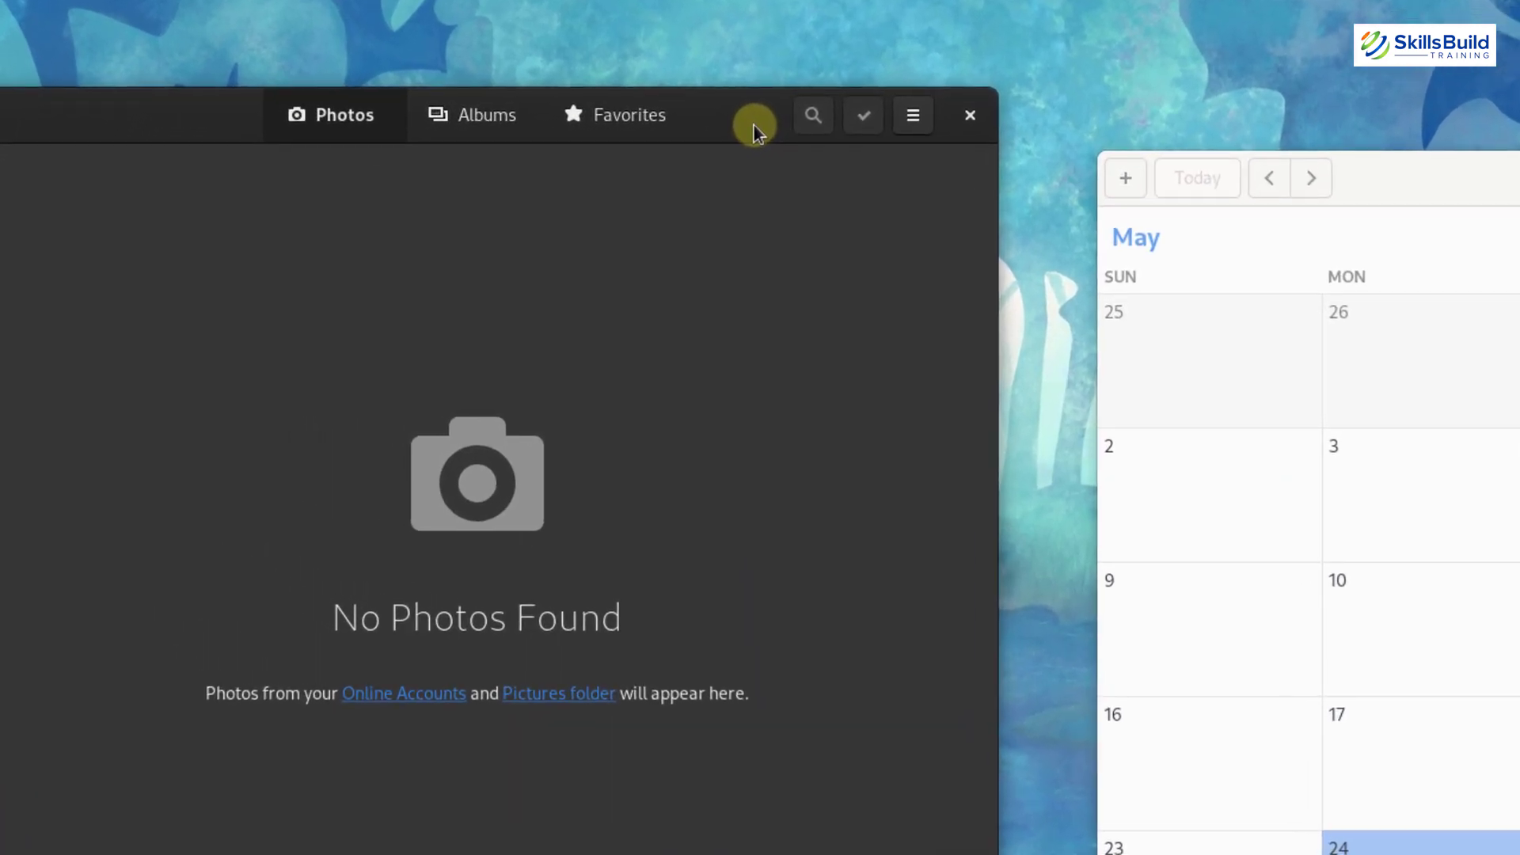
right_click(754, 131)
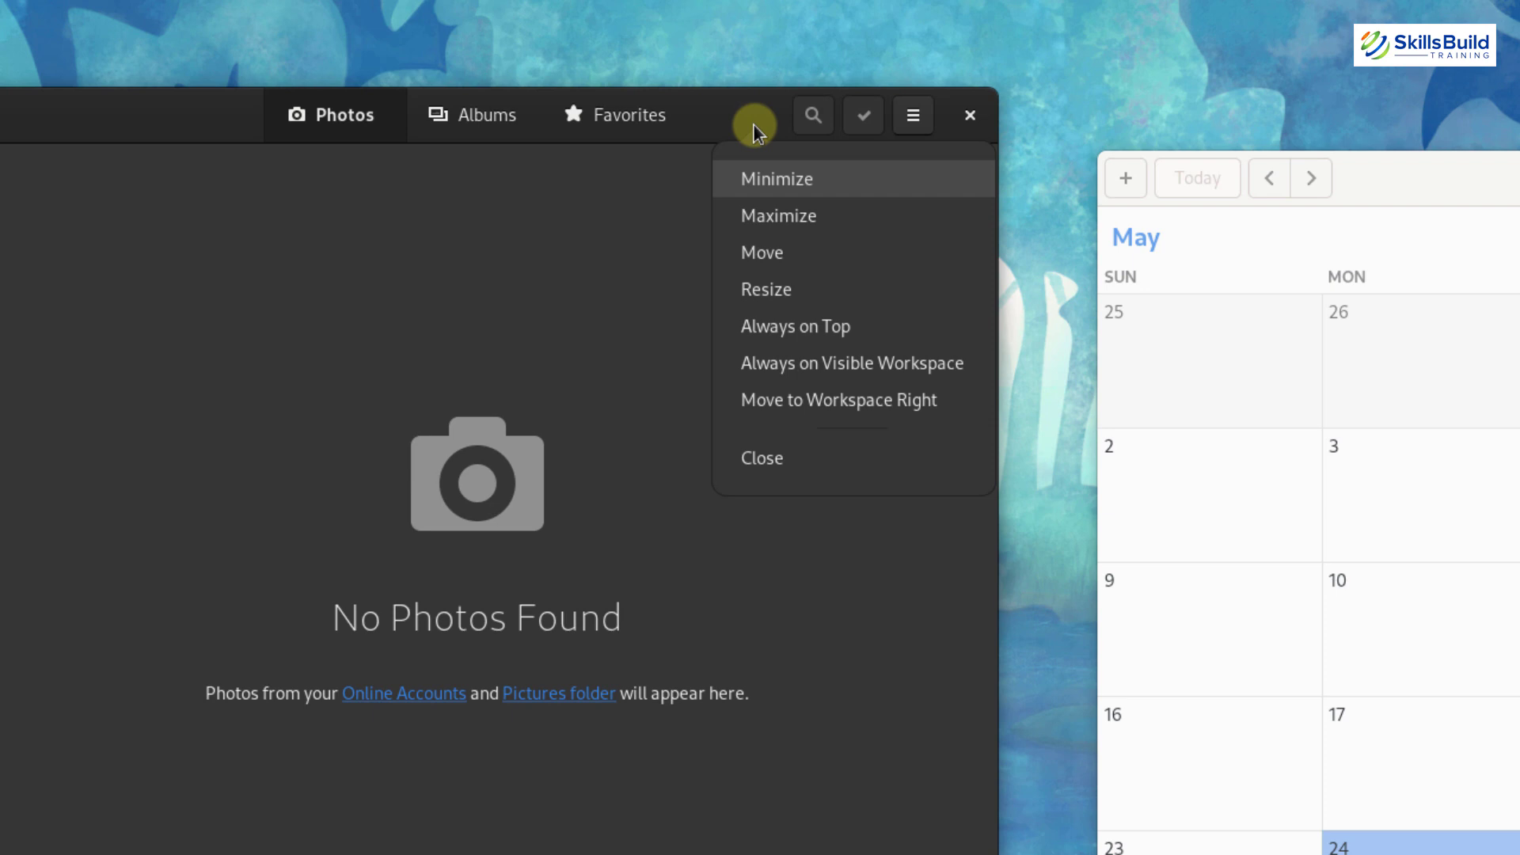
key("Down")
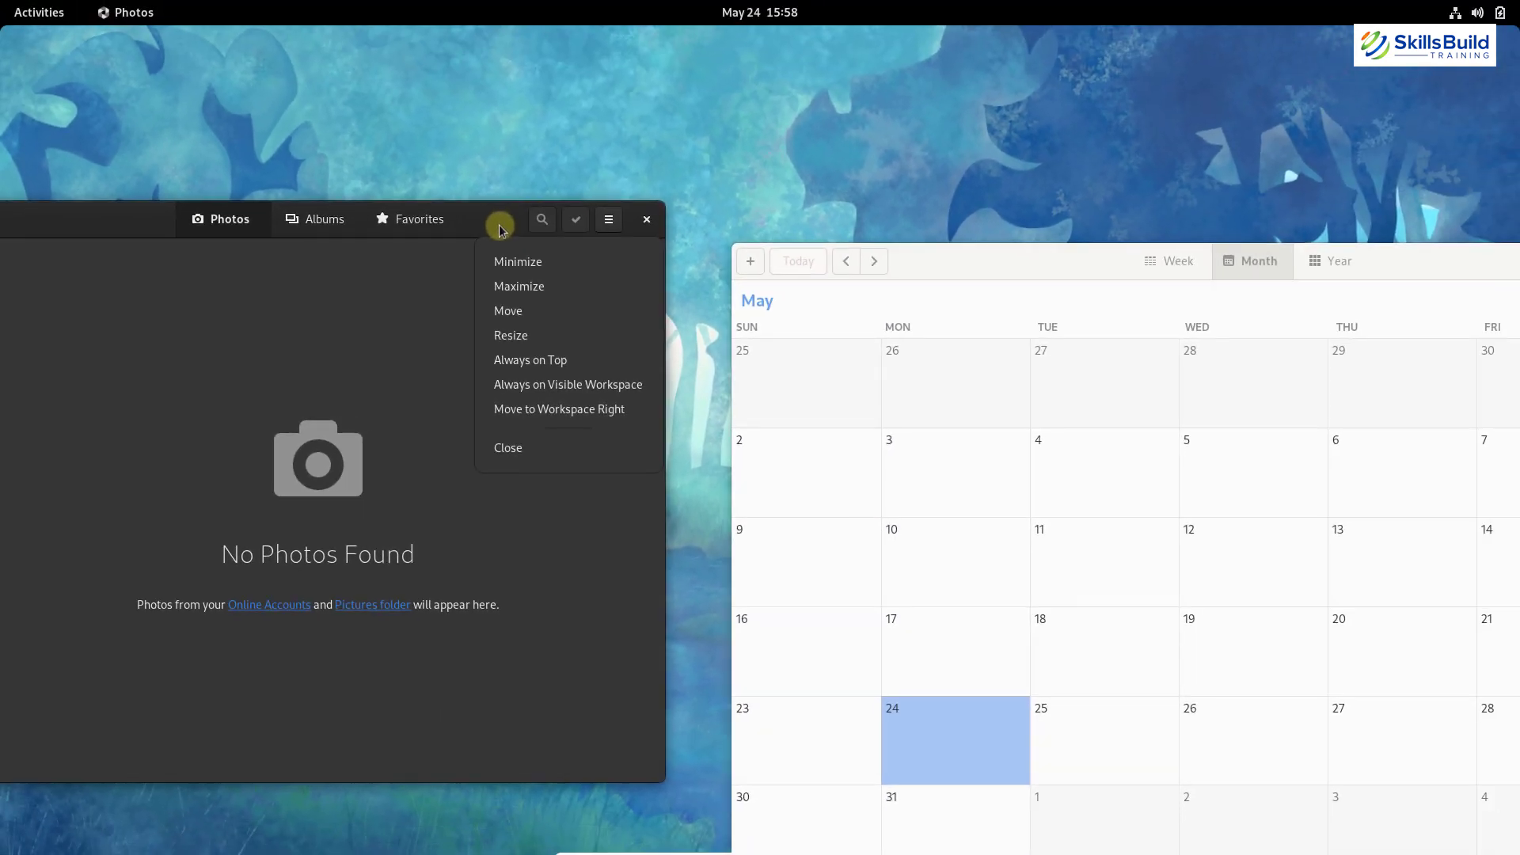
key("Escape")
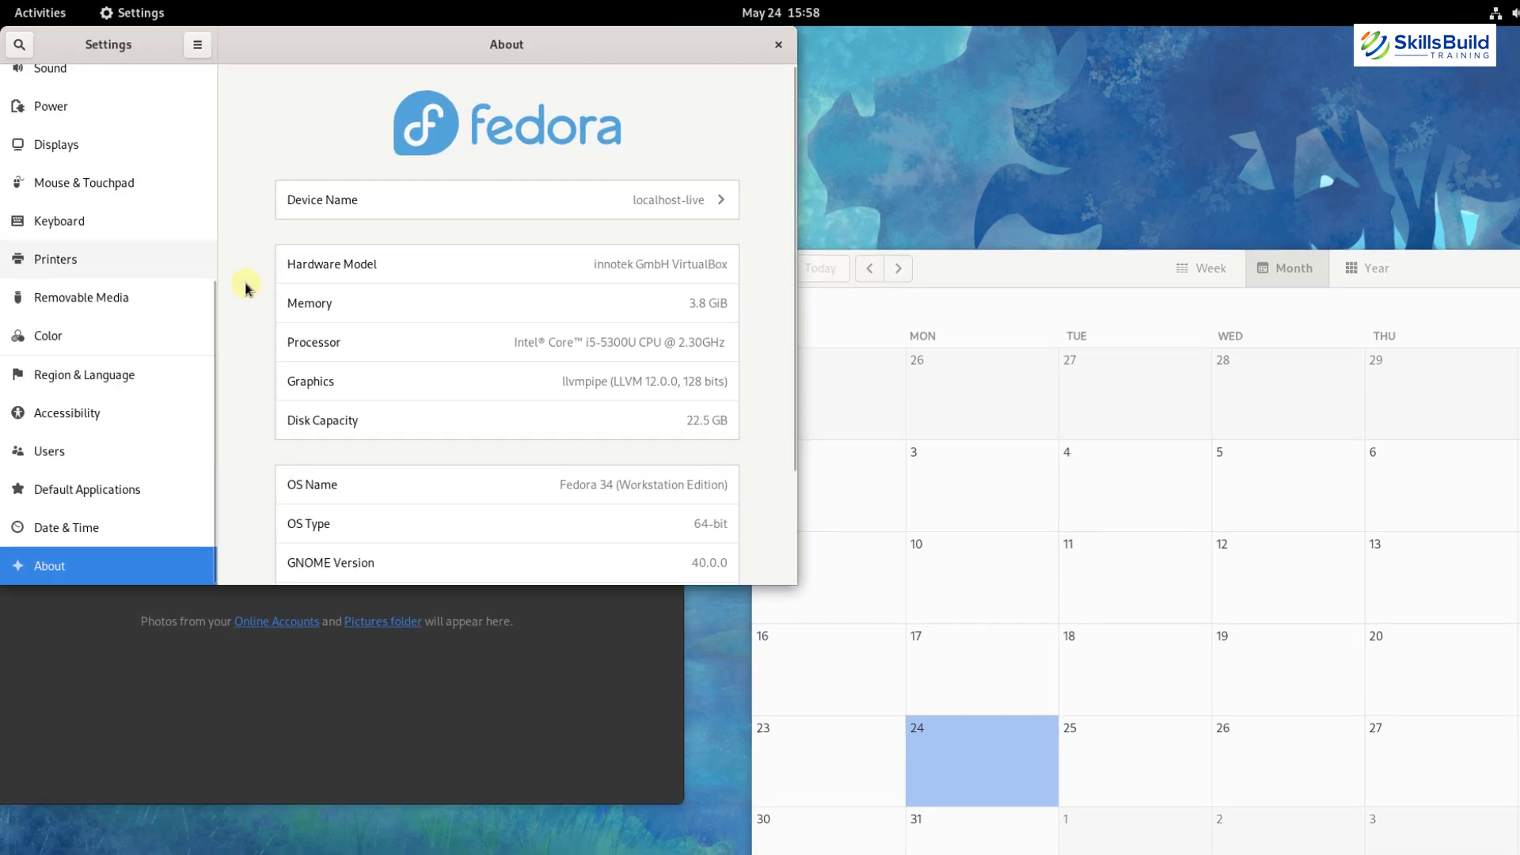
Step: Scroll the About page to see Wayland, Oracle virtualization and the 22.5 GB disk
scroll(358, 412, "down", 4)
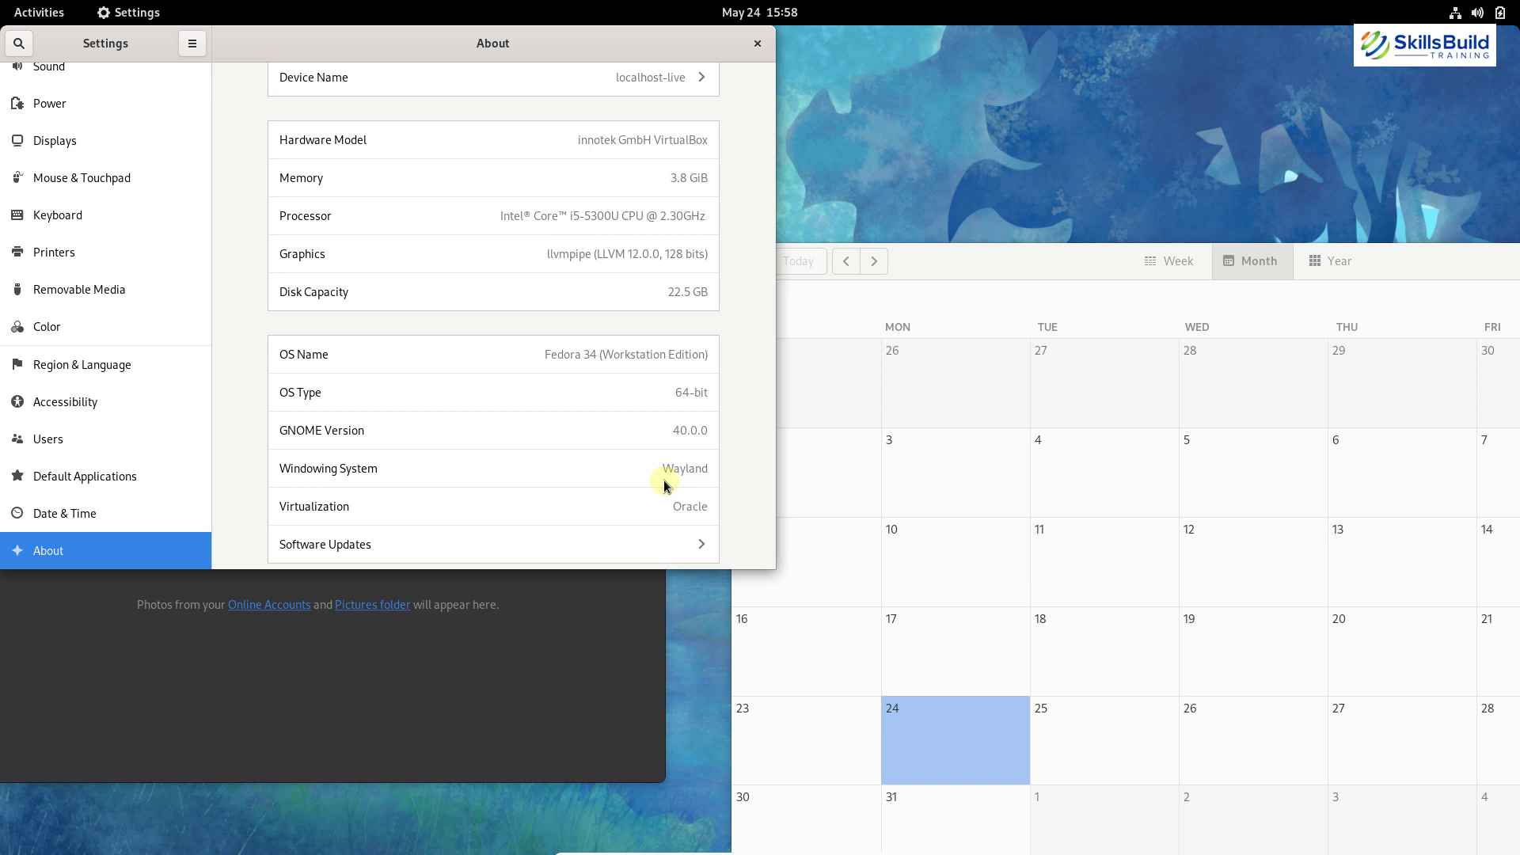
Step: Move the Settings window via the second workspace onto its own third workspace in the overview
key("super")
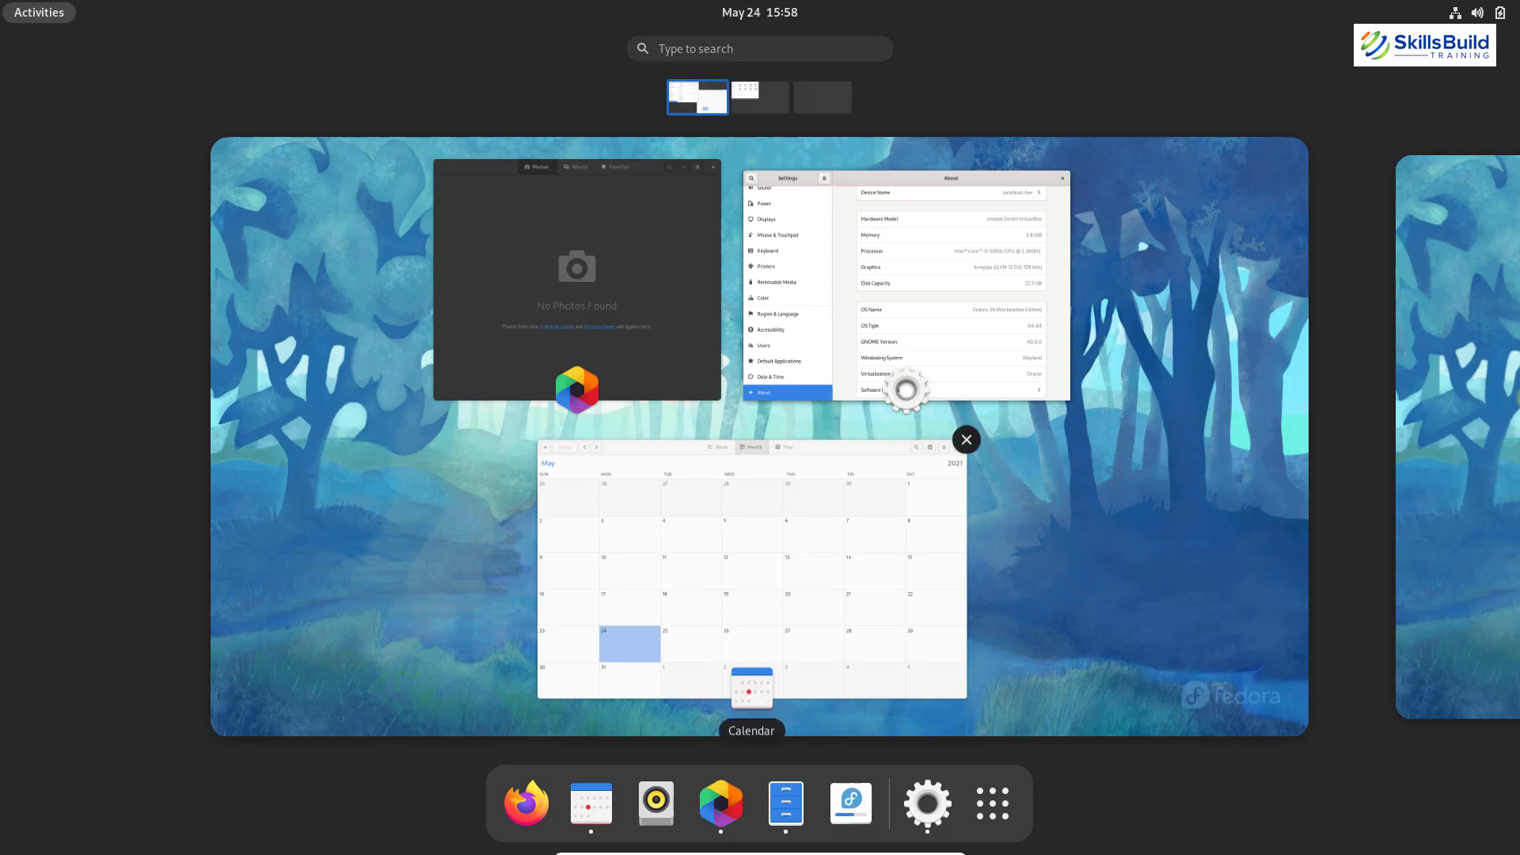
key("super")
key("super")
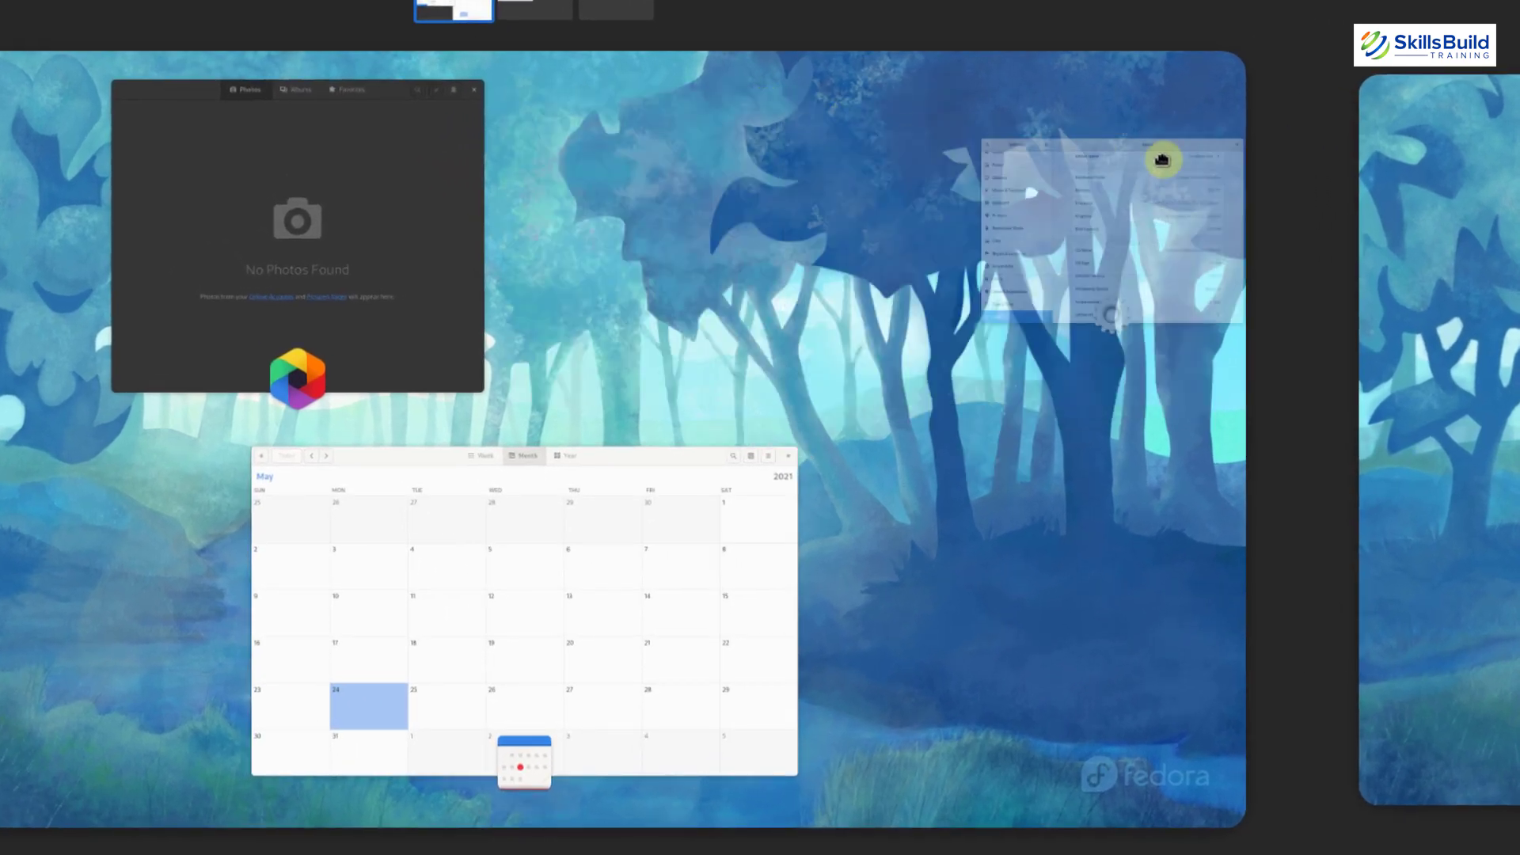
left_click_drag(1162, 160, 1494, 204)
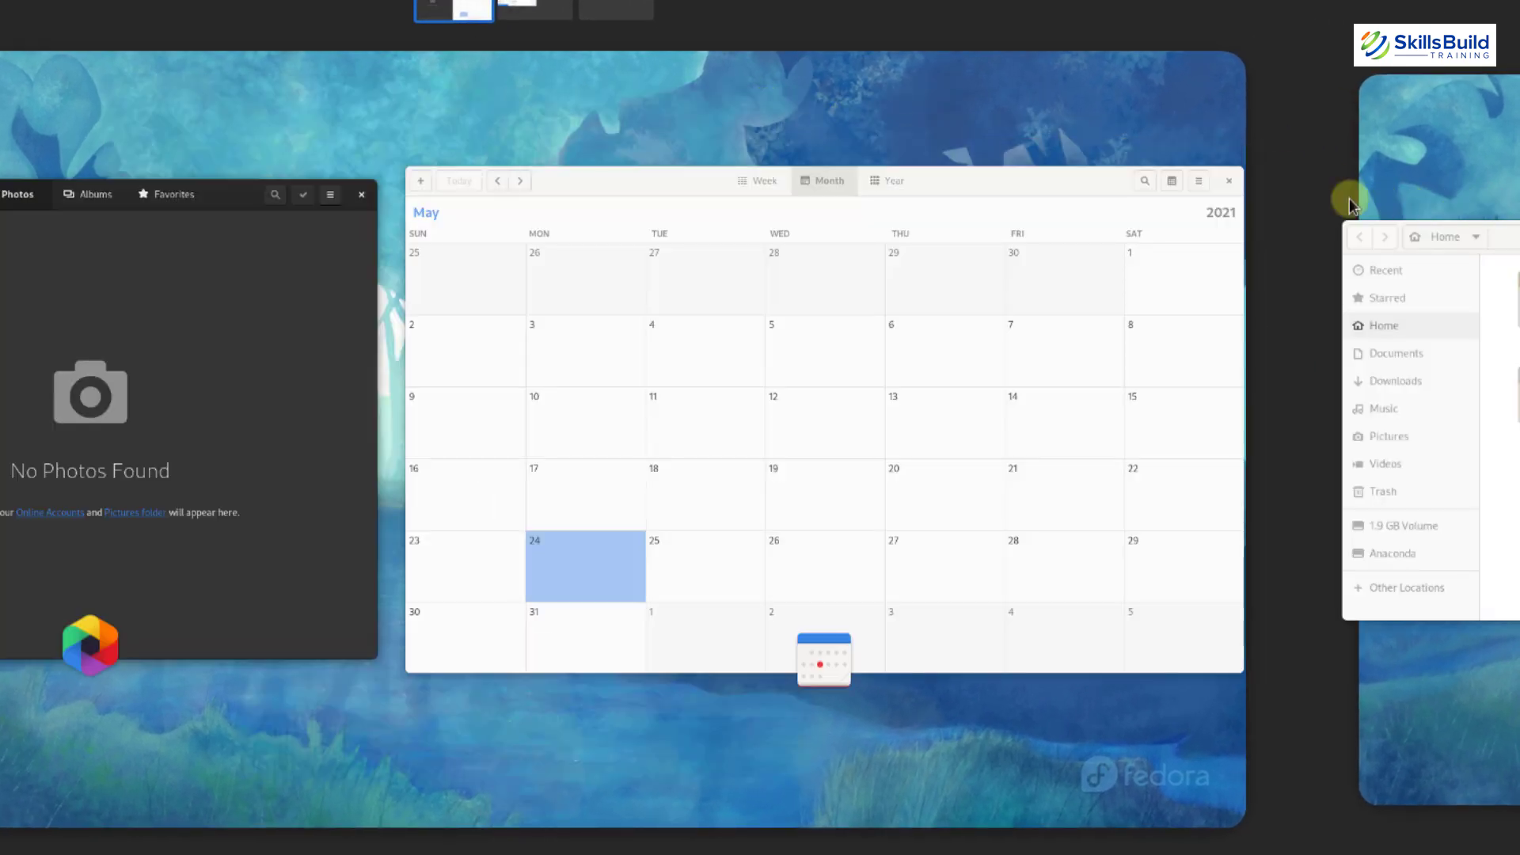
left_click(1346, 194)
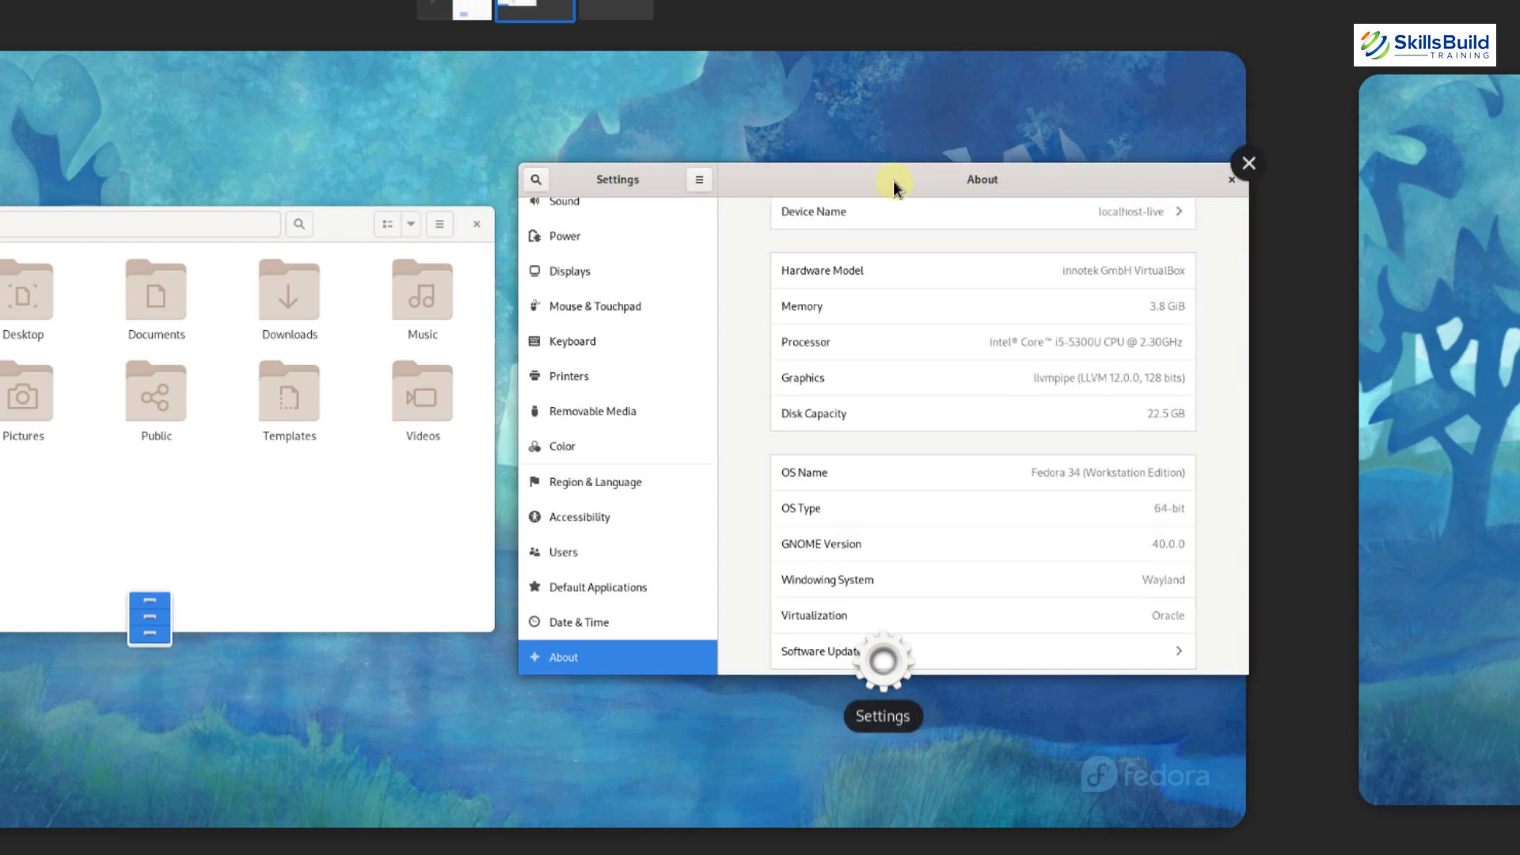
left_click_drag(1351, 209, 1360, 211)
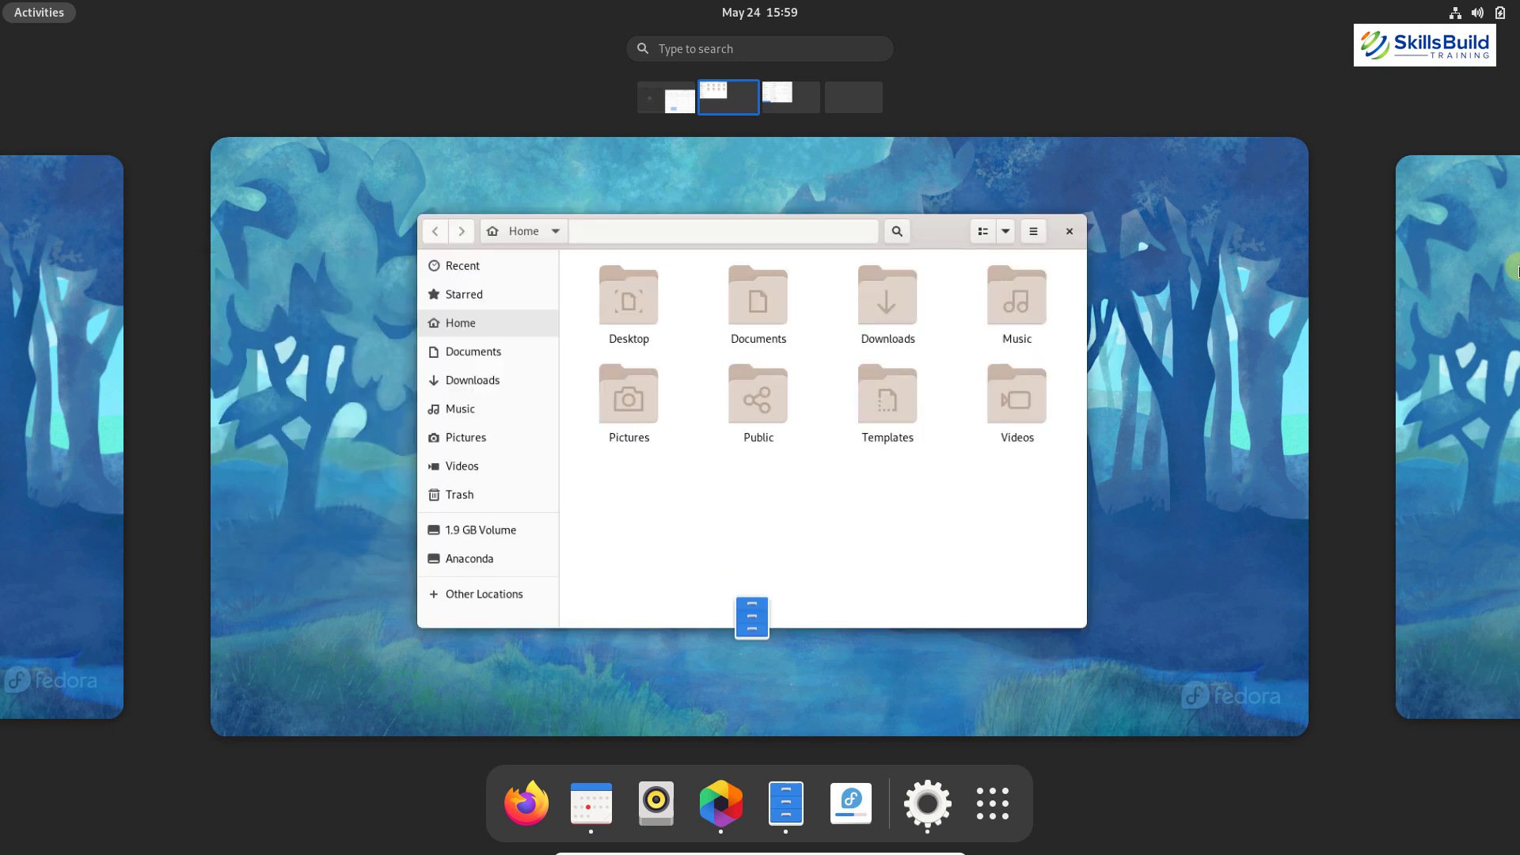
scroll(1513, 270, "down", 2)
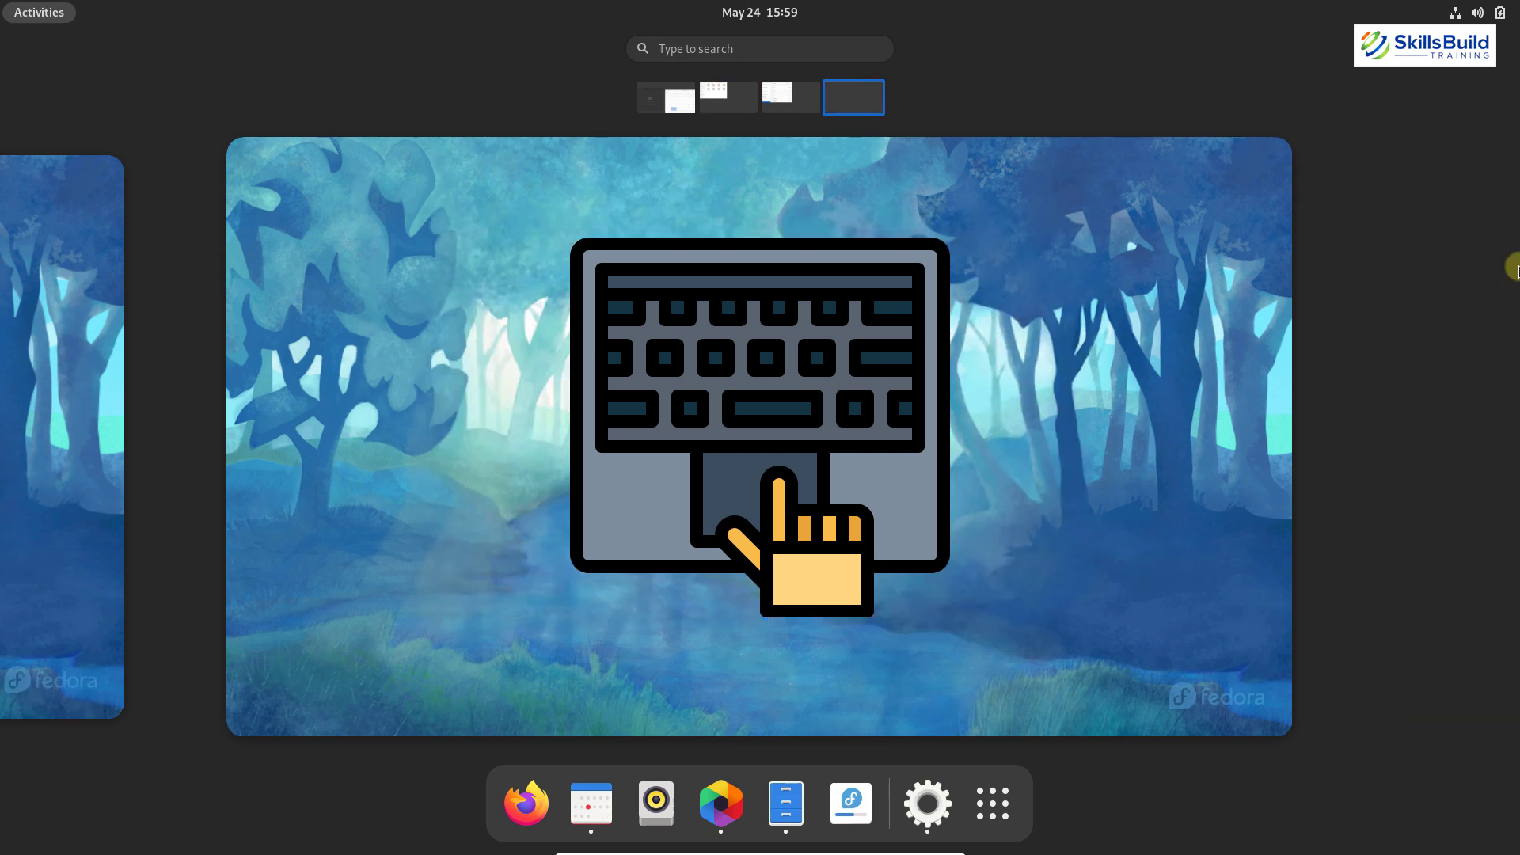
scroll(1515, 270, "up", 3)
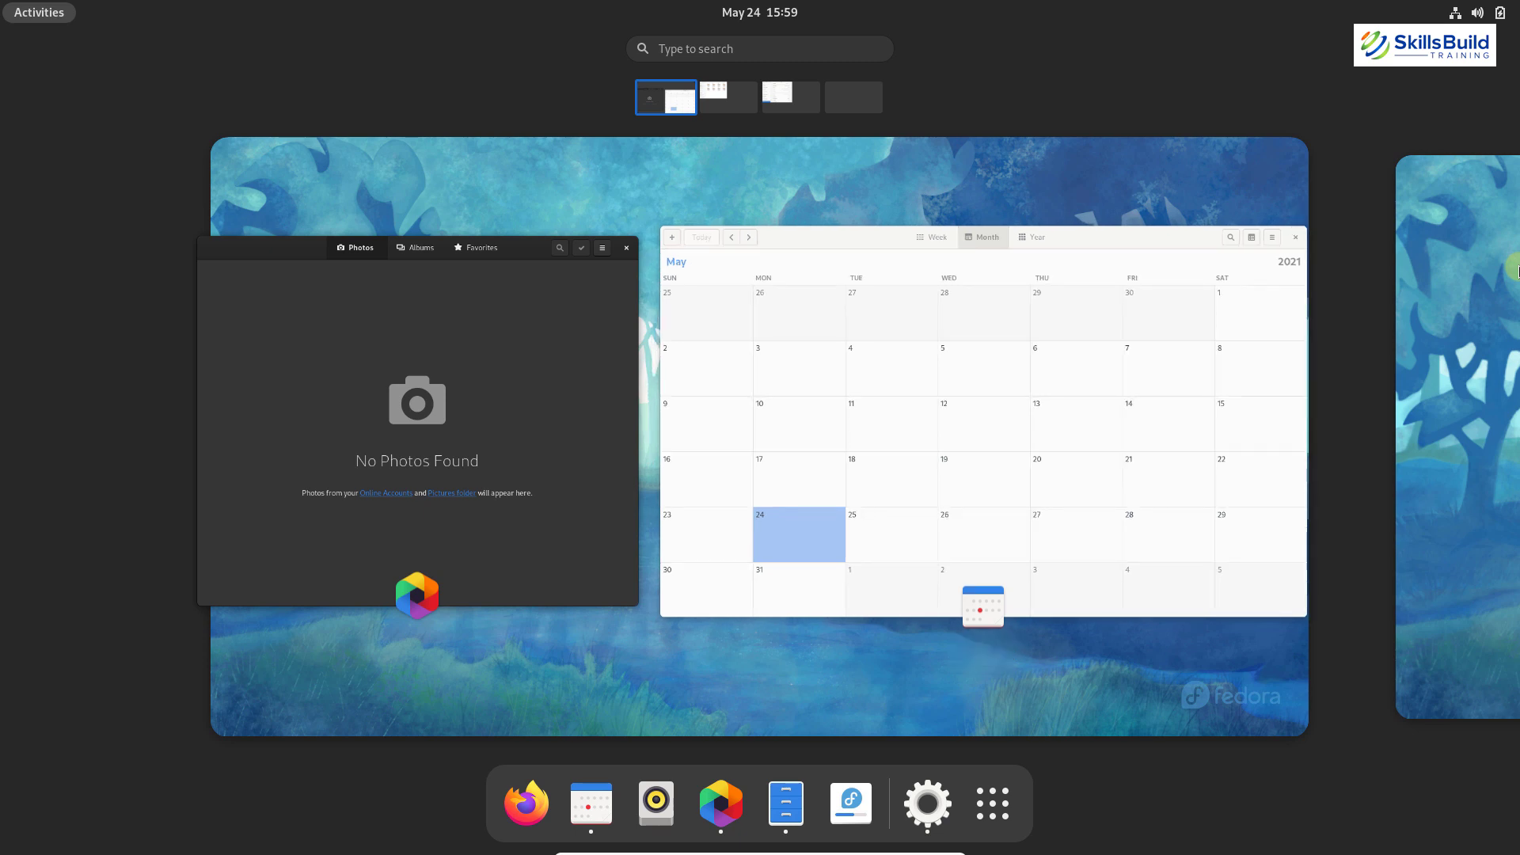
Step: Scroll the overview down to the second workspace holding the Files Home window
scroll(1515, 270, "down", 1)
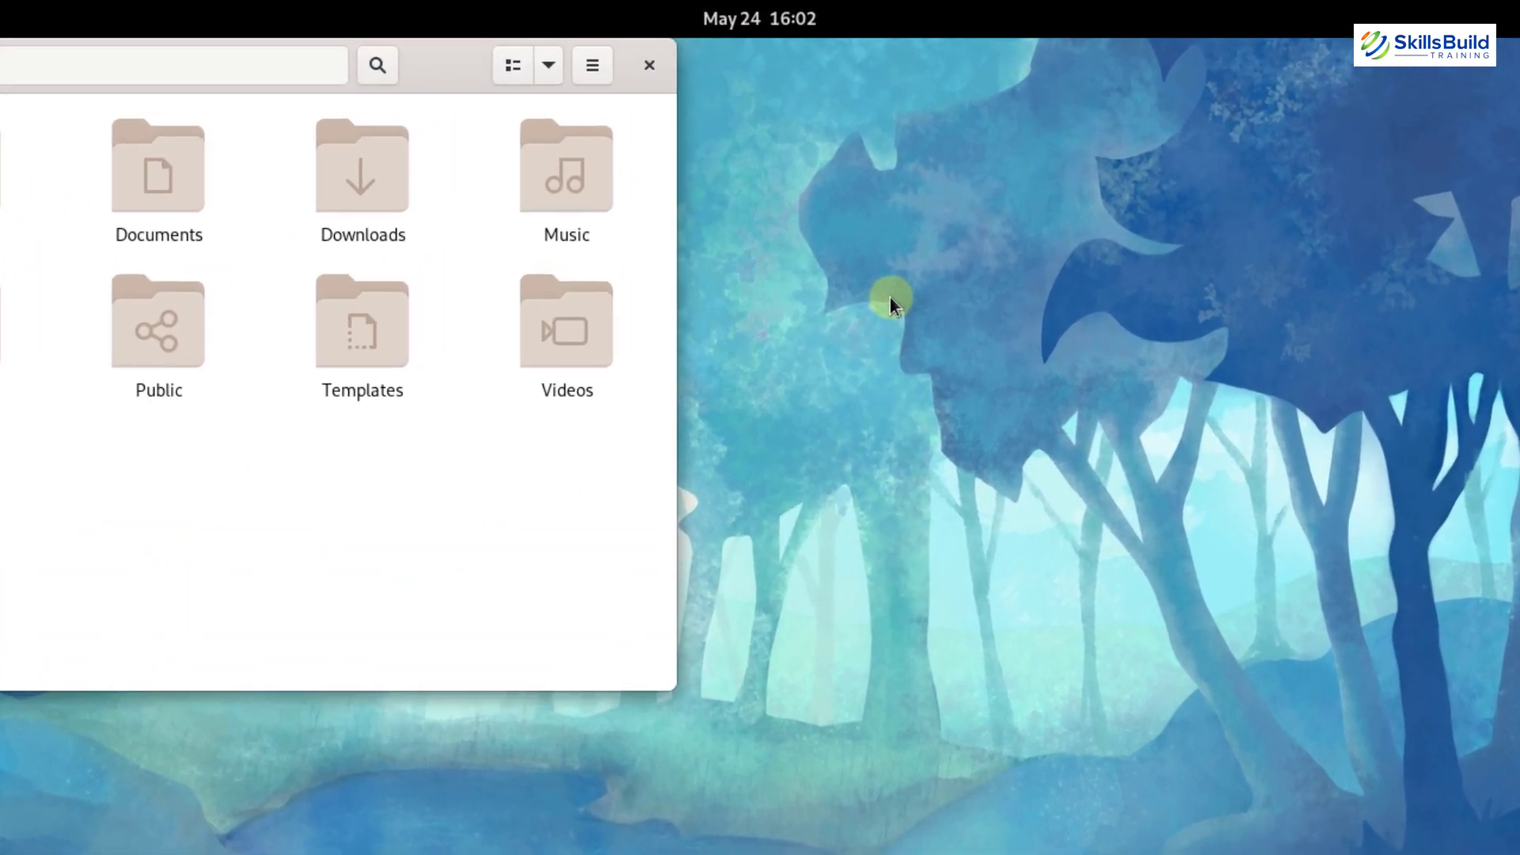
Step: Apply the black-and-white pier with swans wallpaper through Change Background, then close Settings
right_click(846, 198)
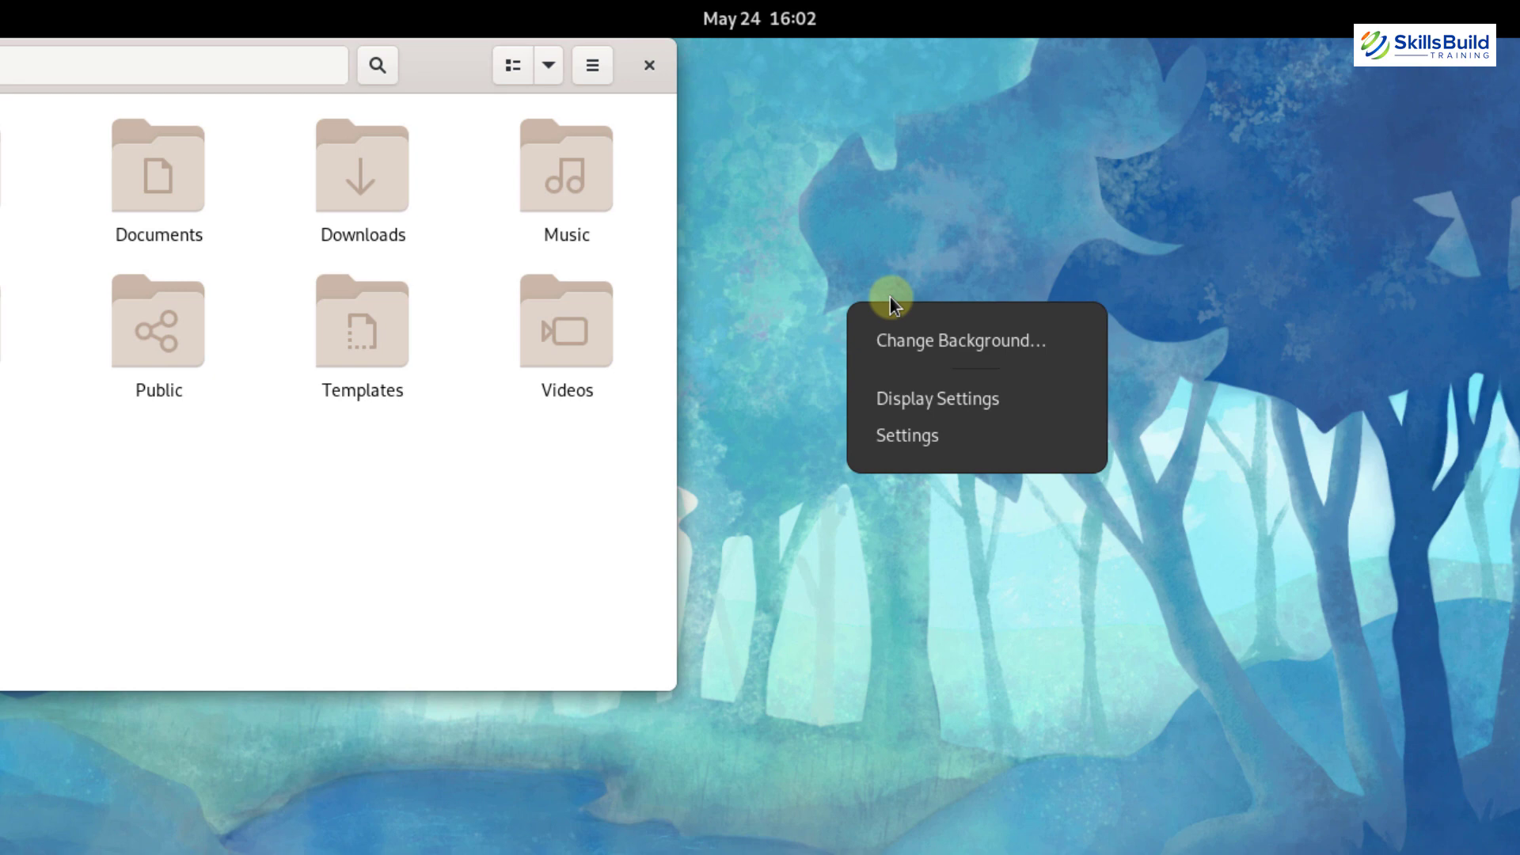
left_click(916, 349)
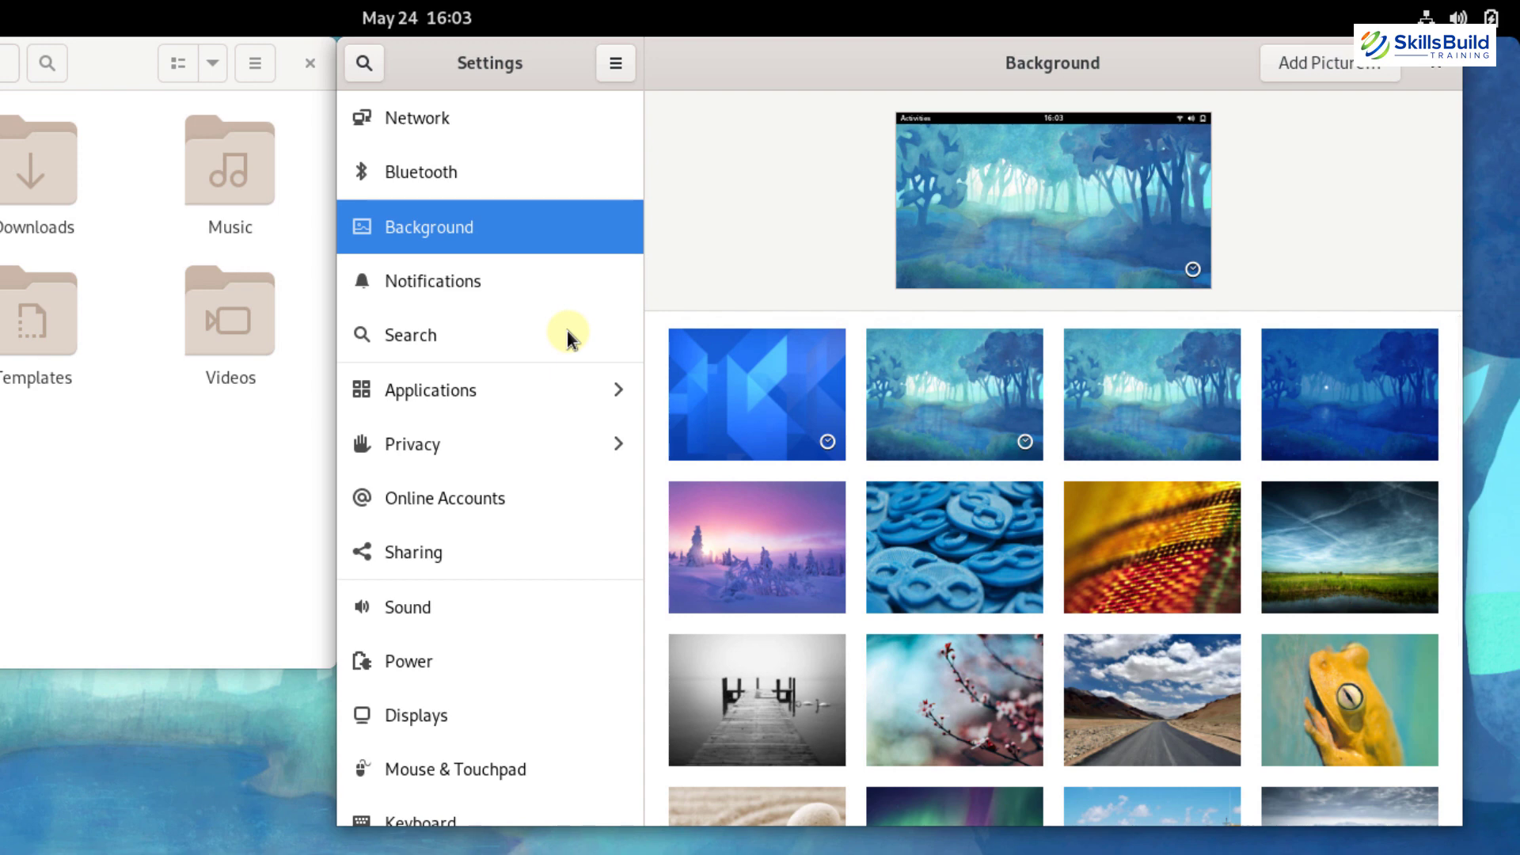
left_click(780, 670)
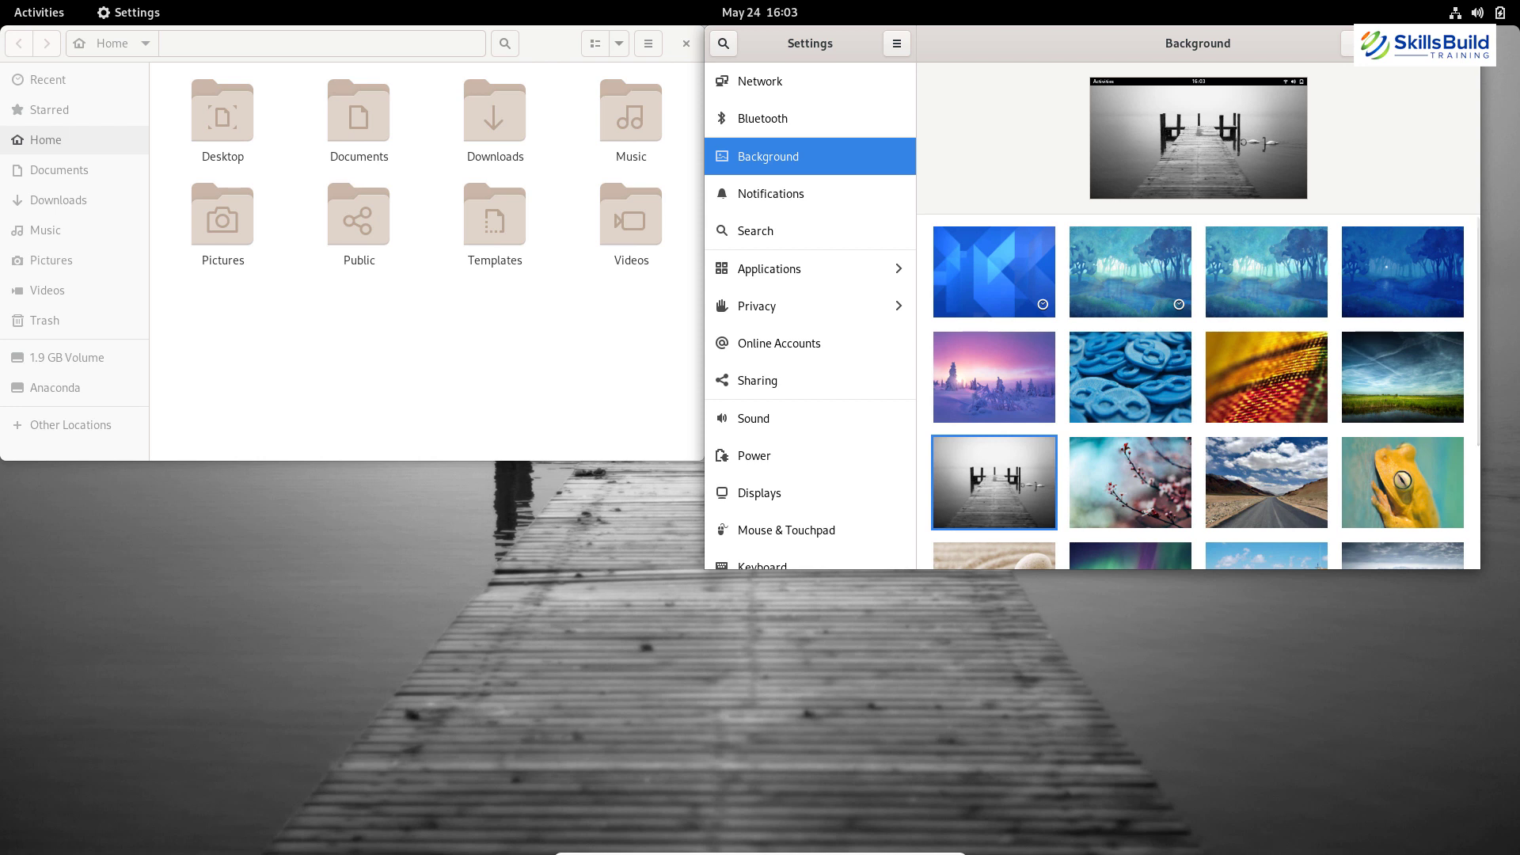
key("alt+F4")
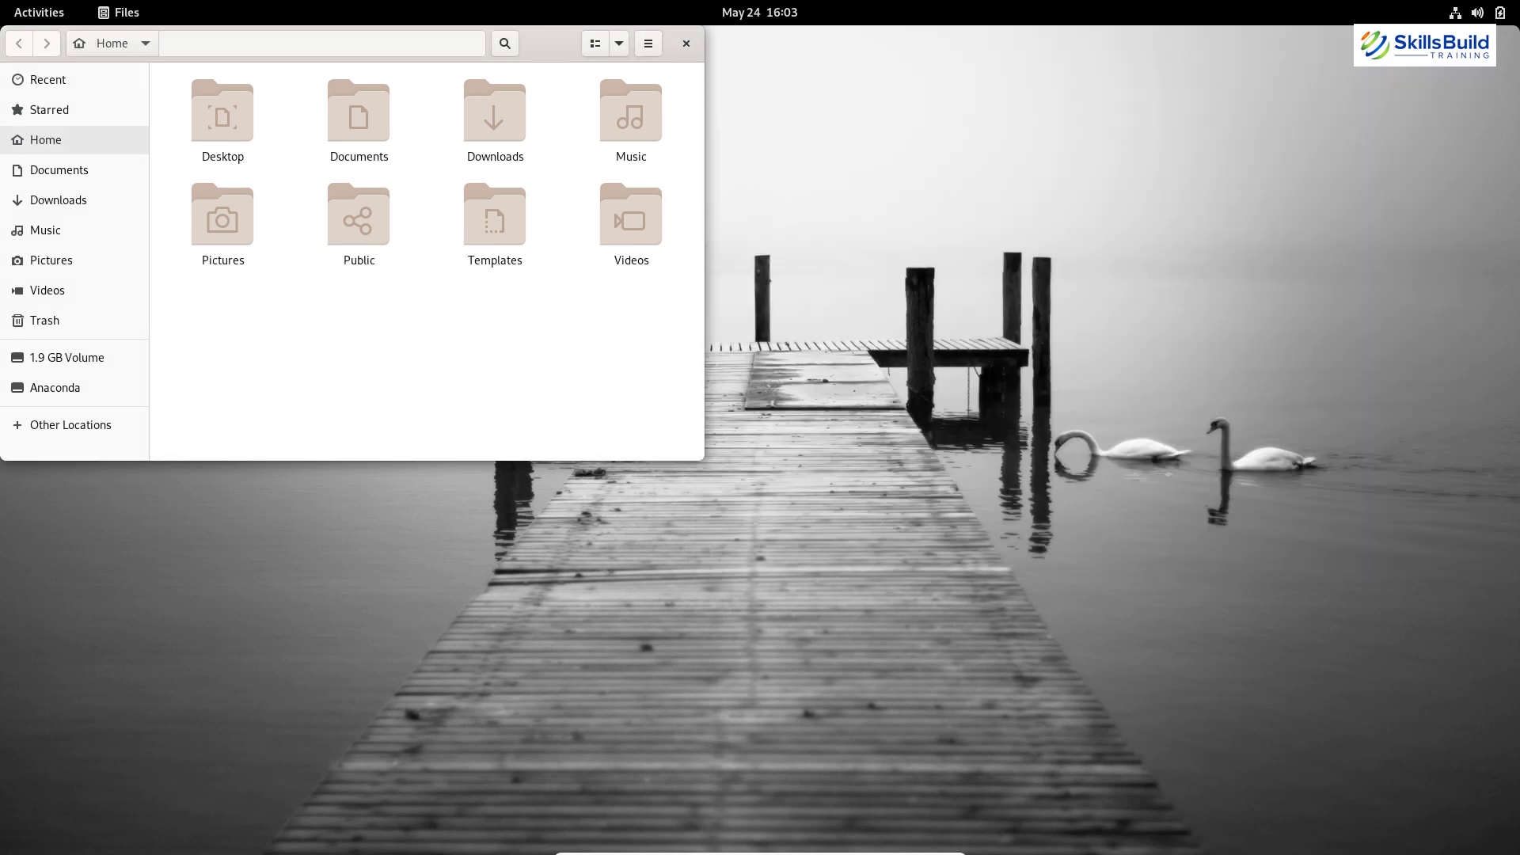